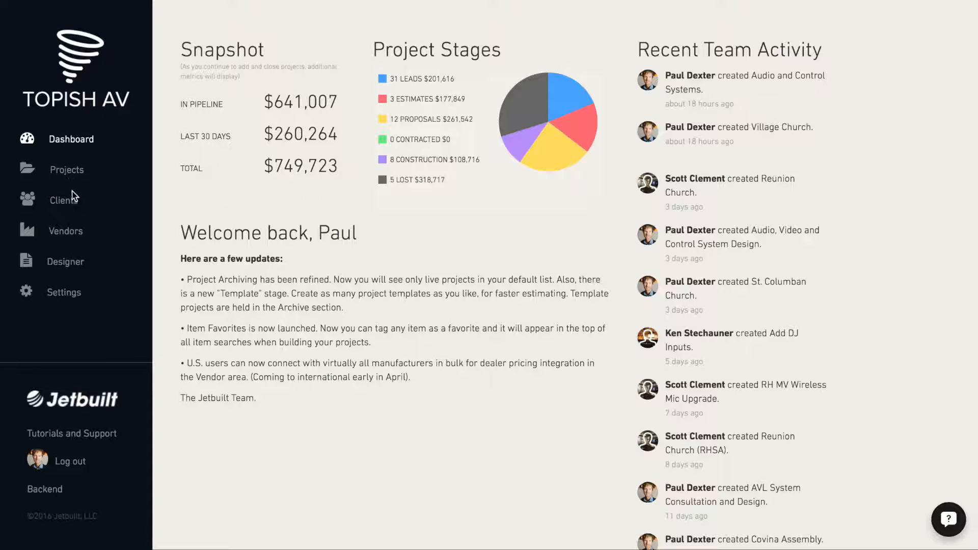
- In the Designer, add a Cover report page based on the San Francisco template and name it New Cover Page
{"action": "left_click", "coordinate": [65, 265]}
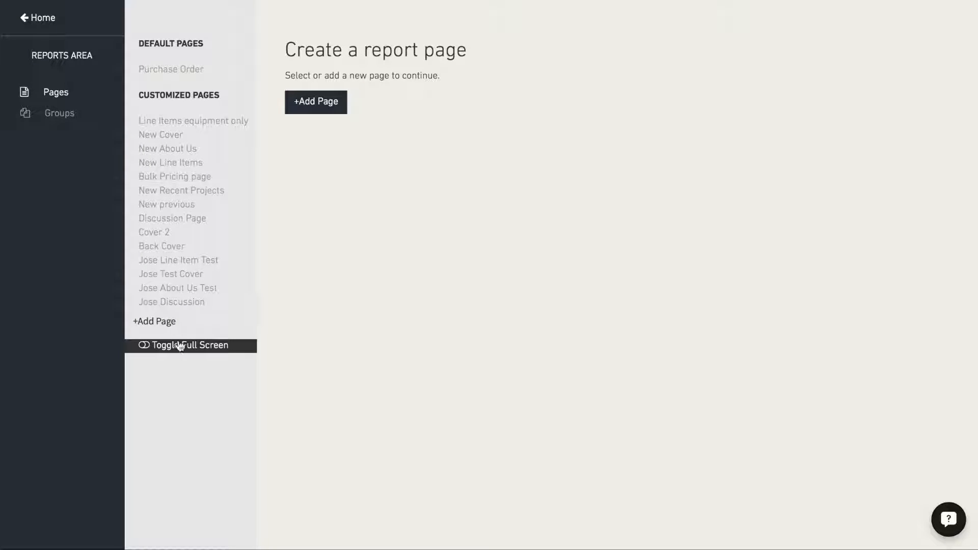
{"action": "left_click", "coordinate": [152, 322]}
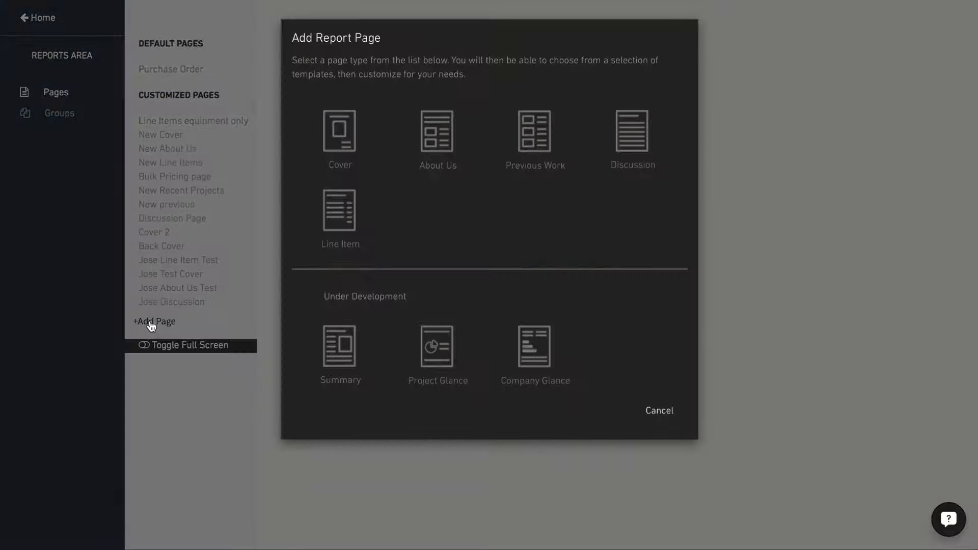
{"action": "left_click", "coordinate": [340, 129]}
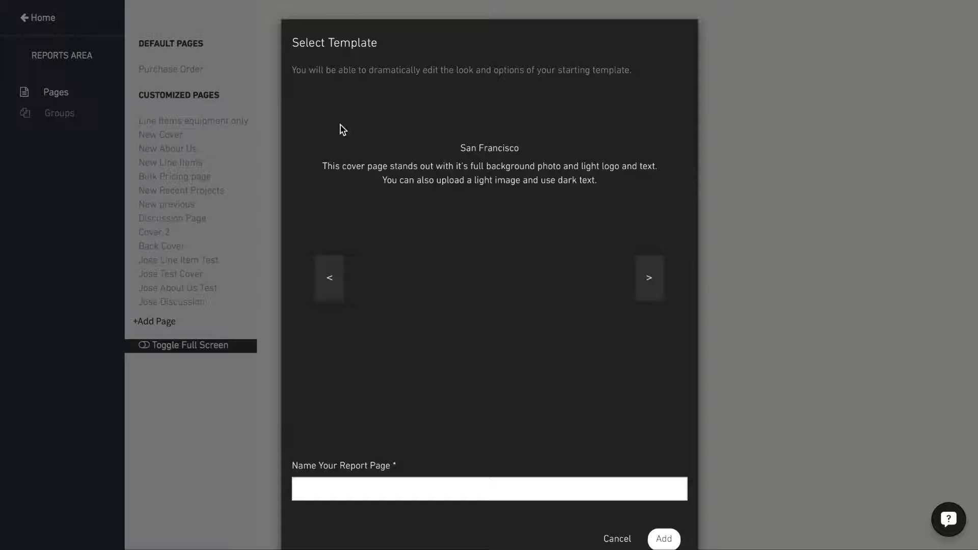
{"action": "left_click", "coordinate": [652, 284]}
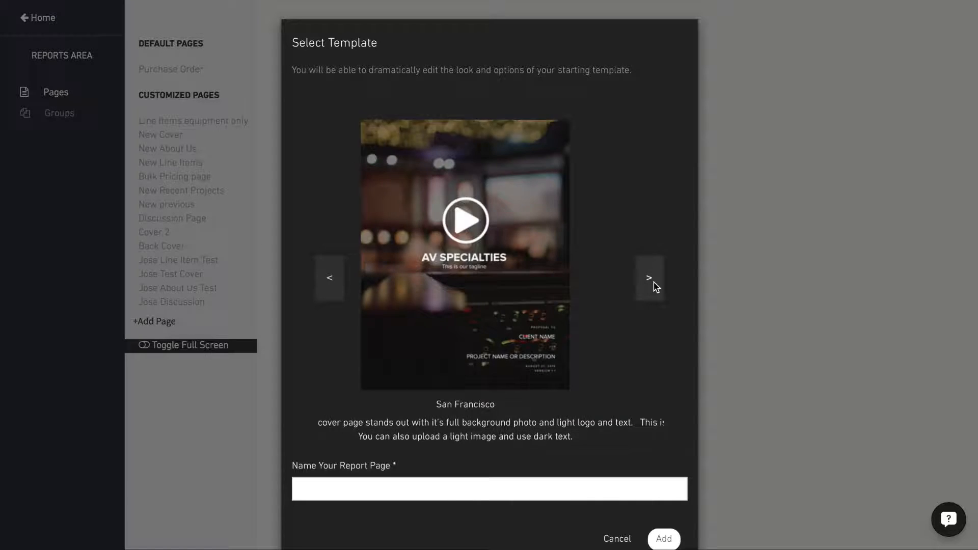
{"action": "left_click", "coordinate": [655, 285]}
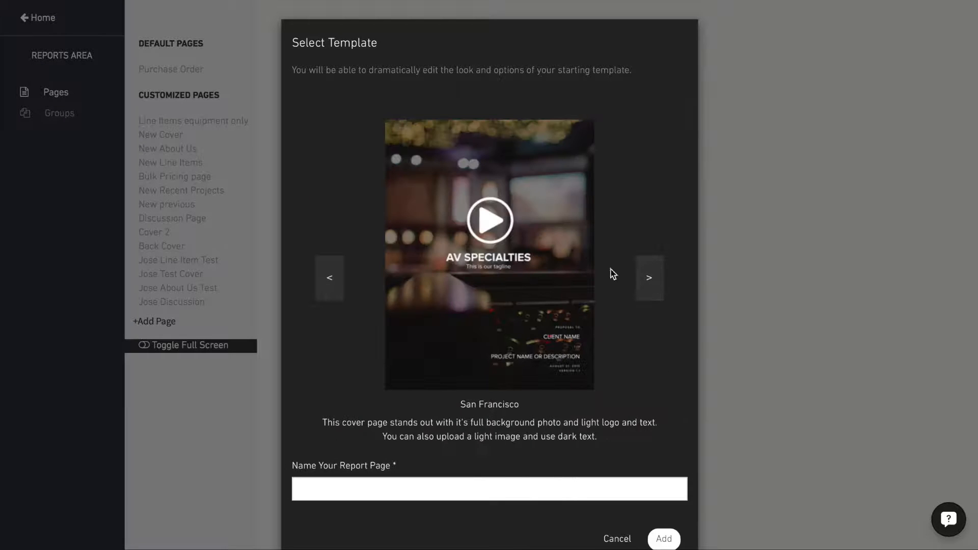
{"action": "left_click", "coordinate": [351, 488]}
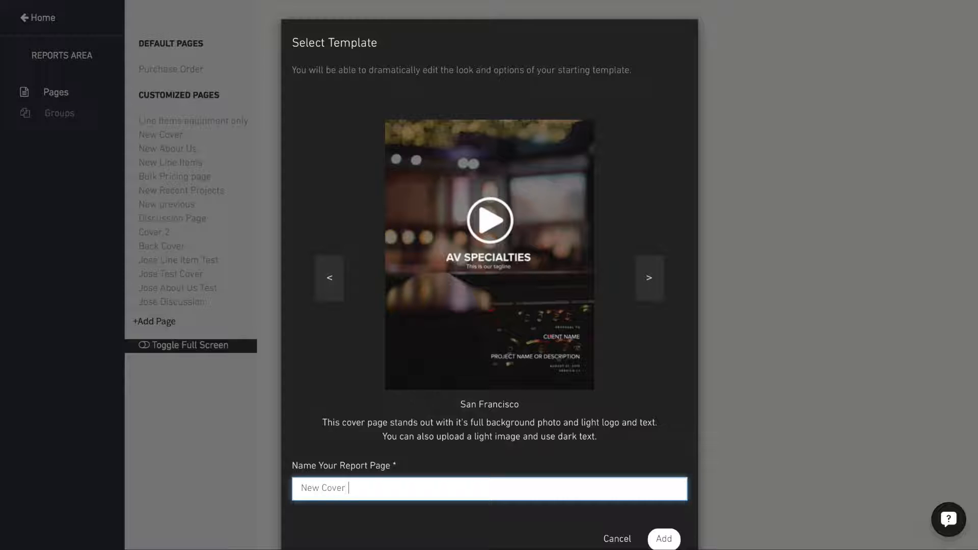
{"action": "left_click", "coordinate": [671, 541]}
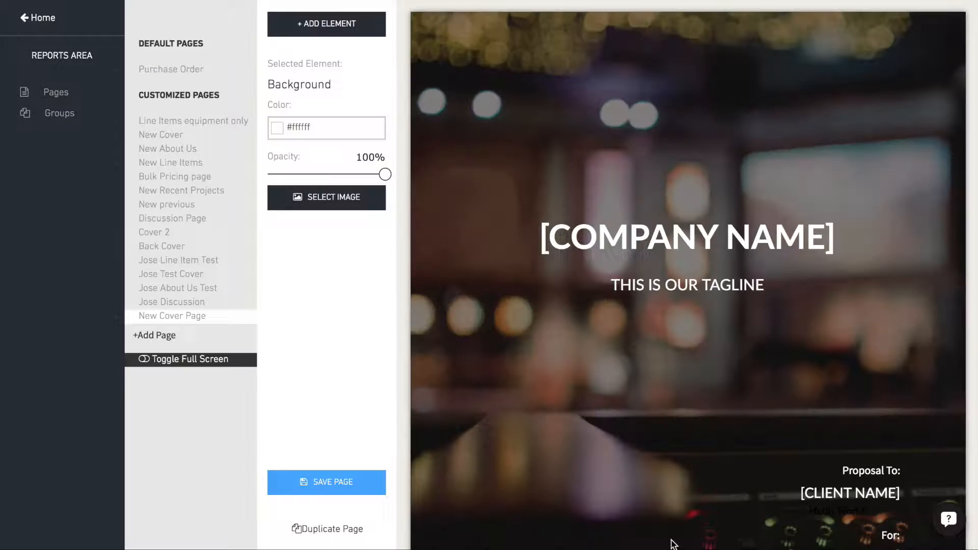
- Remove the [COMPANY NAME] text element from the cover page and confirm the removal
{"action": "scroll", "coordinate": [668, 493], "scroll_direction": "down", "scroll_amount": 5}
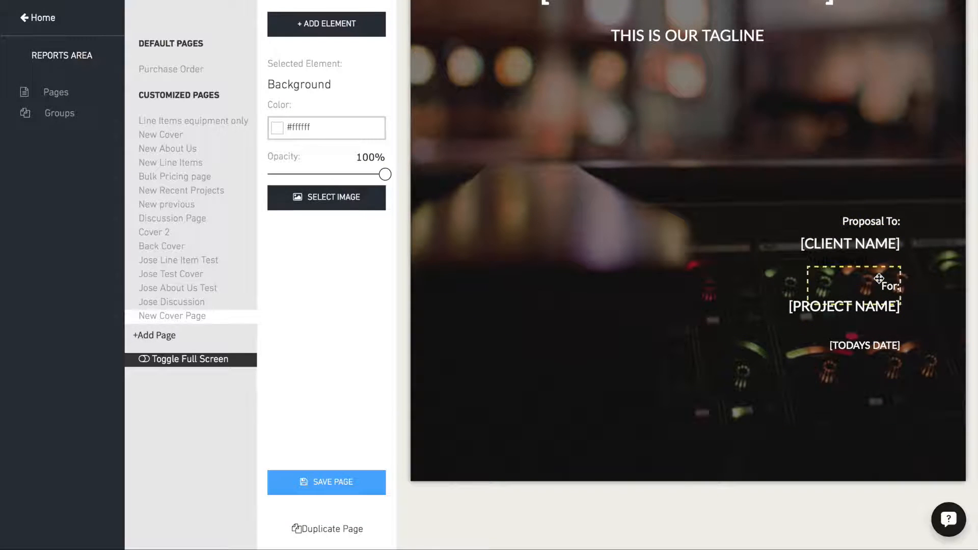
{"action": "scroll", "coordinate": [882, 203], "scroll_direction": "up", "scroll_amount": 5}
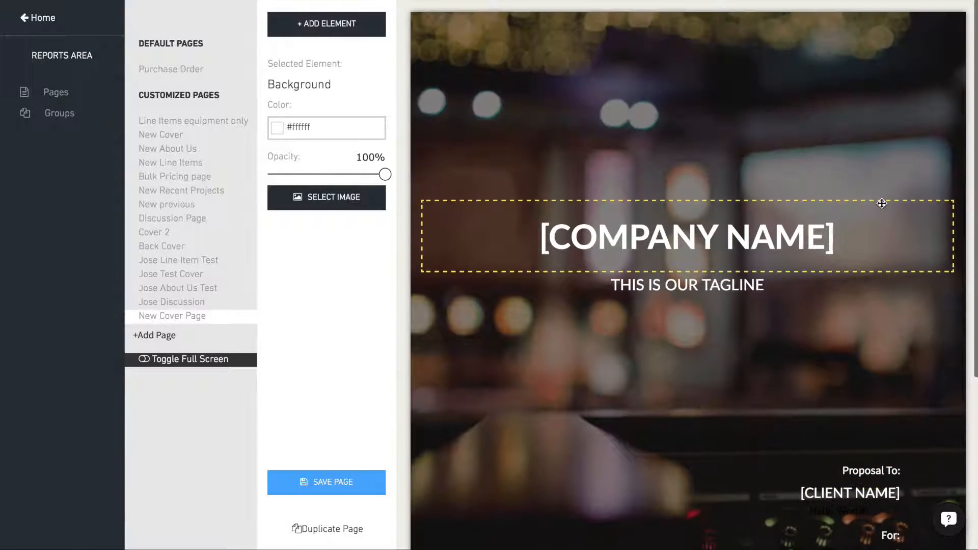
{"action": "left_click", "coordinate": [624, 234]}
{"action": "left_click", "coordinate": [321, 135]}
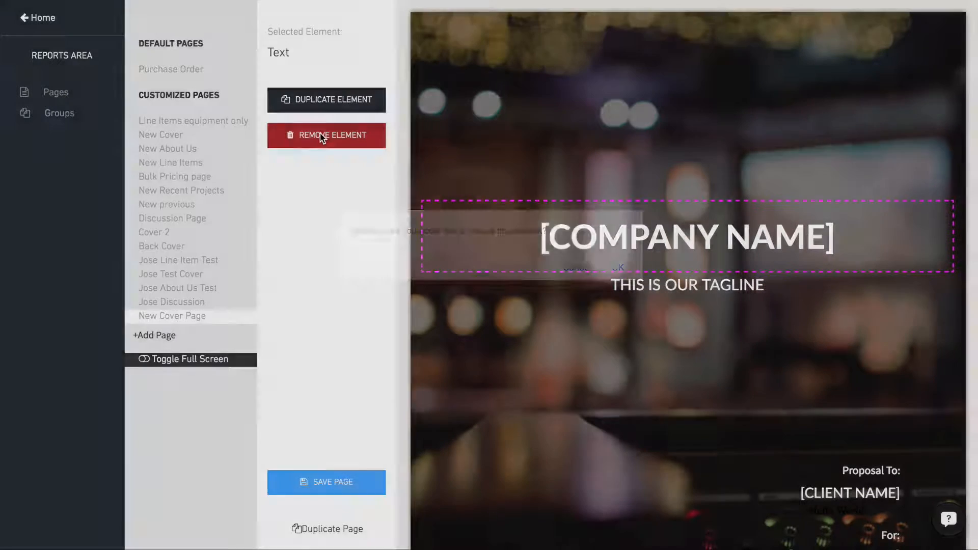
{"action": "left_click", "coordinate": [618, 268]}
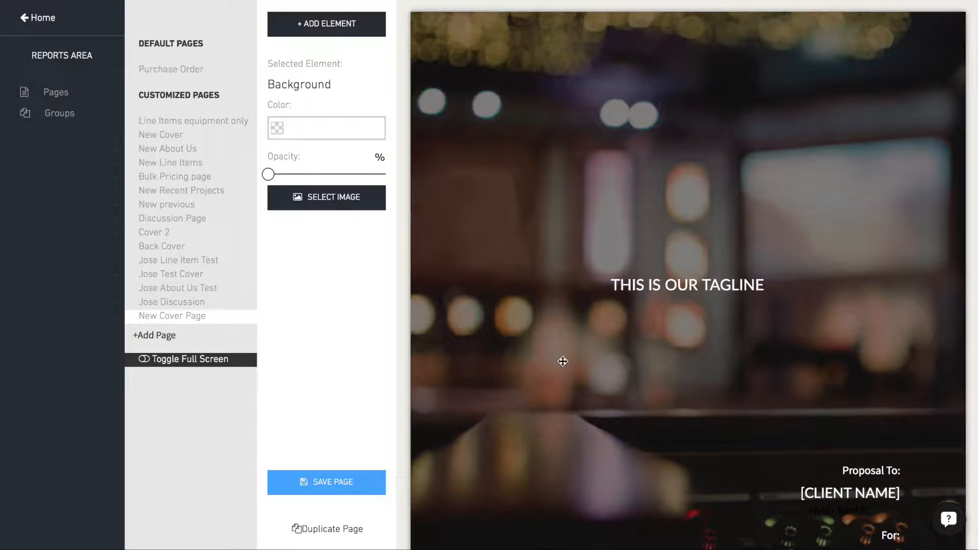
- Upload the TOPISH AV logo and add it to the cover page as an image element
{"action": "left_click", "coordinate": [326, 28]}
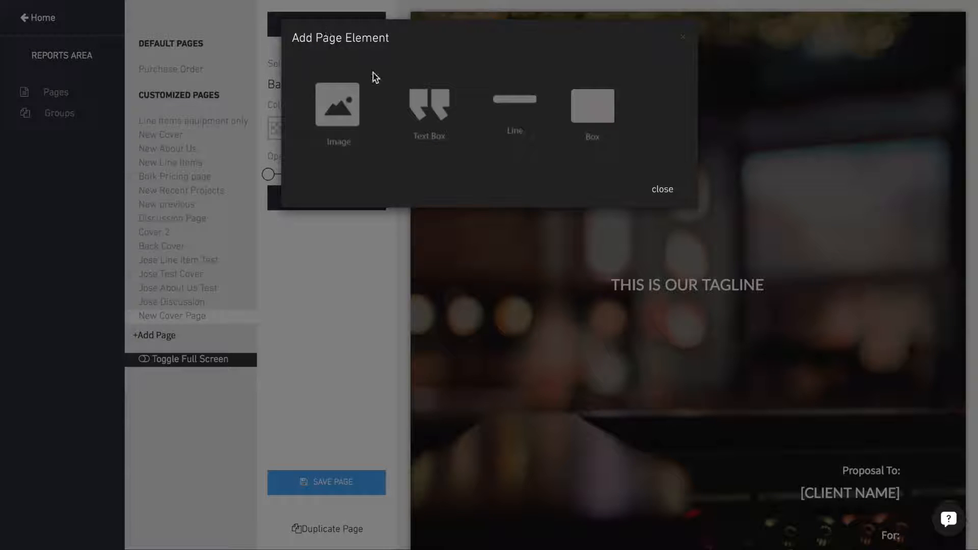
{"action": "left_click", "coordinate": [337, 105]}
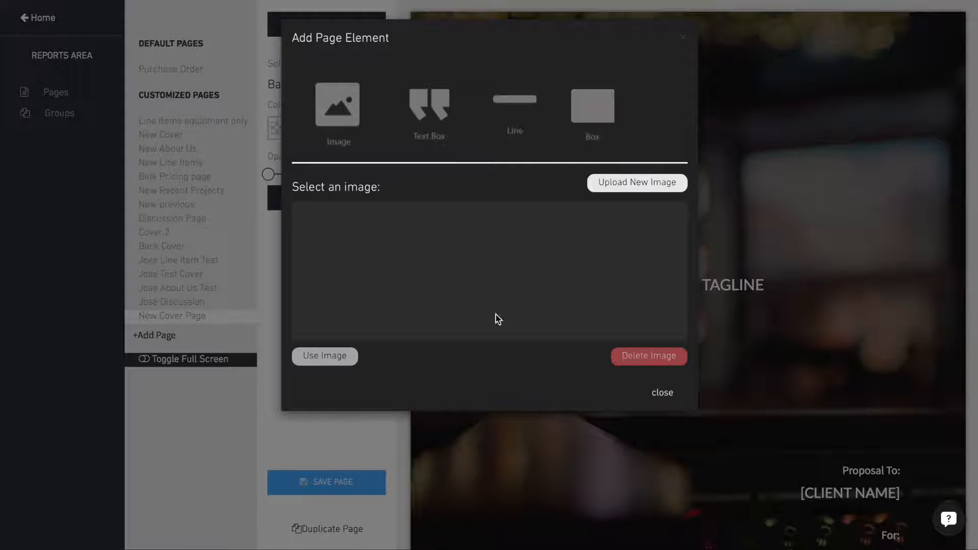
{"action": "left_click", "coordinate": [628, 183]}
{"action": "left_click_drag", "start_coordinate": [423, 310], "coordinate": [330, 222]}
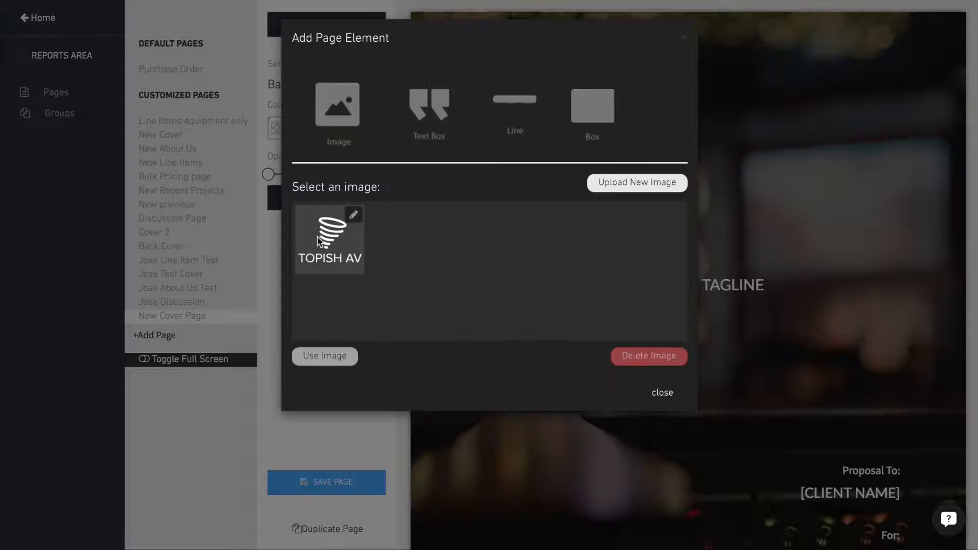
{"action": "left_click", "coordinate": [320, 246]}
{"action": "left_click", "coordinate": [318, 355]}
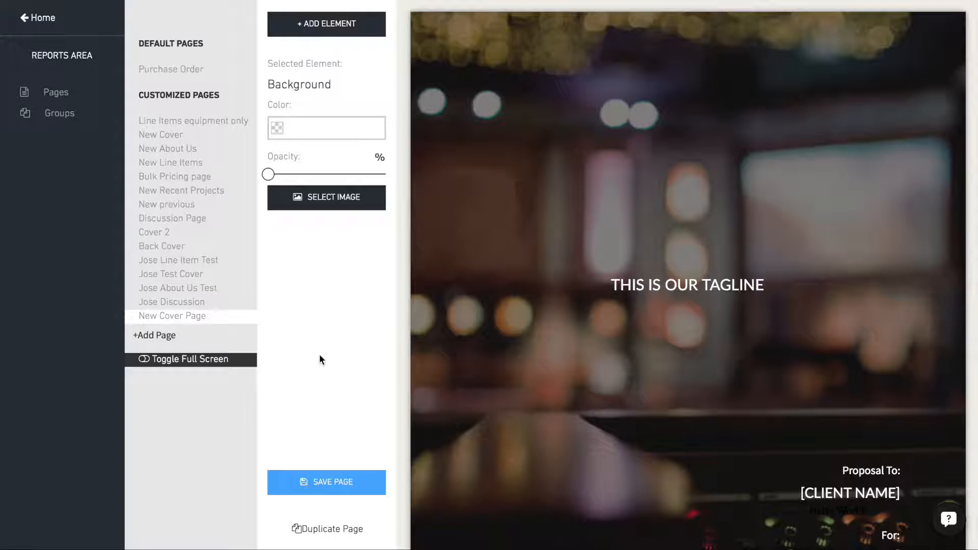
- Enlarge the TOPISH AV logo and center it directly above the tagline
{"action": "left_click", "coordinate": [465, 82]}
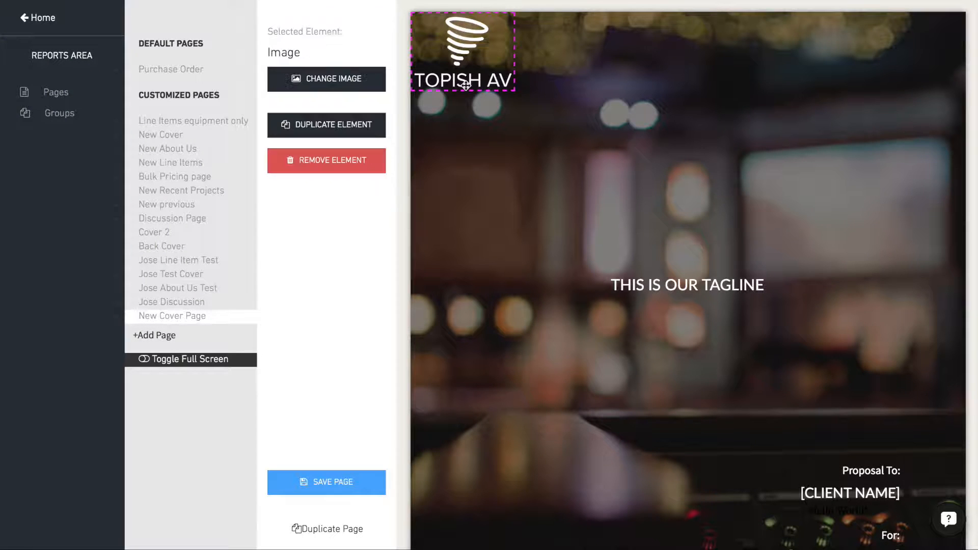
{"action": "left_click_drag", "start_coordinate": [466, 69], "coordinate": [683, 162]}
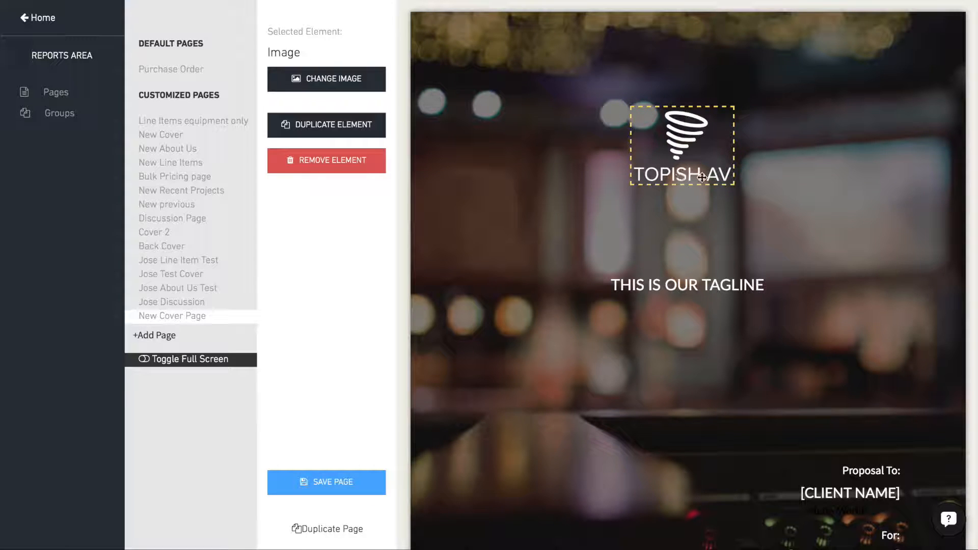
{"action": "left_click_drag", "start_coordinate": [735, 186], "coordinate": [947, 328]}
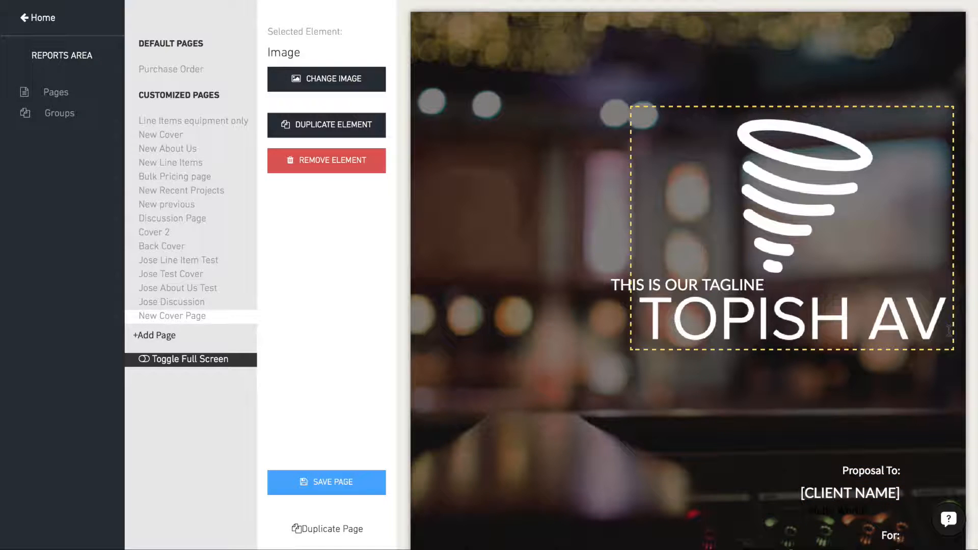
{"action": "left_click_drag", "start_coordinate": [797, 194], "coordinate": [676, 128]}
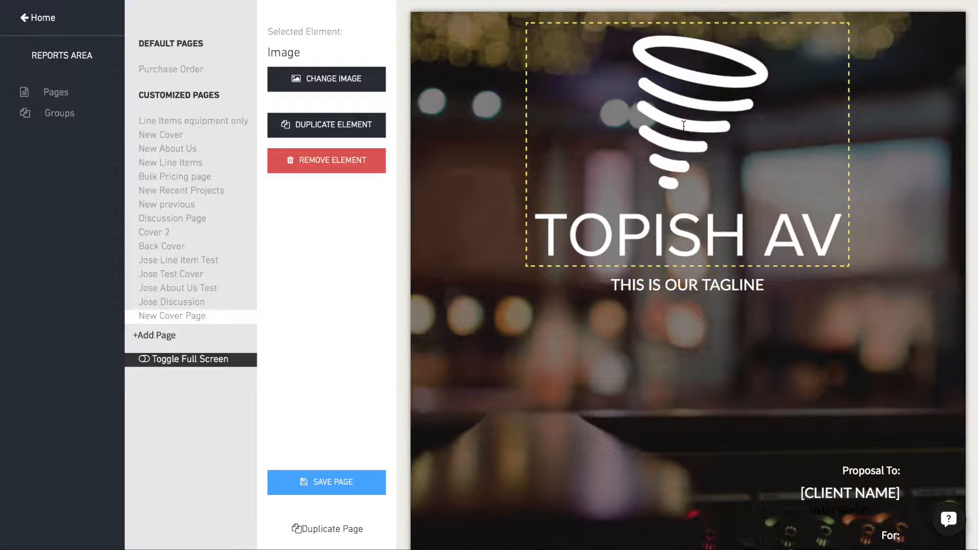
{"action": "left_click_drag", "start_coordinate": [848, 269], "coordinate": [786, 204]}
{"action": "left_click_drag", "start_coordinate": [667, 113], "coordinate": [692, 159]}
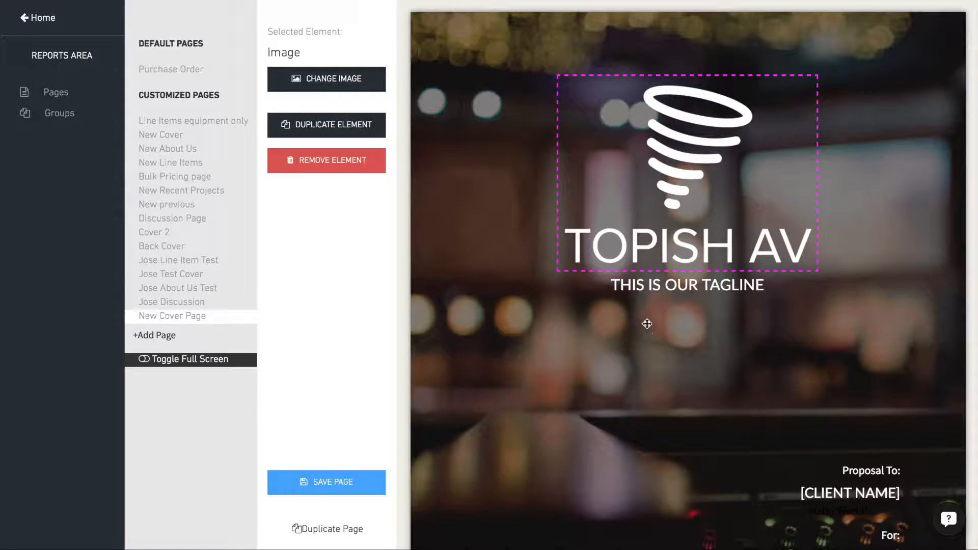
- Replace the tagline text with BRINGING TECH TO LIFE
{"action": "left_click", "coordinate": [646, 285]}
{"action": "triple_click", "coordinate": [646, 285]}
{"action": "type", "text": "BRINGING TECH TO LIFE"}
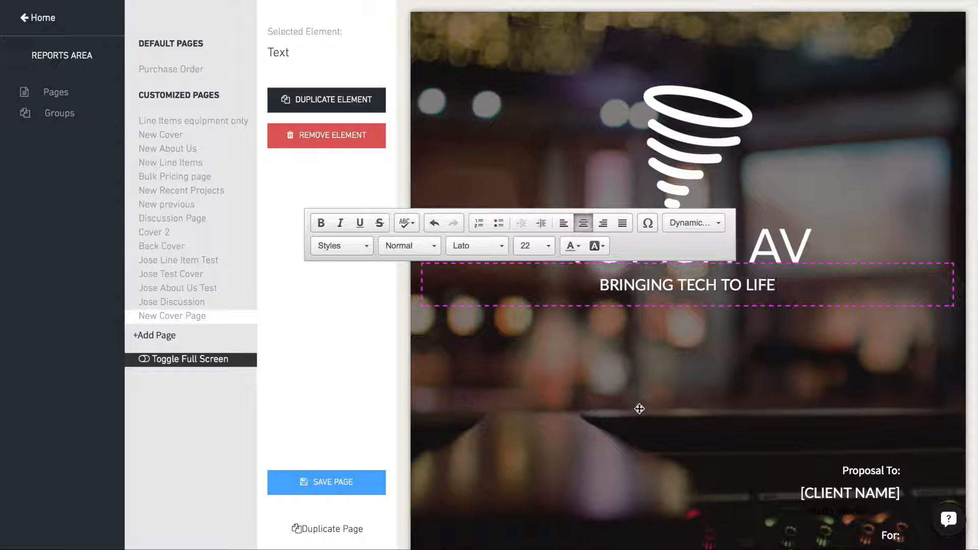
- Try the Poiret One and Open Sans fonts on the tagline and return it to Lato
{"action": "left_click_drag", "start_coordinate": [599, 284], "coordinate": [819, 288]}
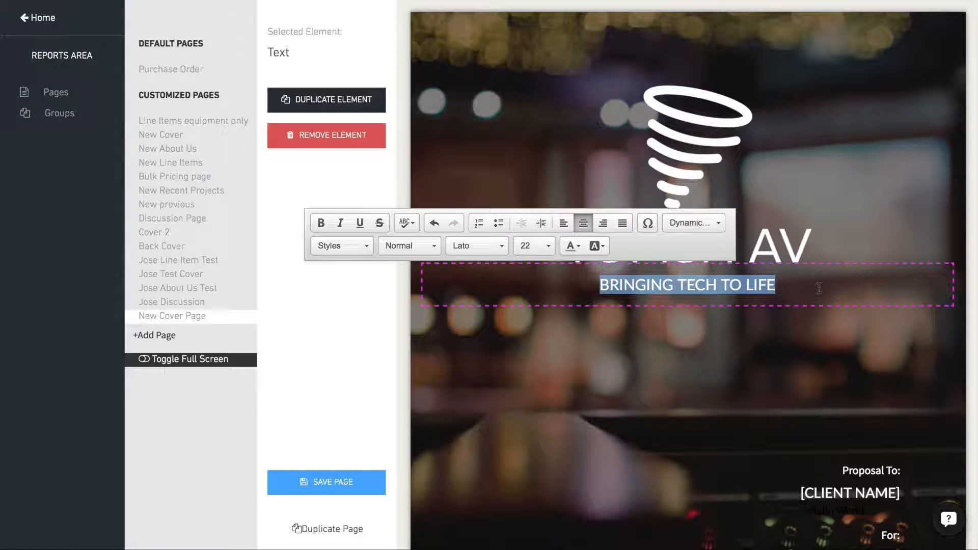
{"action": "left_click", "coordinate": [469, 247]}
{"action": "left_click", "coordinate": [468, 300]}
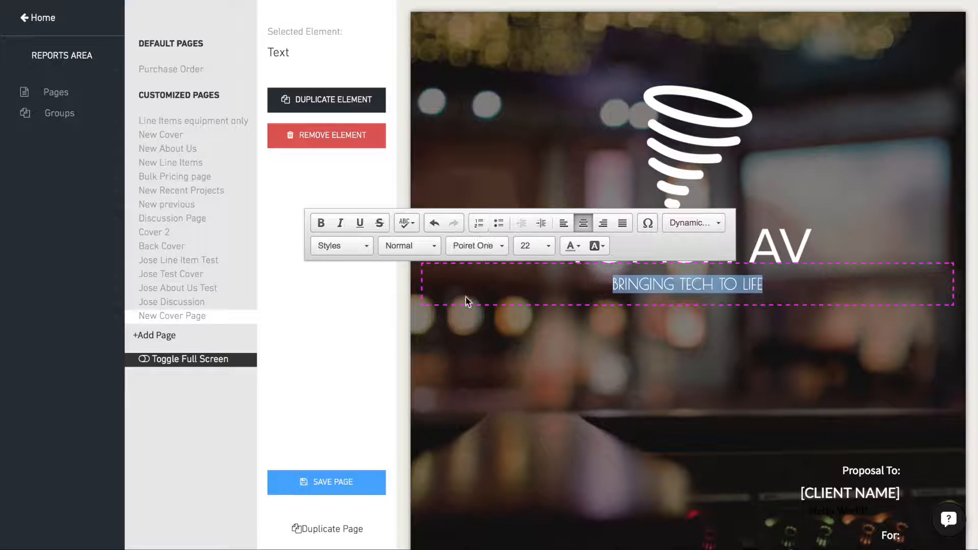
{"action": "left_click", "coordinate": [468, 332]}
{"action": "scroll", "coordinate": [473, 316], "scroll_direction": "down", "scroll_amount": 3}
{"action": "scroll", "coordinate": [468, 326], "scroll_direction": "up", "scroll_amount": 5}
{"action": "left_click", "coordinate": [466, 281]}
{"action": "left_click", "coordinate": [476, 246]}
{"action": "scroll", "coordinate": [465, 326], "scroll_direction": "down", "scroll_amount": 2}
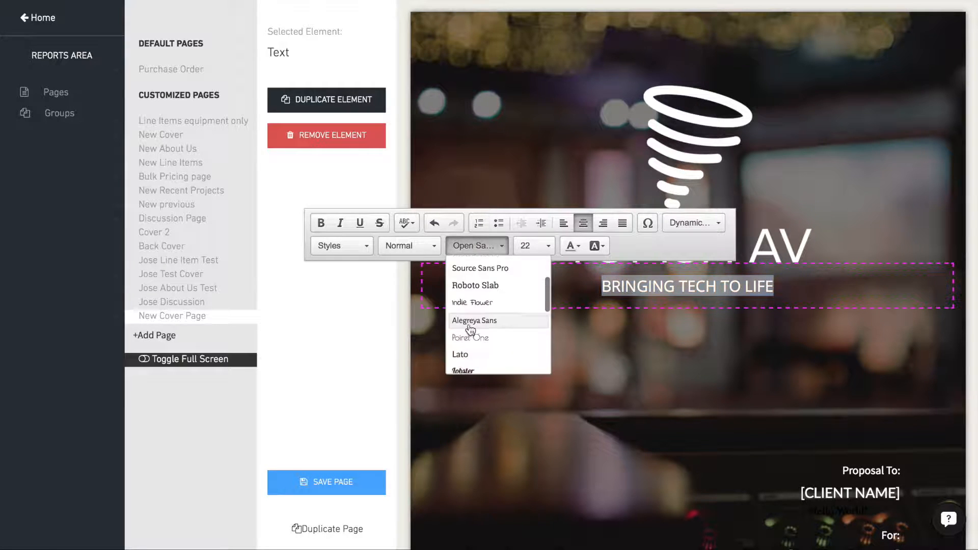
{"action": "left_click", "coordinate": [484, 336]}
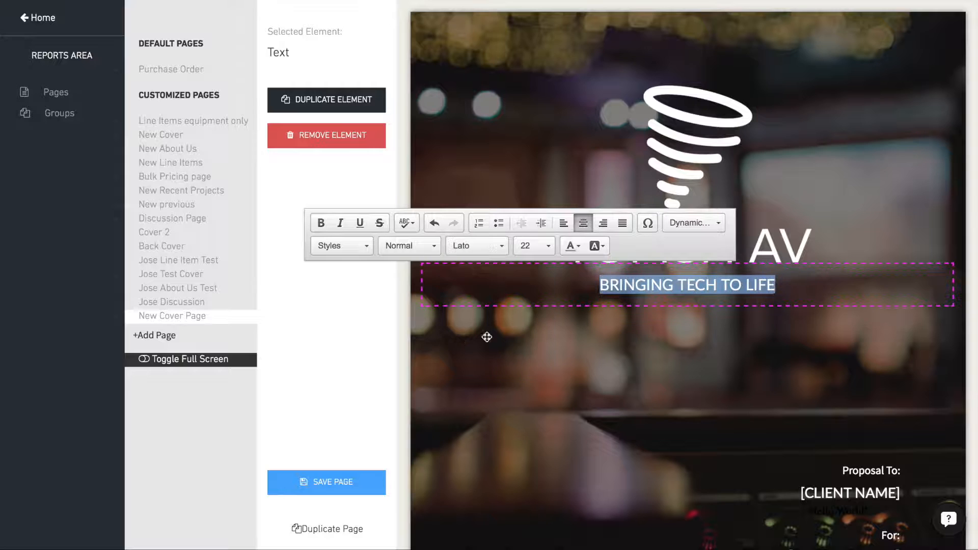
- Try font sizes 18 and 28 on the tagline and return it to size 22
{"action": "left_click", "coordinate": [539, 245]}
{"action": "left_click", "coordinate": [532, 317]}
{"action": "left_click", "coordinate": [538, 245]}
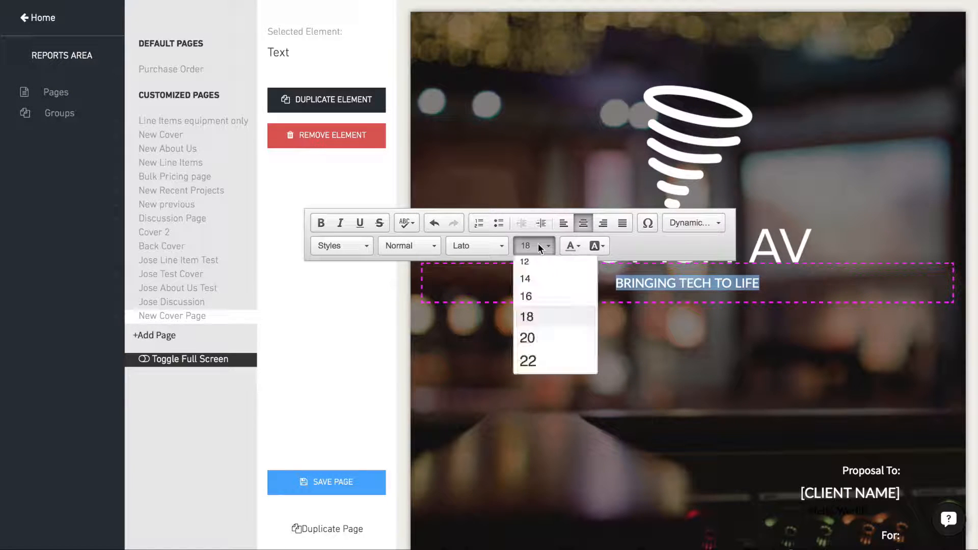
{"action": "scroll", "coordinate": [530, 321], "scroll_direction": "down", "scroll_amount": 2}
{"action": "scroll", "coordinate": [529, 325], "scroll_direction": "down", "scroll_amount": 1}
{"action": "left_click", "coordinate": [530, 354]}
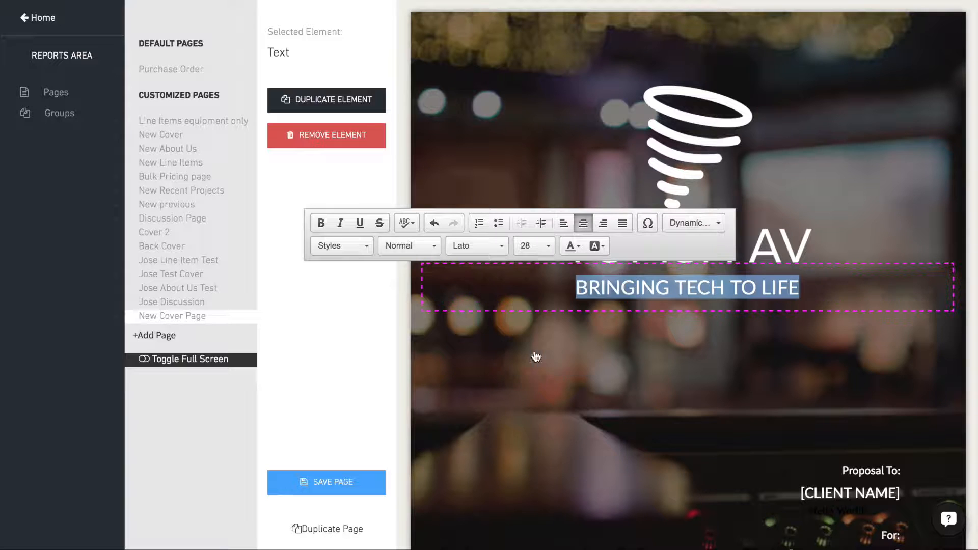
{"action": "left_click", "coordinate": [536, 246]}
{"action": "left_click", "coordinate": [535, 285]}
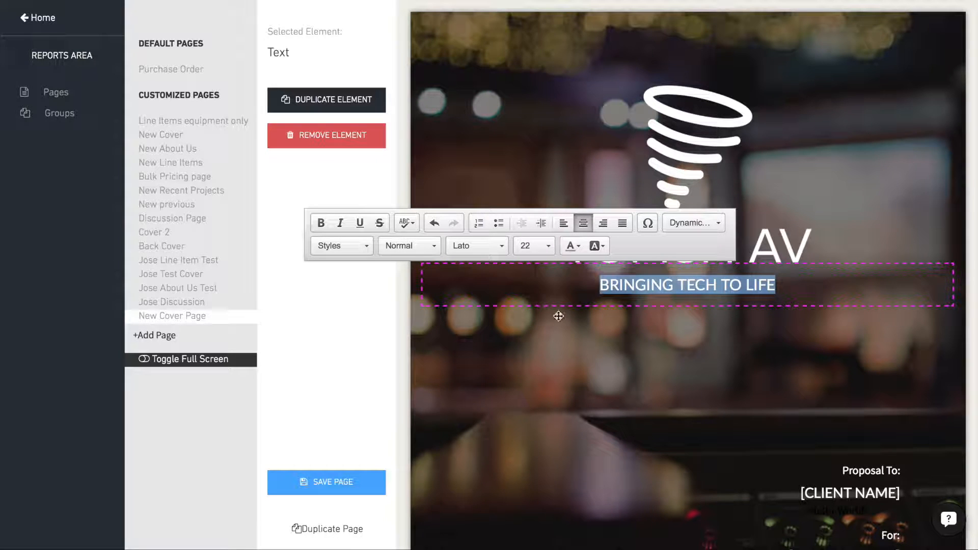
- Color the [CLIENT NAME] placeholder text yellow
{"action": "scroll", "coordinate": [675, 360], "scroll_direction": "down", "scroll_amount": 5}
{"action": "triple_click", "coordinate": [822, 243]}
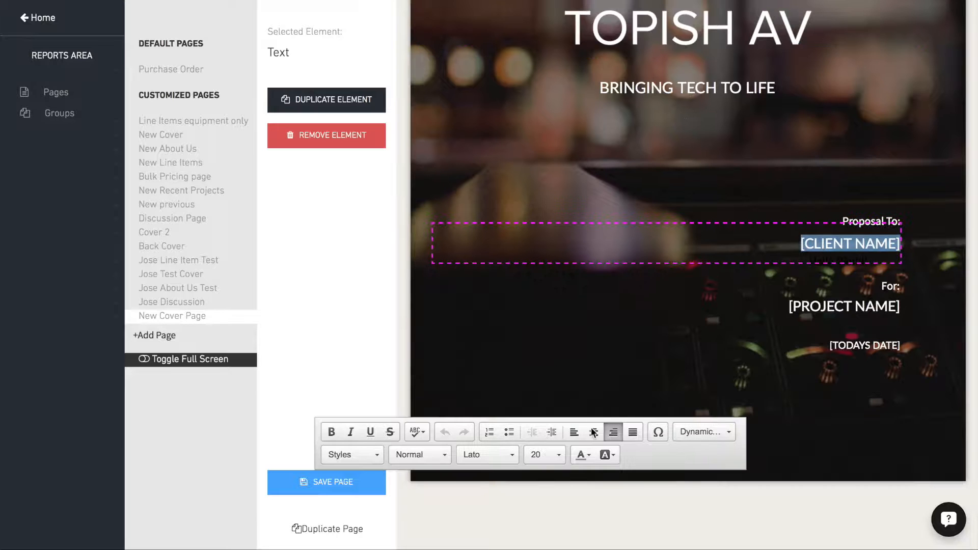
{"action": "left_click", "coordinate": [578, 456]}
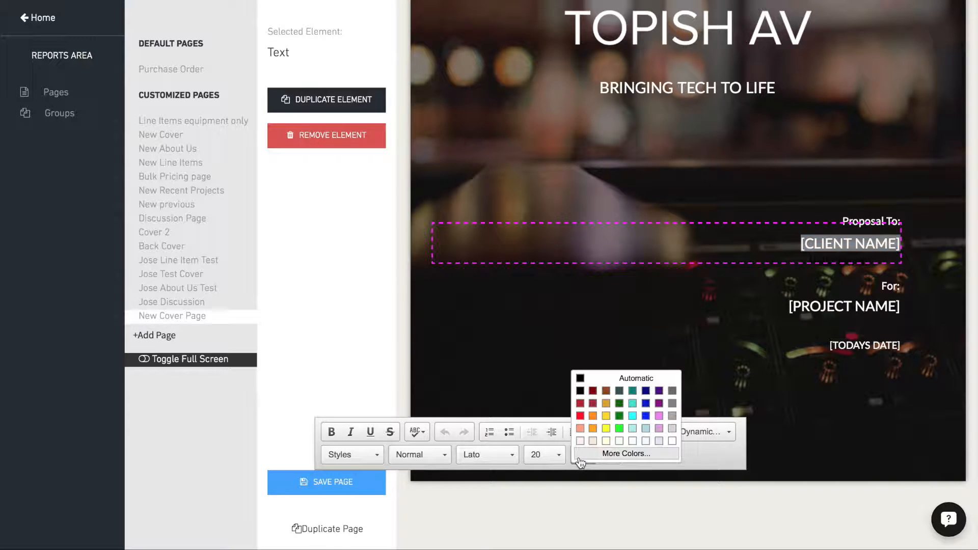
{"action": "left_click", "coordinate": [606, 428]}
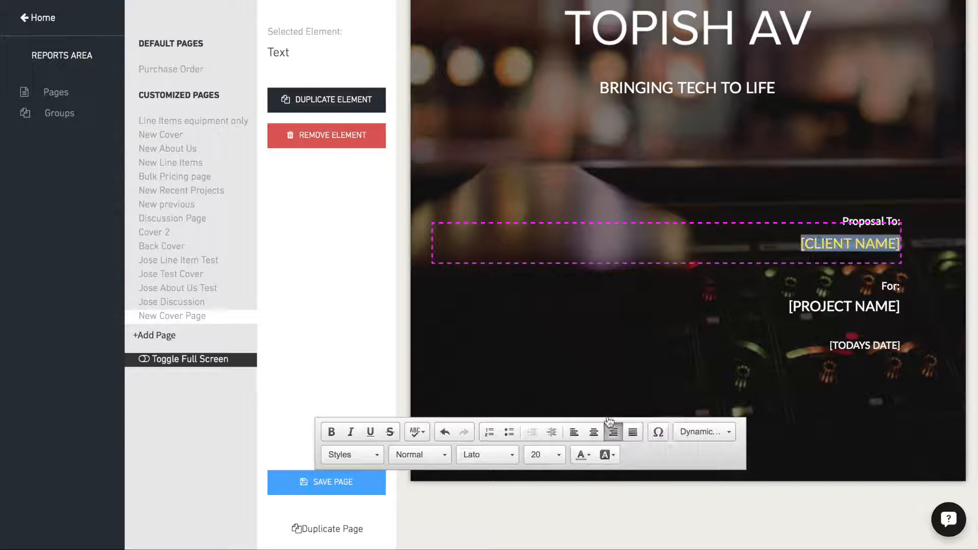
{"action": "left_click", "coordinate": [624, 350]}
- Give the [PROJECT NAME] placeholder text the same yellow color
{"action": "left_click", "coordinate": [817, 308]}
{"action": "triple_click", "coordinate": [817, 308]}
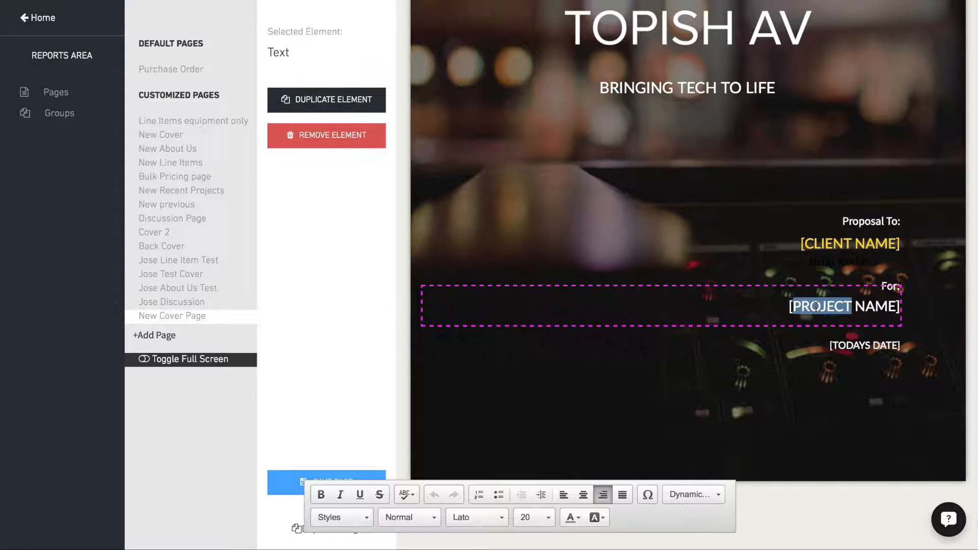
{"action": "left_click", "coordinate": [573, 518]}
{"action": "left_click", "coordinate": [596, 478]}
- Examine the custom color choices available for the [PROJECT NAME] placeholder text
{"action": "left_click", "coordinate": [826, 305]}
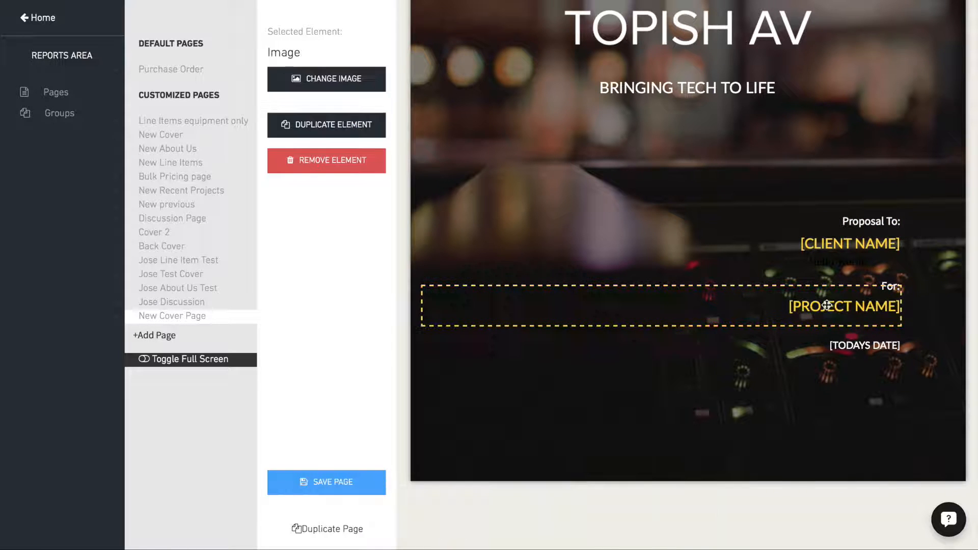
{"action": "left_click", "coordinate": [826, 305]}
{"action": "triple_click", "coordinate": [826, 305]}
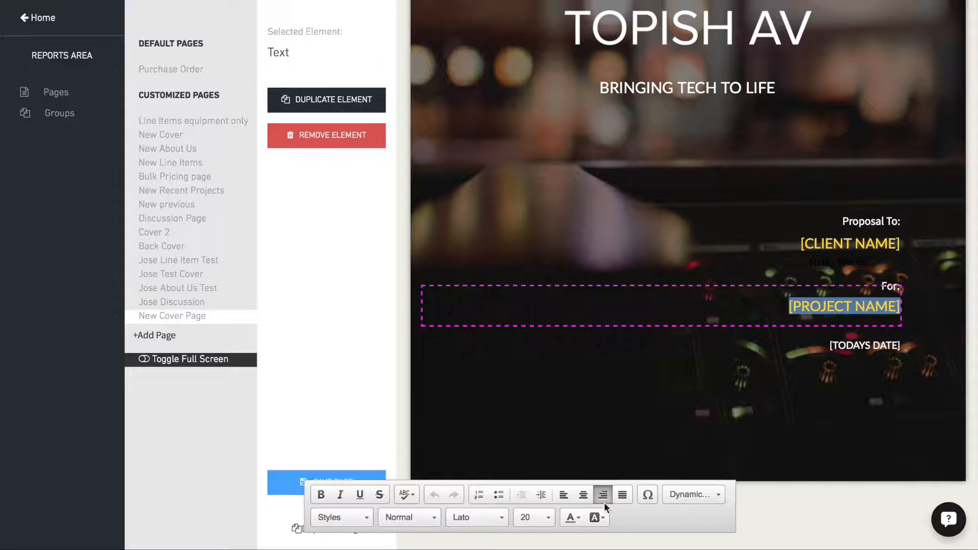
{"action": "left_click", "coordinate": [576, 518]}
{"action": "left_click", "coordinate": [606, 517]}
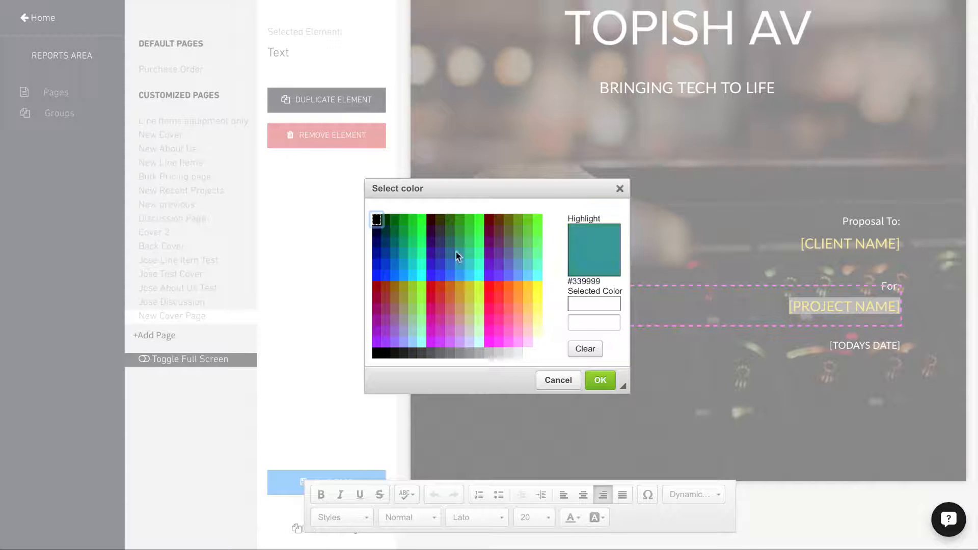
{"action": "left_click", "coordinate": [587, 323]}
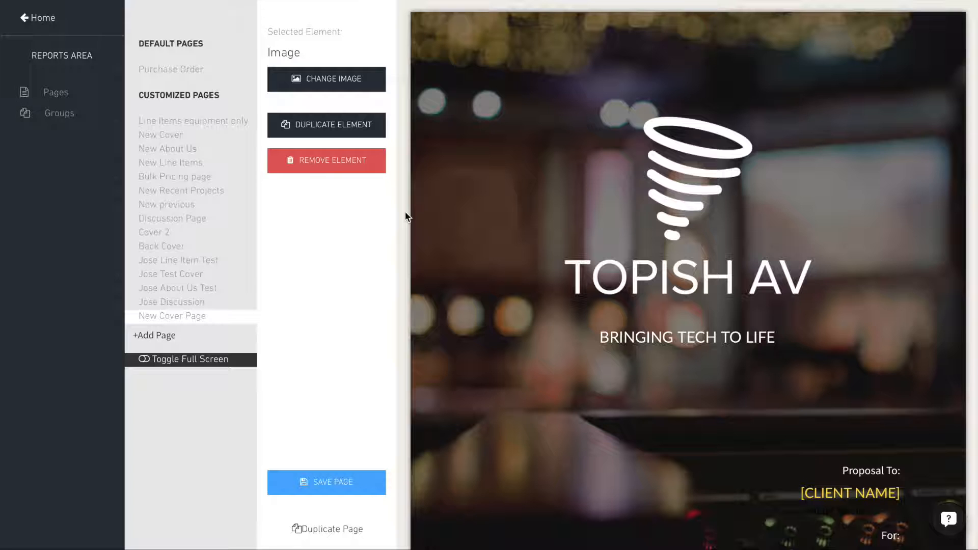
- Remove the blurred full-page photo from the cover and set the page background color to dark green #4f614c
{"action": "left_click", "coordinate": [335, 166]}
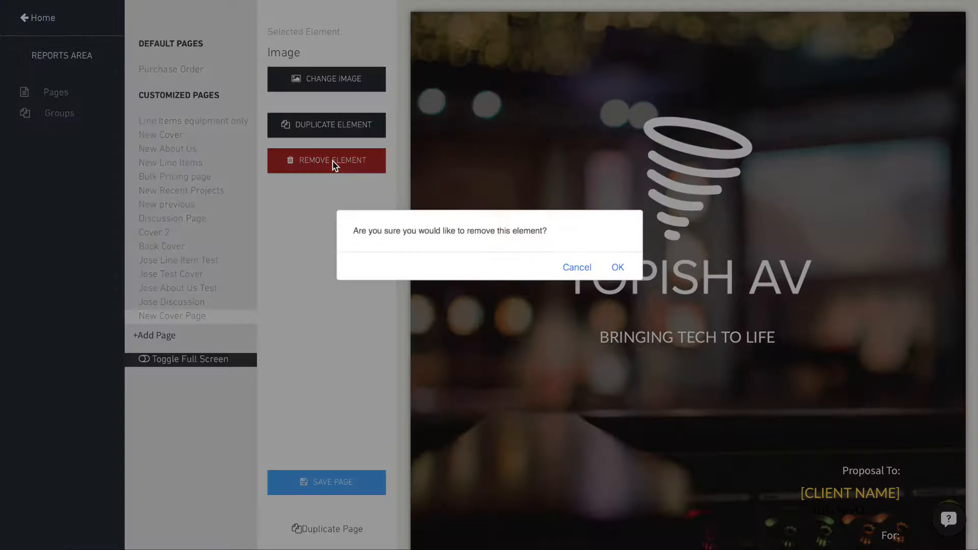
{"action": "left_click", "coordinate": [618, 267]}
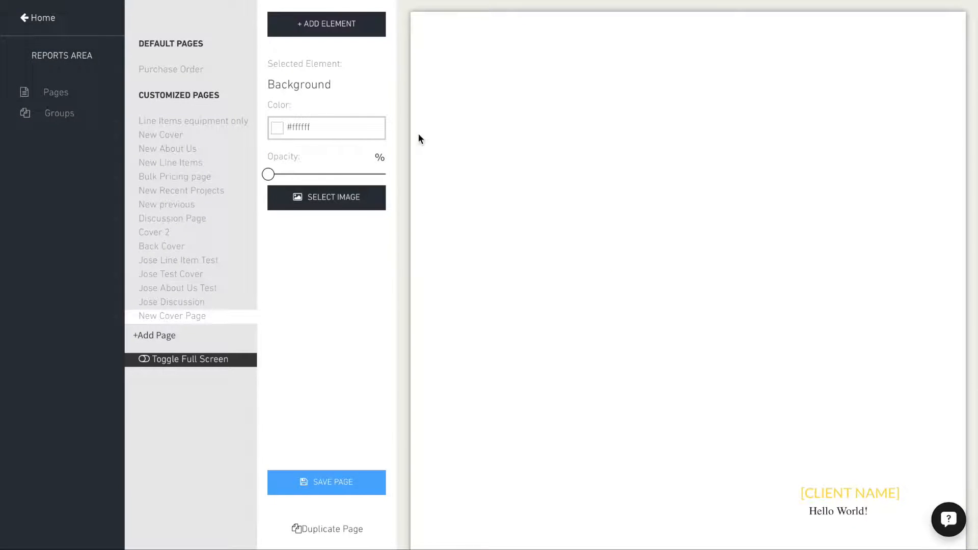
{"action": "left_click", "coordinate": [278, 131]}
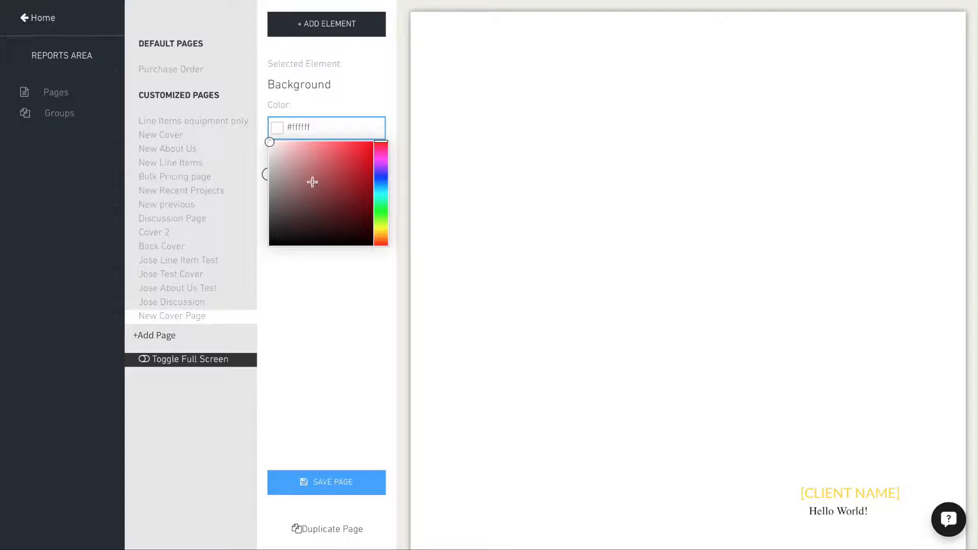
{"action": "left_click", "coordinate": [334, 184]}
{"action": "left_click", "coordinate": [341, 166]}
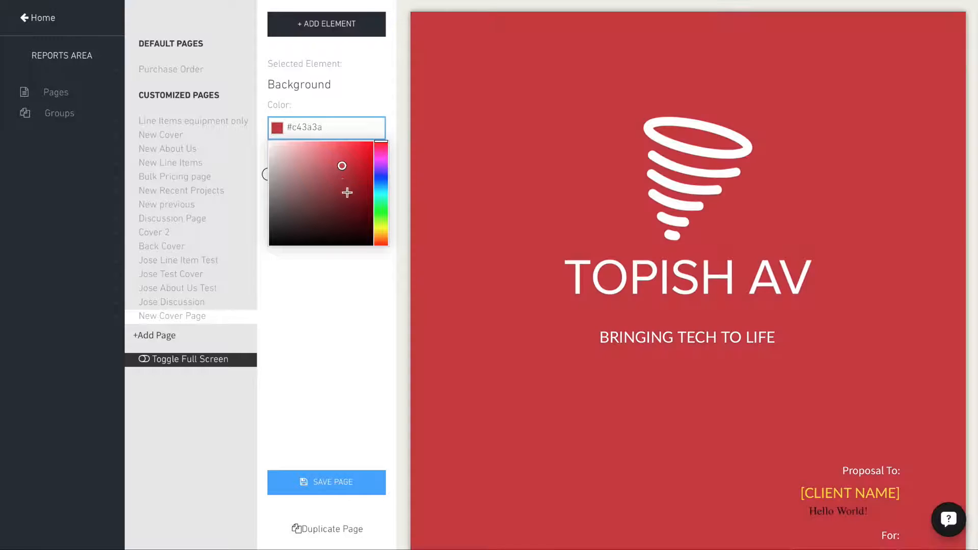
{"action": "left_click", "coordinate": [346, 192]}
{"action": "left_click", "coordinate": [318, 179]}
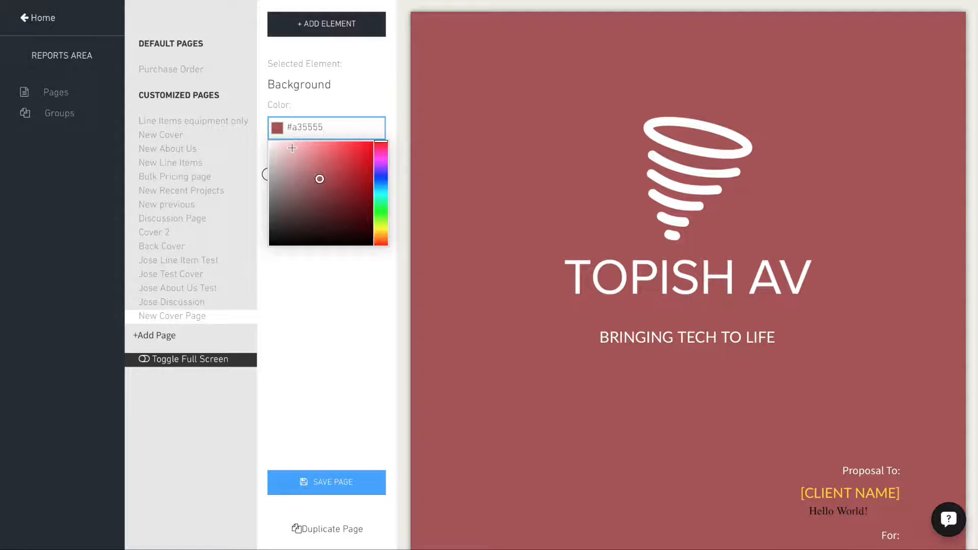
{"action": "left_click", "coordinate": [383, 208]}
{"action": "left_click_drag", "start_coordinate": [303, 179], "coordinate": [291, 206]}
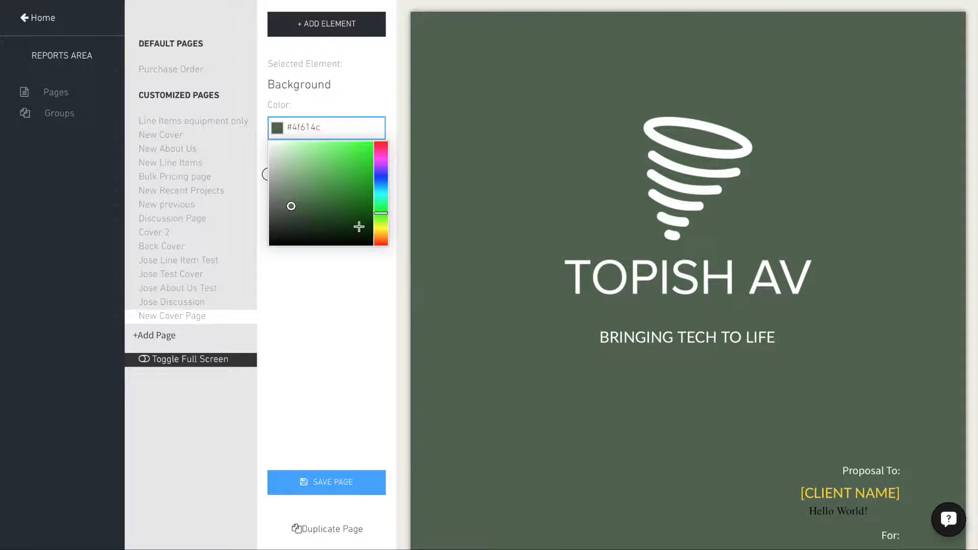
{"action": "left_click", "coordinate": [364, 310]}
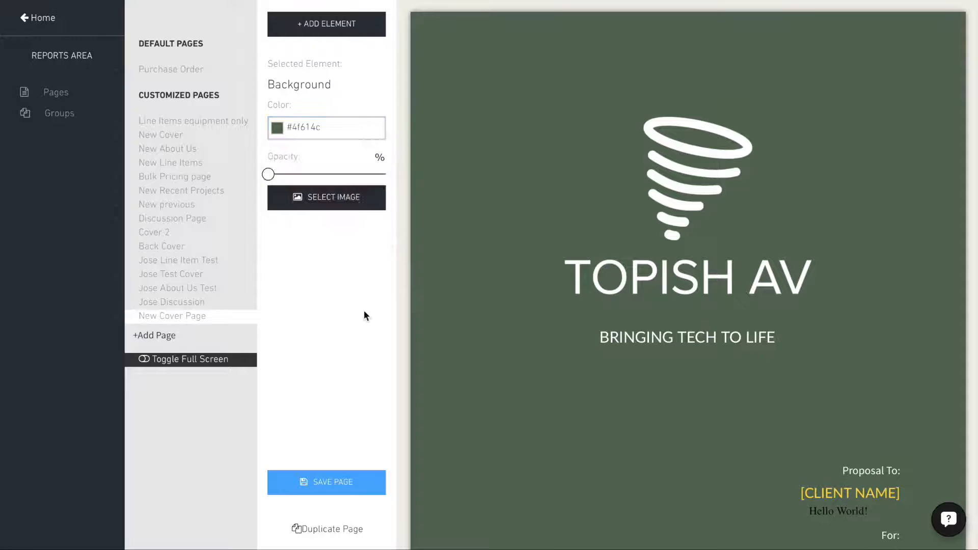
- Upload the night photo of the modern house for the page background and open it in the photo editor
{"action": "left_click", "coordinate": [321, 204]}
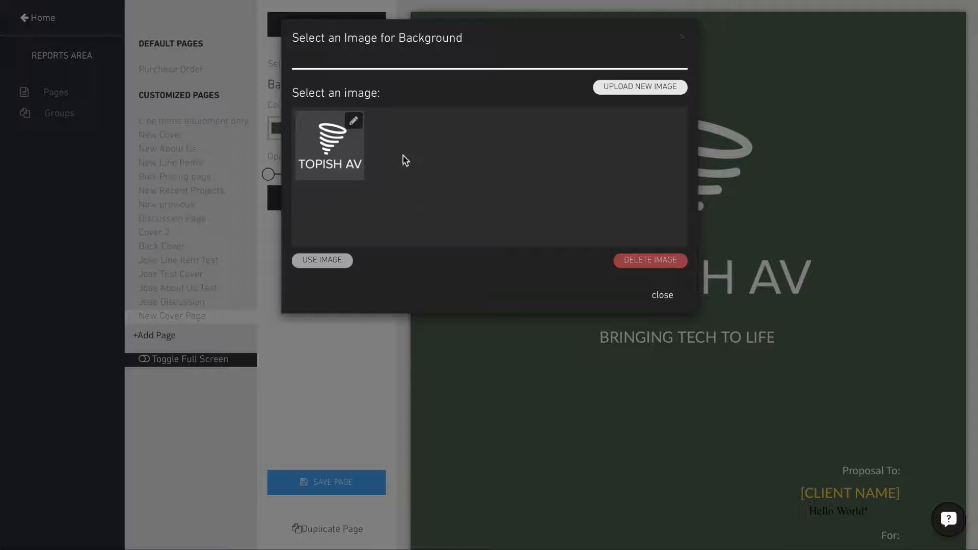
{"action": "left_click", "coordinate": [643, 90]}
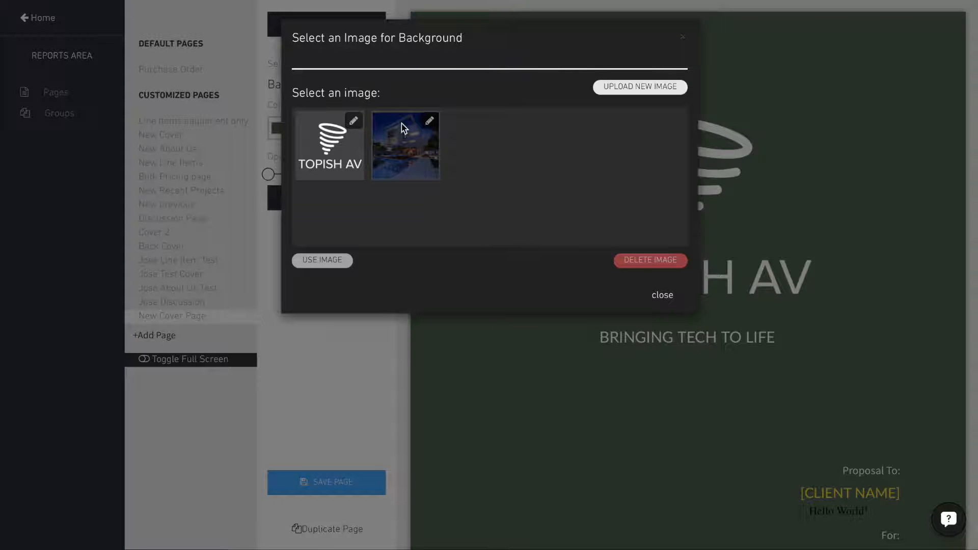
{"action": "left_click", "coordinate": [431, 122]}
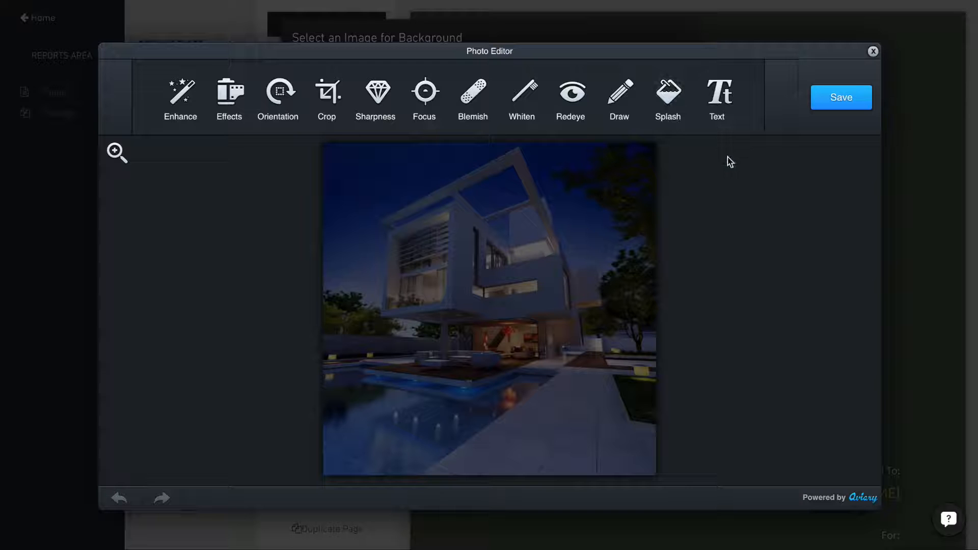
- Crop the house photo to Letter proportions, shift the crop area slightly, apply it and save the edited image
{"action": "left_click", "coordinate": [327, 92]}
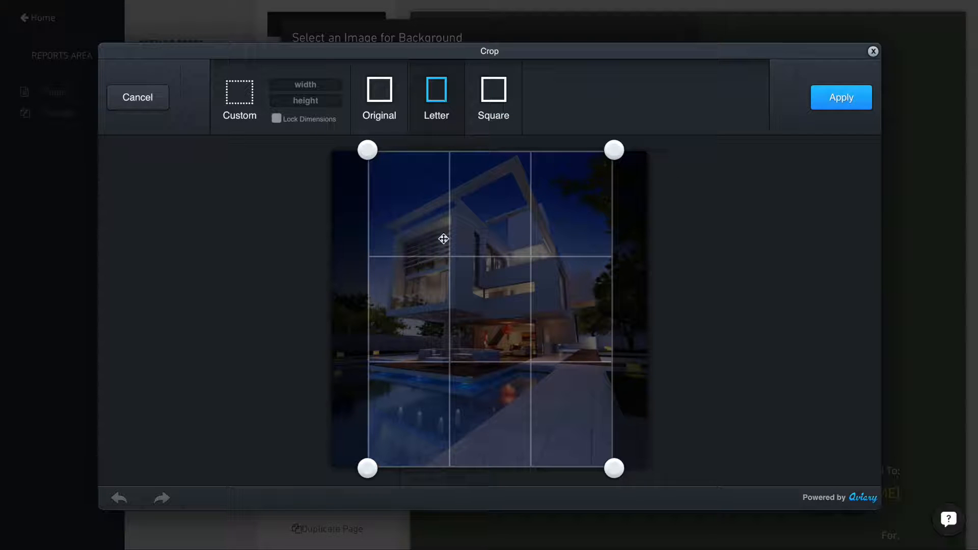
{"action": "mouse_move", "coordinate": [445, 265]}
{"action": "left_mouse_down"}
{"action": "mouse_move", "coordinate": [421, 265]}
{"action": "mouse_move", "coordinate": [465, 260]}
{"action": "mouse_move", "coordinate": [432, 259]}
{"action": "left_mouse_up"}
{"action": "left_click", "coordinate": [840, 99]}
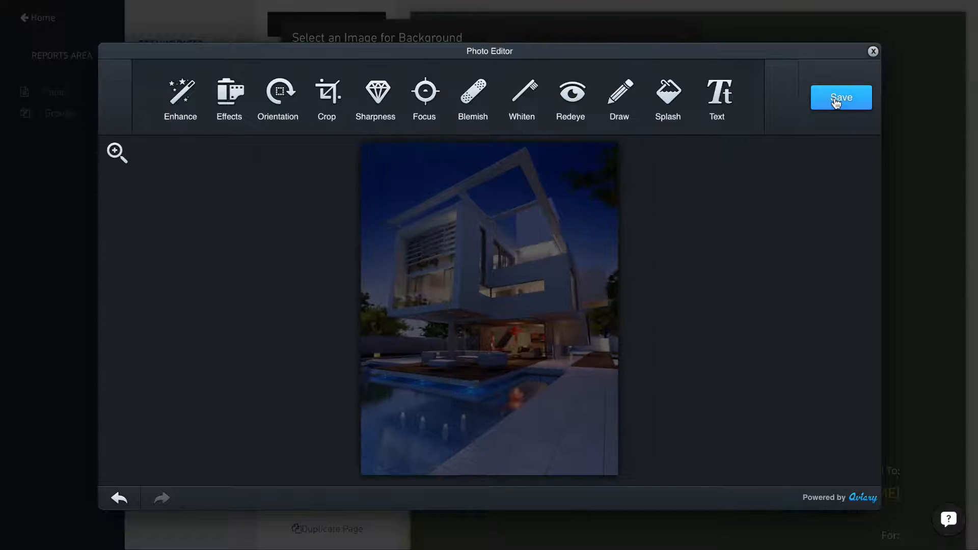
{"action": "left_click", "coordinate": [836, 104]}
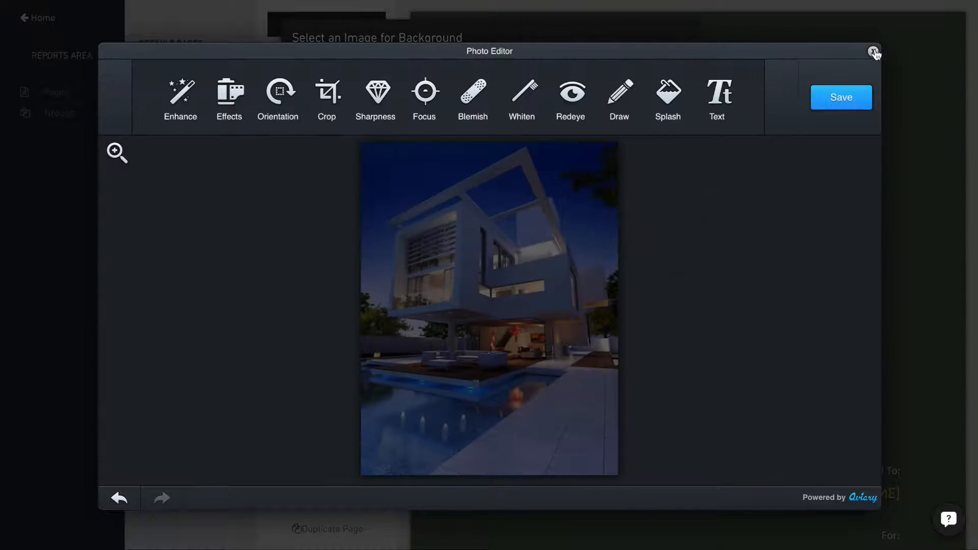
{"action": "left_click", "coordinate": [873, 51]}
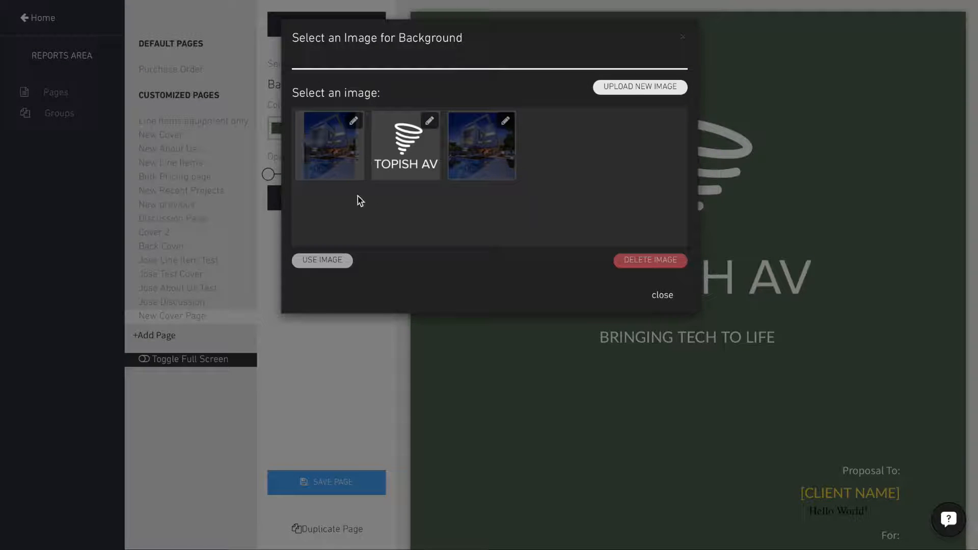
- Use the cropped house photo as the cover page background and check the whole page
{"action": "left_click", "coordinate": [335, 153]}
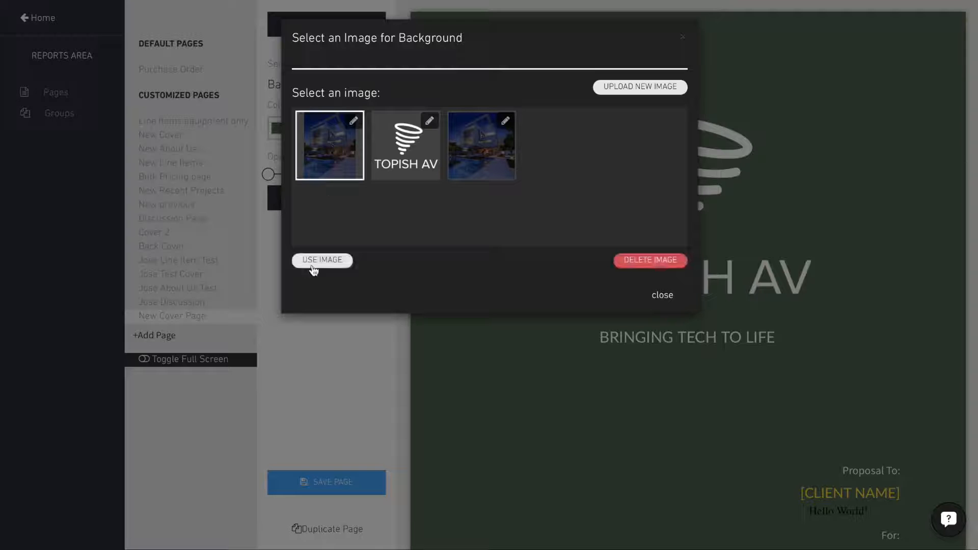
{"action": "left_click", "coordinate": [316, 260]}
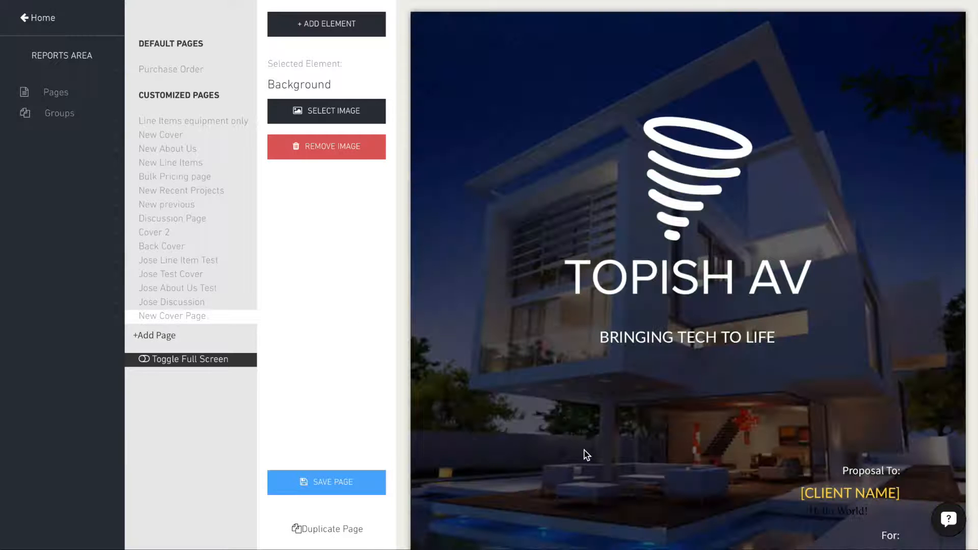
{"action": "scroll", "coordinate": [587, 455], "scroll_direction": "down", "scroll_amount": 5}
{"action": "scroll", "coordinate": [586, 455], "scroll_direction": "up", "scroll_amount": 4}
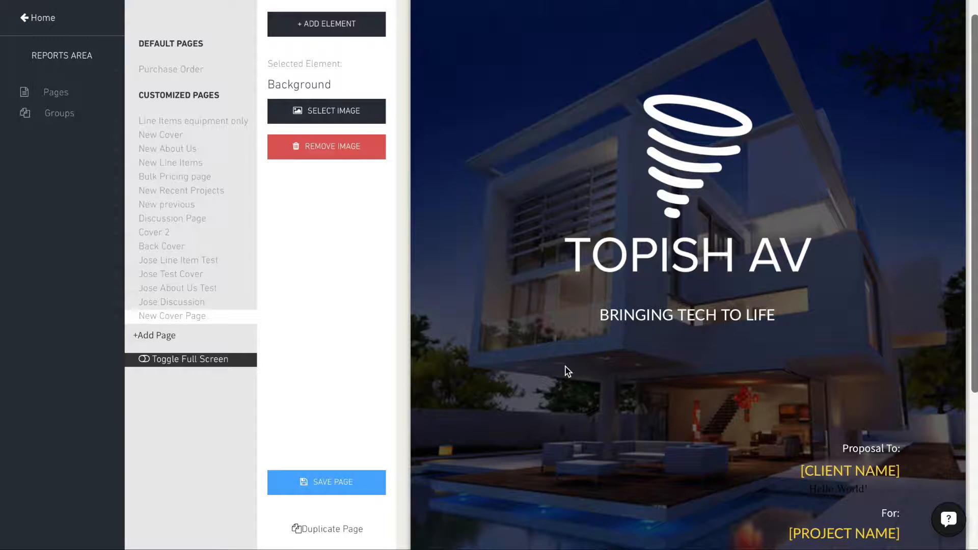
{"action": "scroll", "coordinate": [567, 375], "scroll_direction": "down", "scroll_amount": 3}
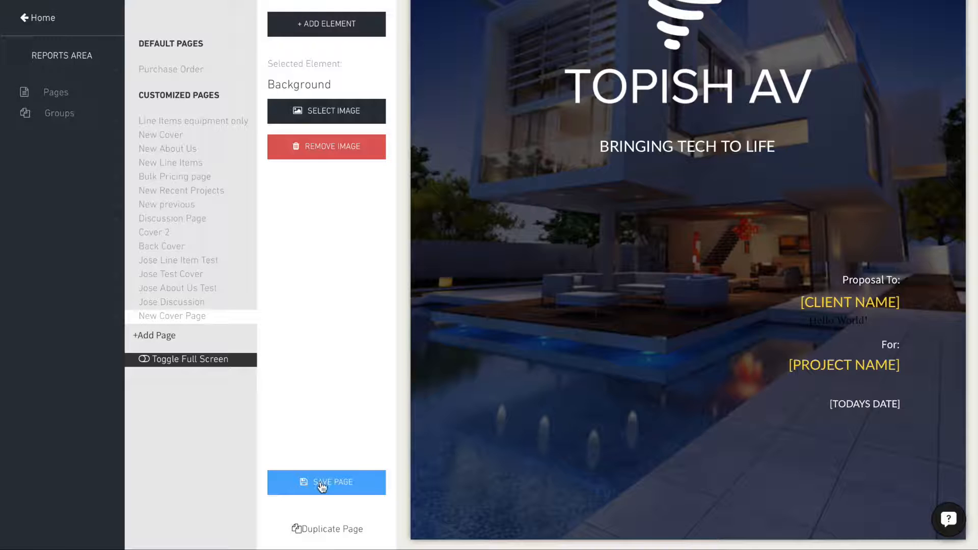
- Add an About Us report page from the Copenhagen template, named "New About Us page"
{"action": "left_click", "coordinate": [151, 337]}
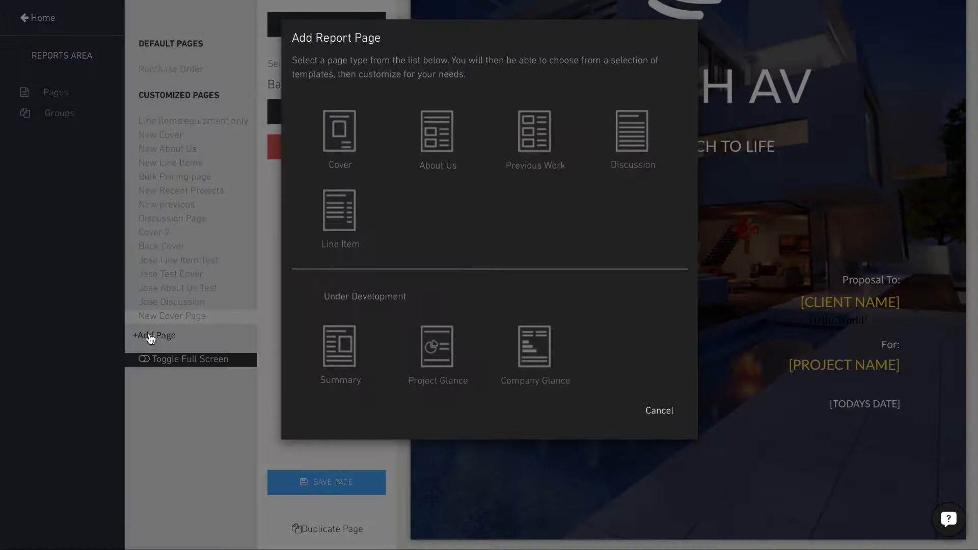
{"action": "left_click", "coordinate": [437, 134]}
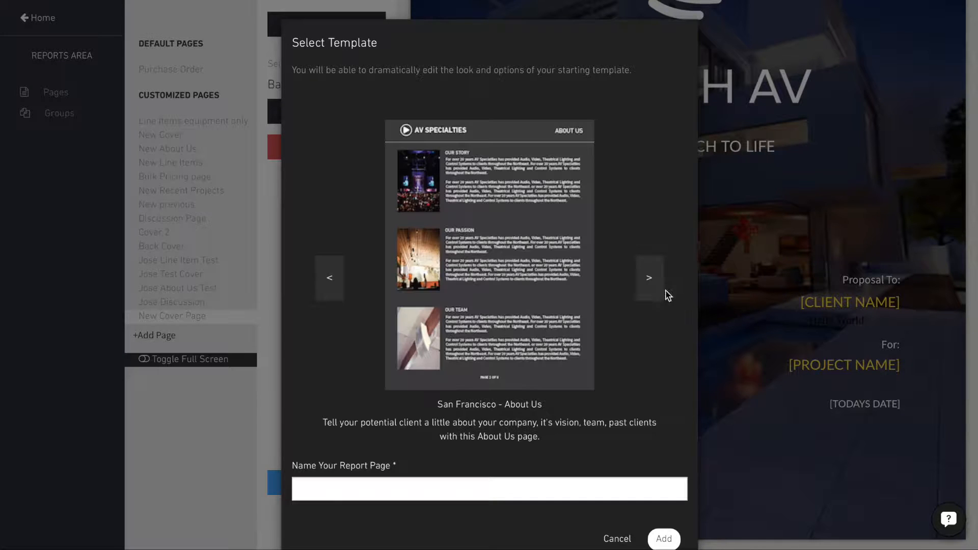
{"action": "left_click", "coordinate": [648, 279]}
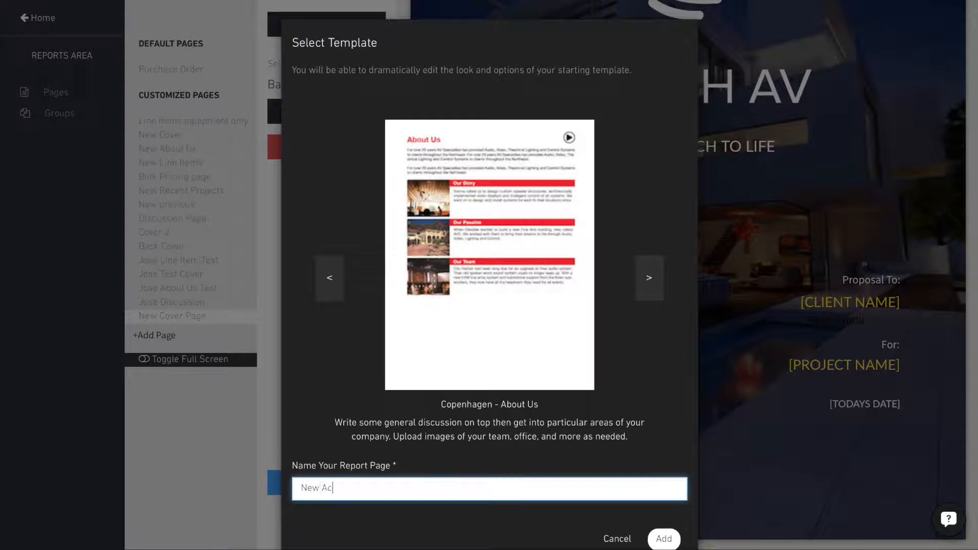
{"action": "type", "text": "Us page"}
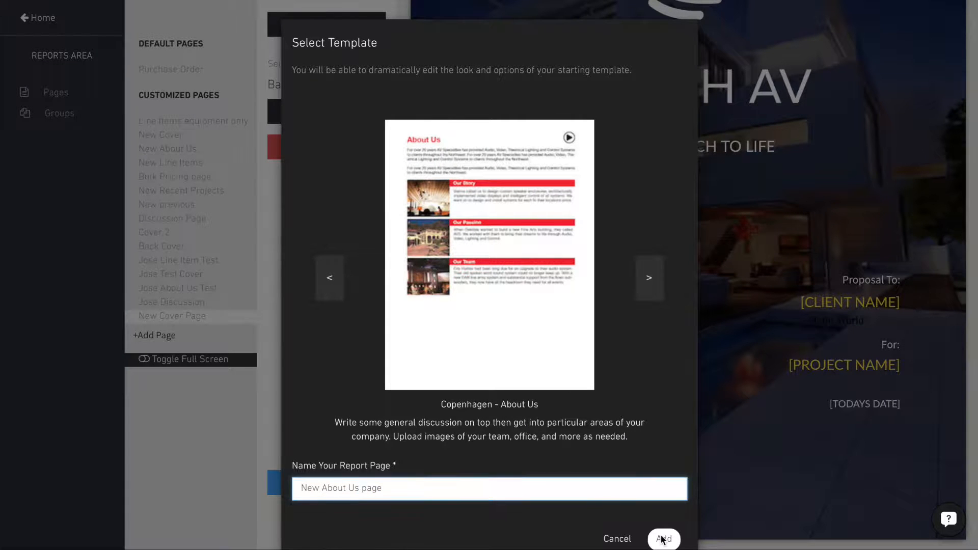
{"action": "left_click", "coordinate": [663, 539]}
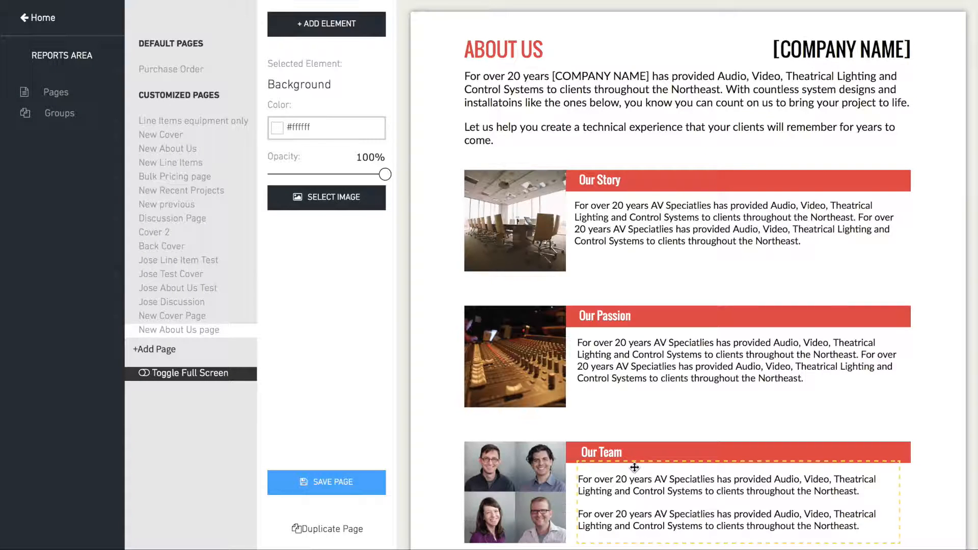
- Replace the intro text with a paragraph from "We are a company that offers solutions for every challenge." through "sign on the dotted line."
{"action": "scroll", "coordinate": [561, 270], "scroll_direction": "down", "scroll_amount": 1}
{"action": "left_click", "coordinate": [490, 77]}
{"action": "left_click", "coordinate": [490, 77]}
{"action": "key", "text": "ctrl+a"}
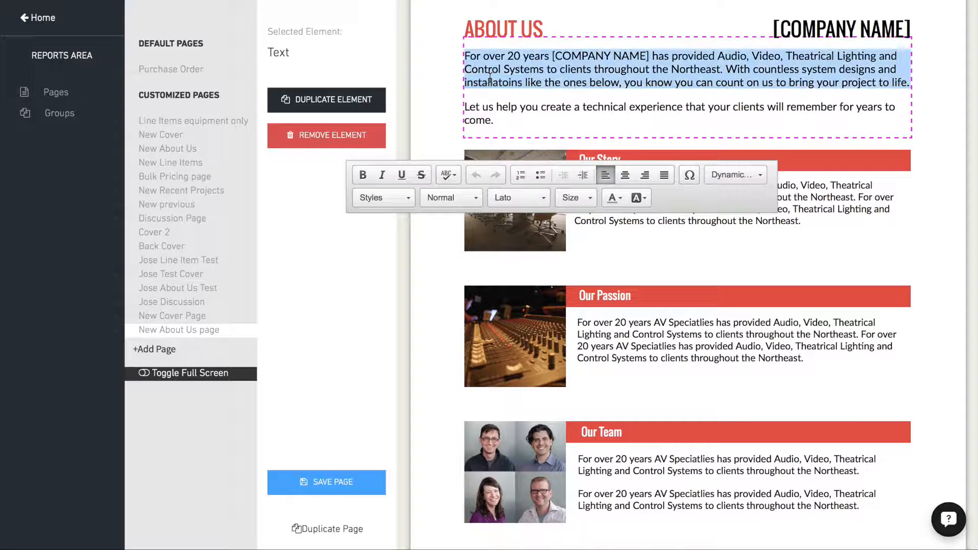
{"action": "type", "text": "We are a company that offers solutions for every challenge. We will bring vision, grace and fun to your project. All you have to do is sign on the dotted line."}
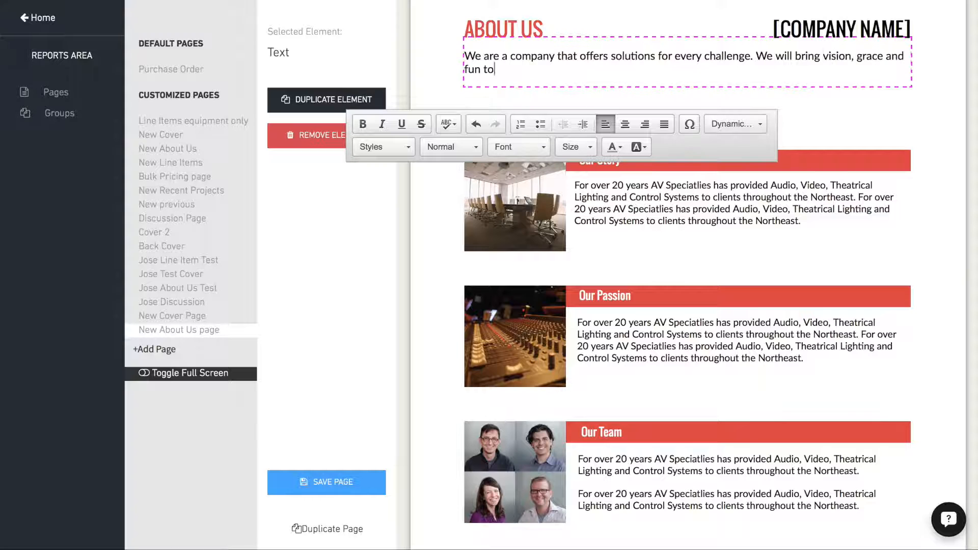
- Add a second intro paragraph from "Once you agree to have us" through "we are so fast it makes them a little dizzy."
{"action": "key", "text": "Return"}
{"action": "type", "text": "Once you agree to have us, you will"}
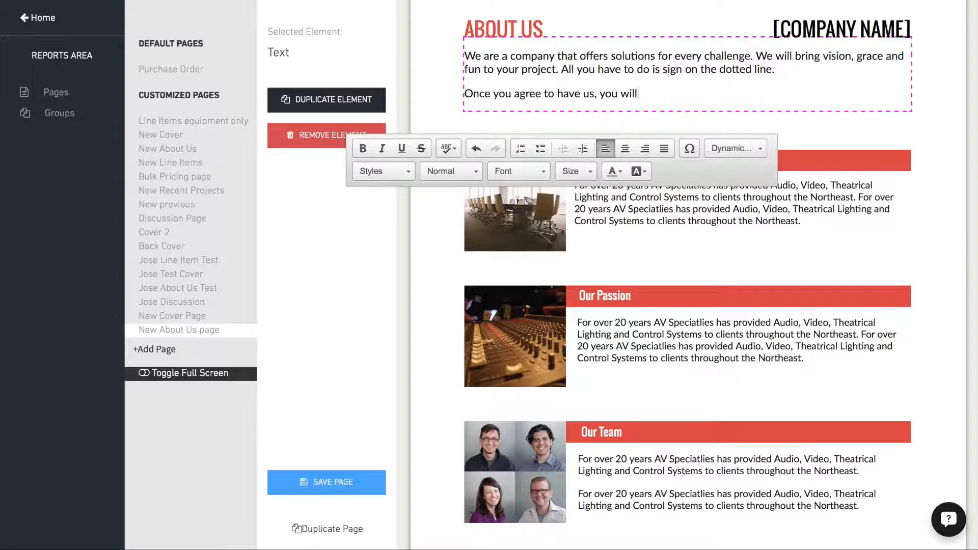
{"action": "type", "text": " not belive the speed at which your project is completed. Some people have told us that we are so fast it makes them a little dizzy."}
- Bold "we are so fast it makes them a little dizzy." and color the entire intro text teal
{"action": "left_click_drag", "start_coordinate": [874, 107], "coordinate": [673, 107]}
{"action": "left_click", "coordinate": [363, 162]}
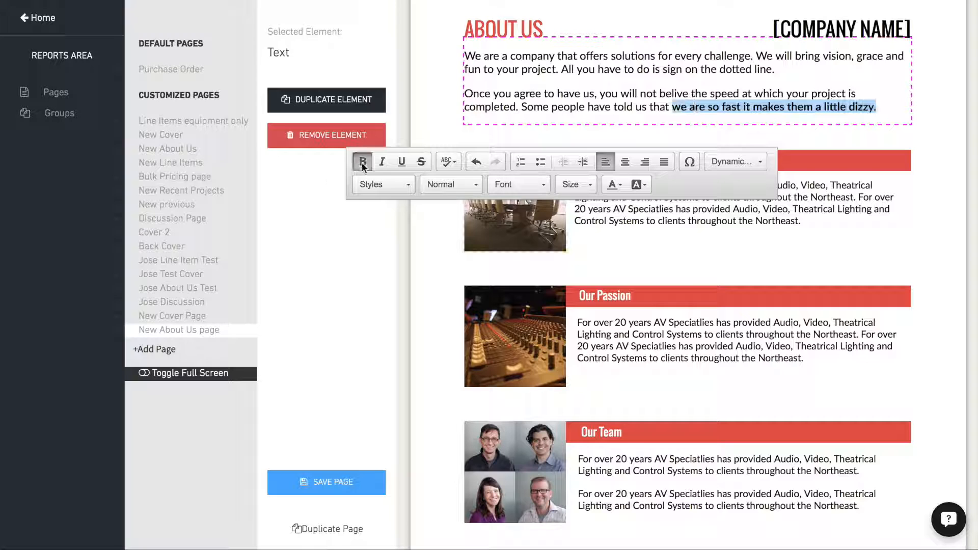
{"action": "left_click_drag", "start_coordinate": [886, 108], "coordinate": [493, 95]}
{"action": "left_click_drag", "start_coordinate": [439, 46], "coordinate": [442, 49]}
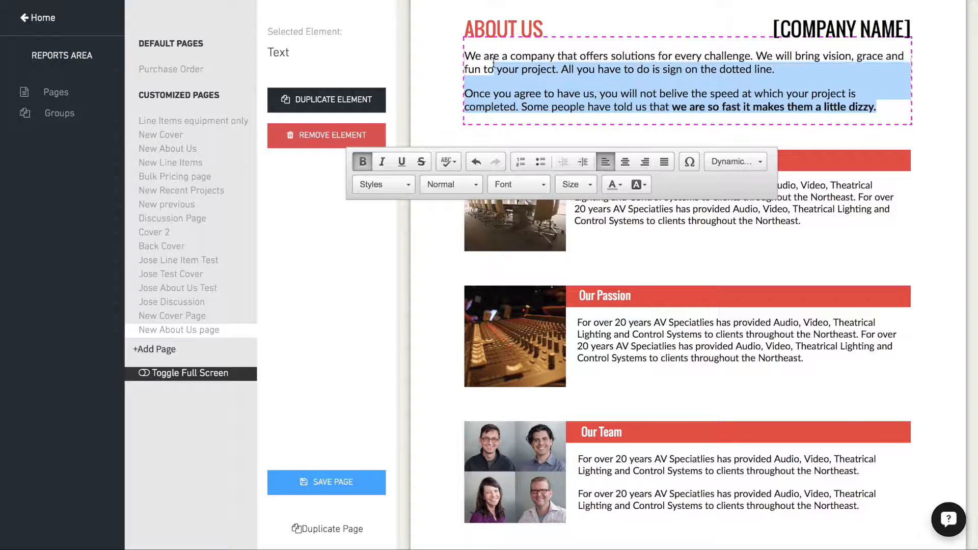
{"action": "left_click", "coordinate": [613, 184]}
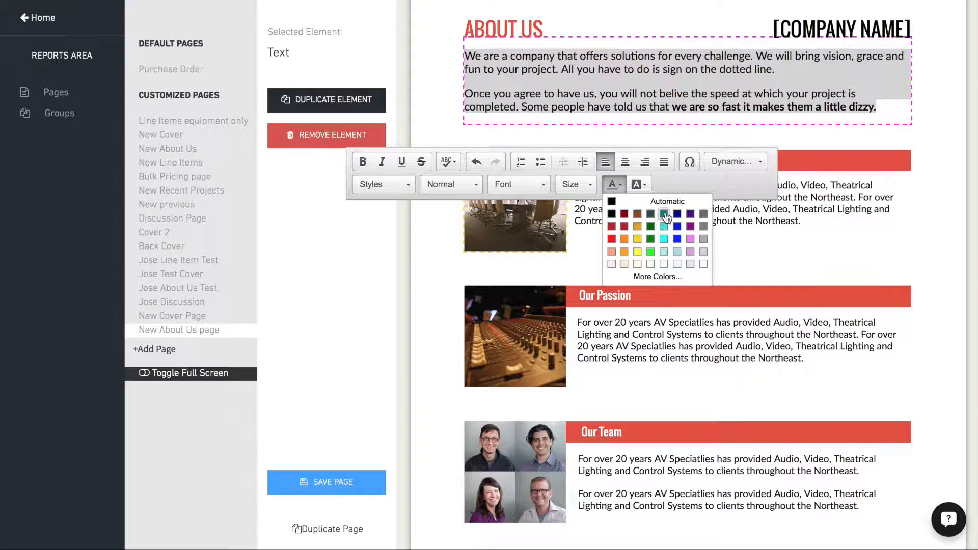
{"action": "left_click", "coordinate": [664, 227]}
{"action": "left_click", "coordinate": [844, 128]}
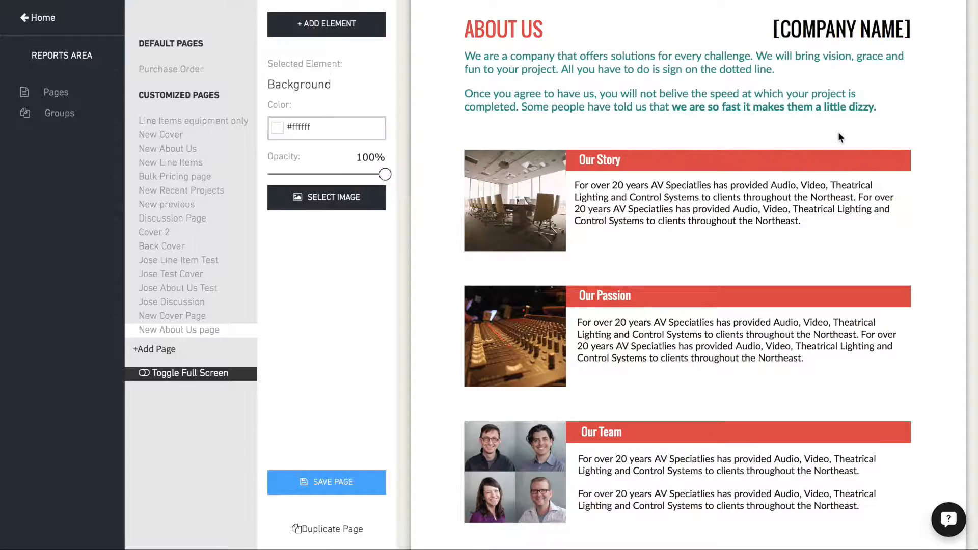
- Remove the Our Story section's red heading bar, conference room image and description text
{"action": "left_click", "coordinate": [697, 160]}
{"action": "left_click", "coordinate": [332, 287]}
{"action": "left_click", "coordinate": [618, 266]}
{"action": "left_click", "coordinate": [514, 229]}
{"action": "left_click", "coordinate": [332, 162]}
{"action": "left_click", "coordinate": [619, 267]}
{"action": "left_click", "coordinate": [326, 135]}
{"action": "left_click", "coordinate": [620, 267]}
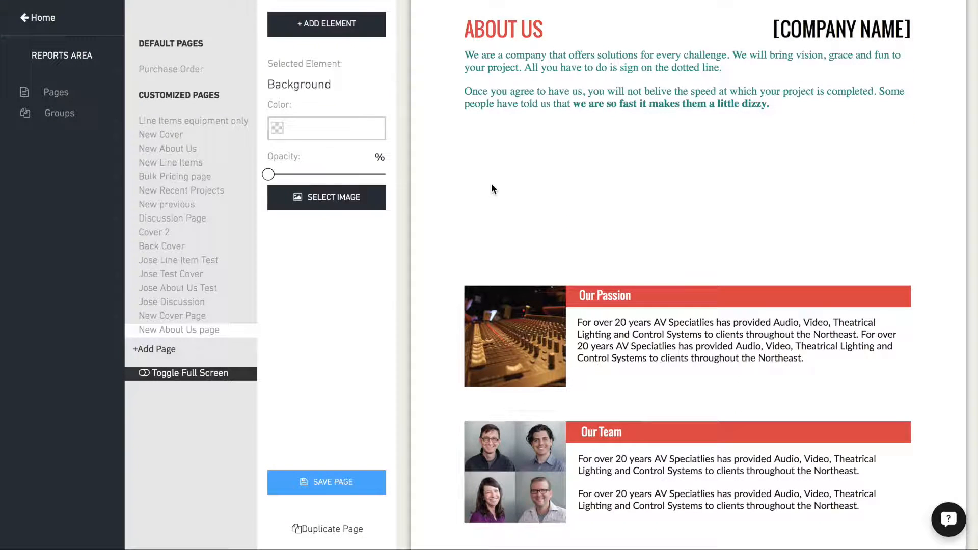
- Narrow the teal intro text box to about half the page width and place it below the [COMPANY NAME] heading
{"action": "left_click", "coordinate": [533, 100]}
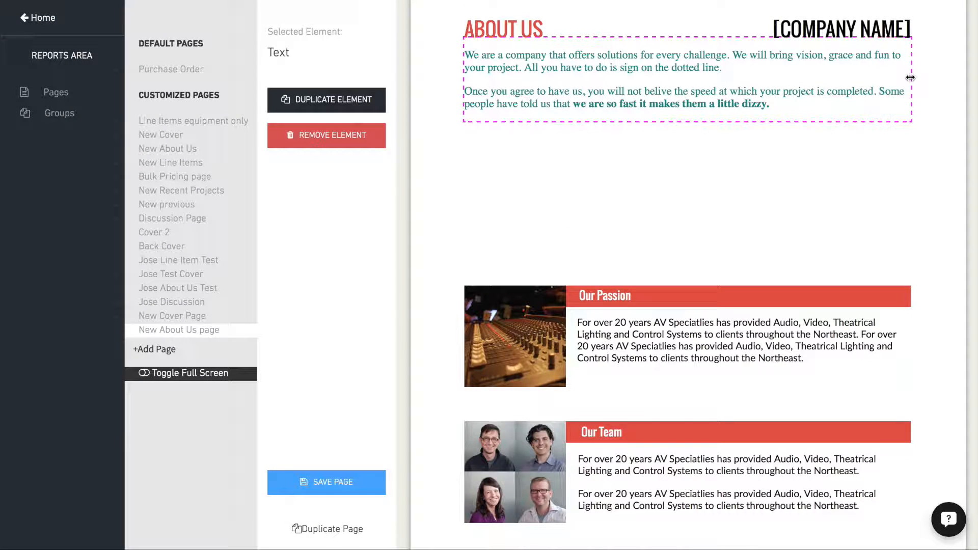
{"action": "left_click_drag", "start_coordinate": [904, 76], "coordinate": [683, 121]}
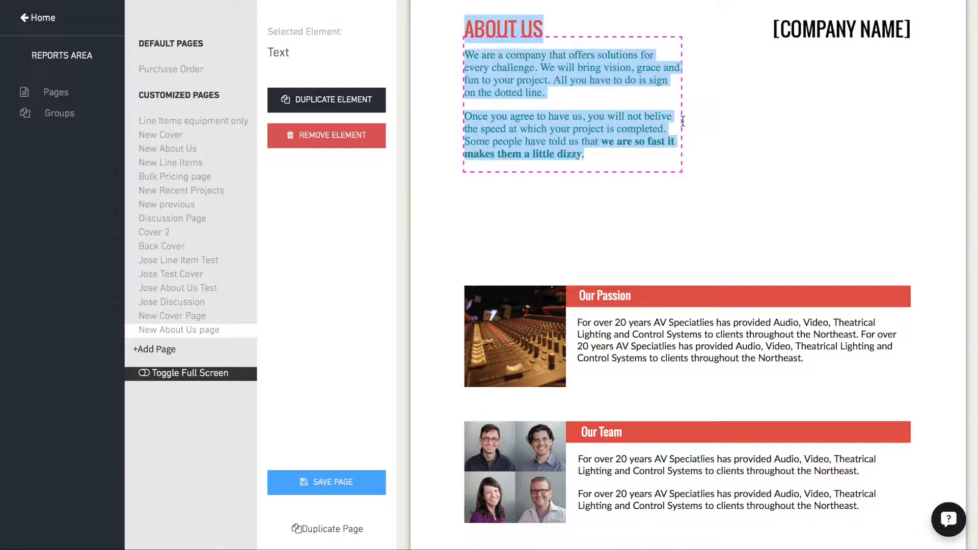
{"action": "left_click", "coordinate": [567, 212]}
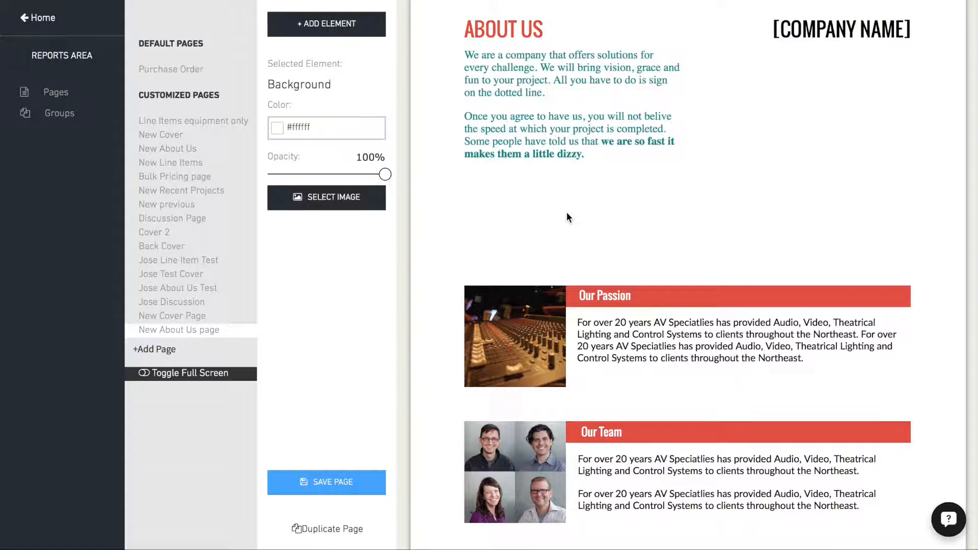
{"action": "left_click_drag", "start_coordinate": [509, 146], "coordinate": [707, 167]}
{"action": "left_click", "coordinate": [709, 168]}
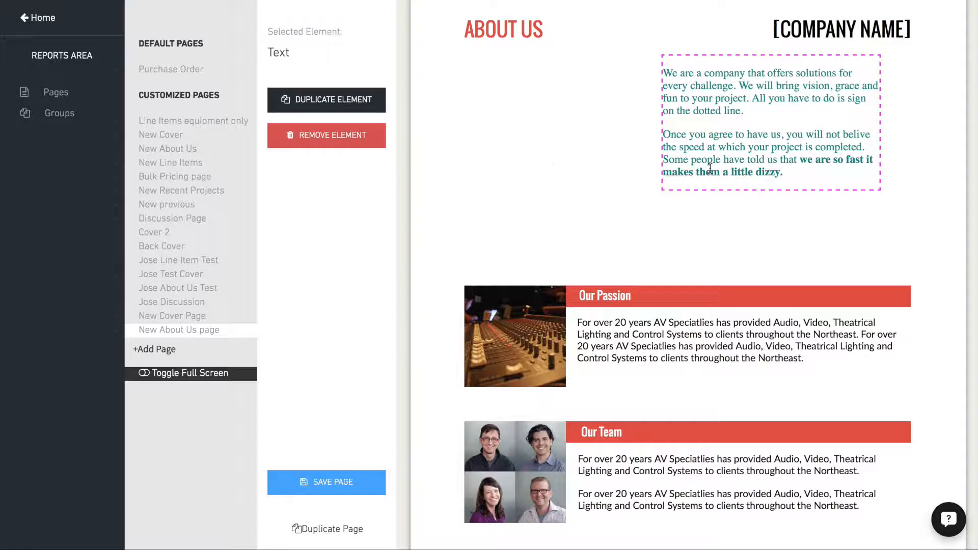
{"action": "left_click", "coordinate": [548, 151]}
- Insert the dark square house photo, place it below the ABOUT US heading and enlarge it to fill the space beside the intro text
{"action": "left_click", "coordinate": [332, 31]}
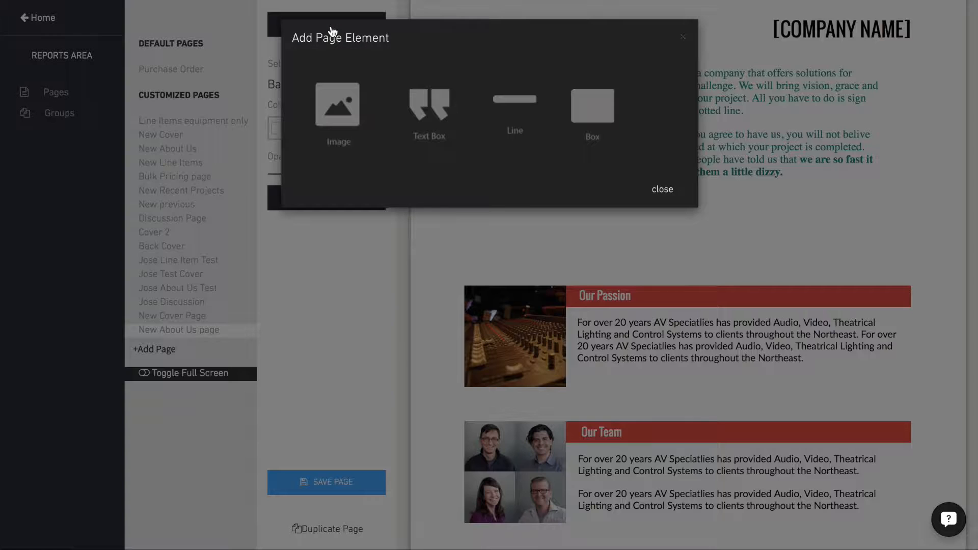
{"action": "left_click", "coordinate": [329, 111]}
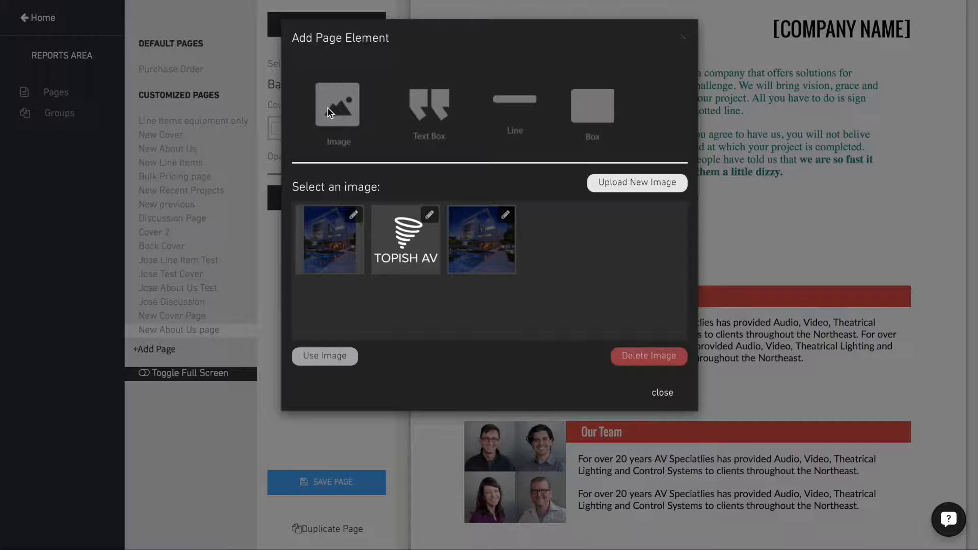
{"action": "left_click", "coordinate": [484, 243]}
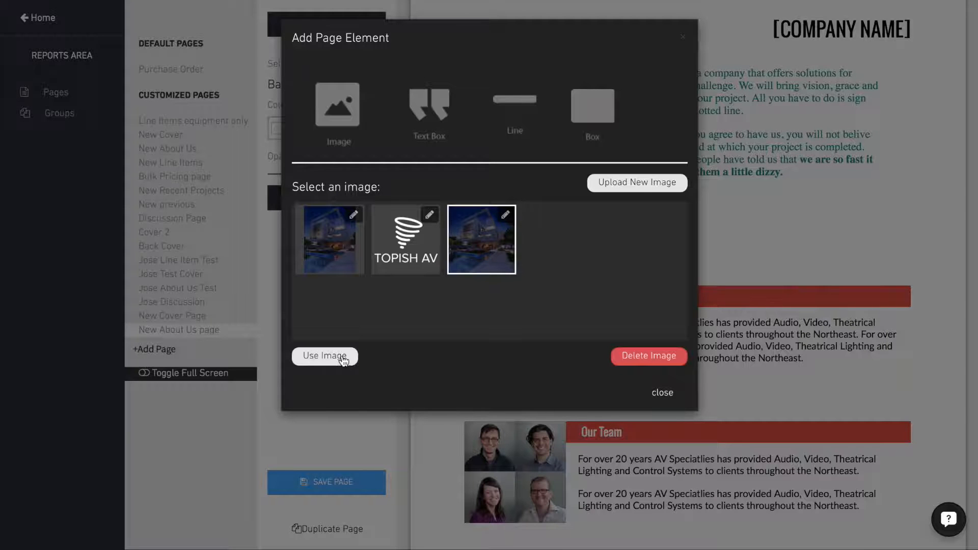
{"action": "left_click", "coordinate": [327, 356]}
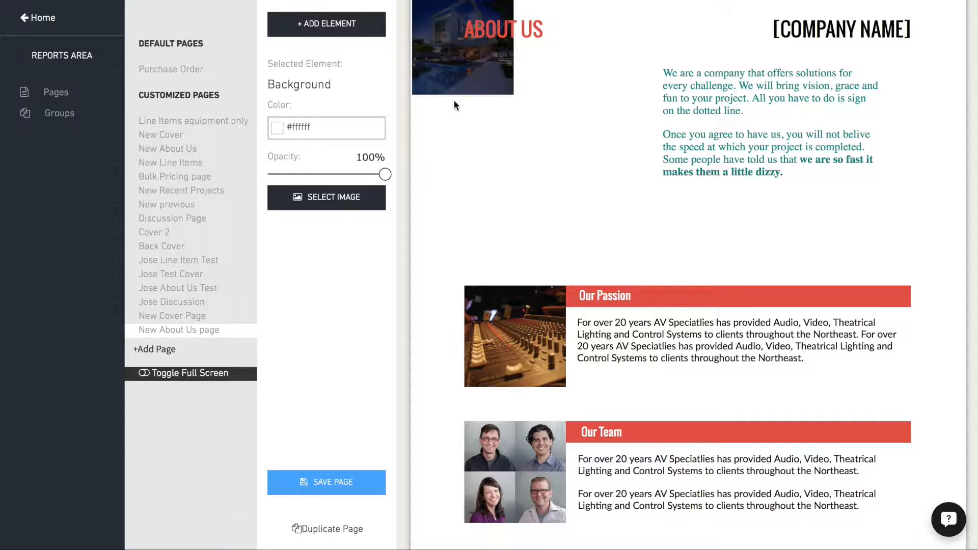
{"action": "left_click_drag", "start_coordinate": [456, 127], "coordinate": [508, 159]}
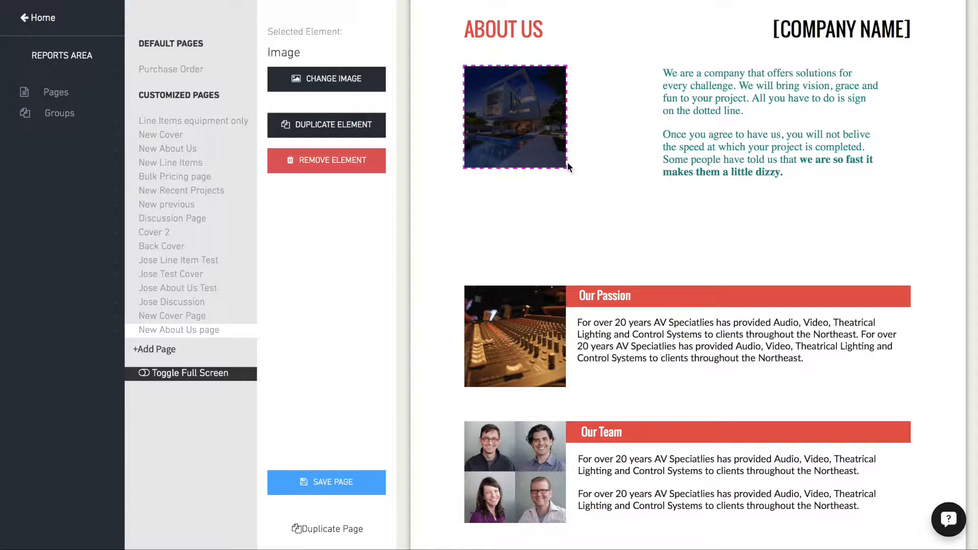
{"action": "left_click_drag", "start_coordinate": [565, 167], "coordinate": [641, 205]}
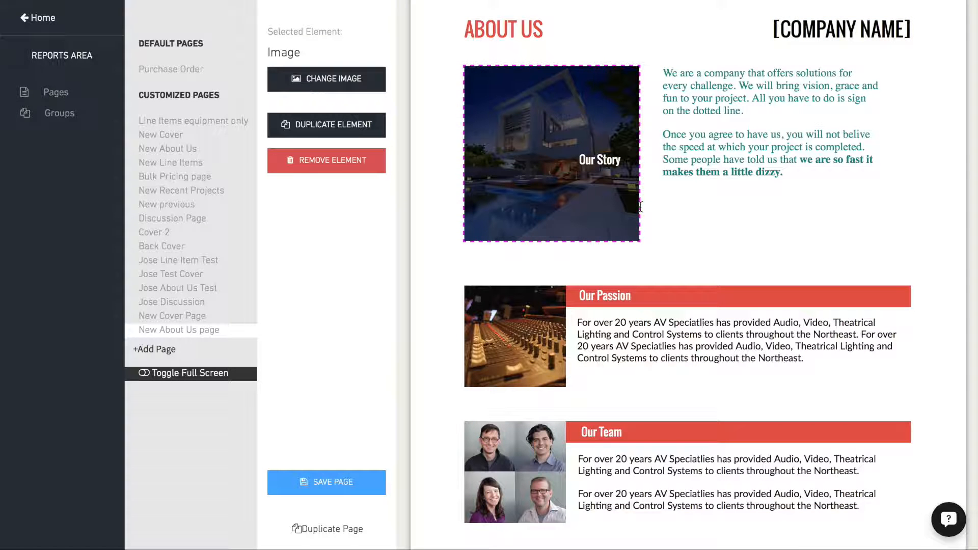
{"action": "left_click", "coordinate": [684, 221]}
- Remove the leftover "Our Story" heading text from the house photo area
{"action": "left_click", "coordinate": [591, 161]}
{"action": "left_click", "coordinate": [327, 135]}
{"action": "left_click", "coordinate": [617, 268]}
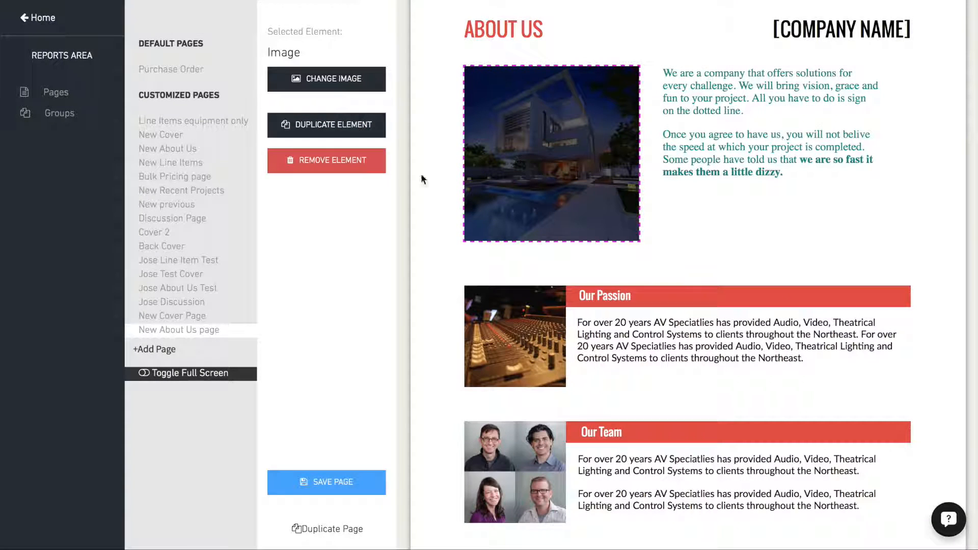
- Brighten the dark square house photo with the Illuminate enhancement and save the edited copy to the image library
{"action": "left_click", "coordinate": [327, 83]}
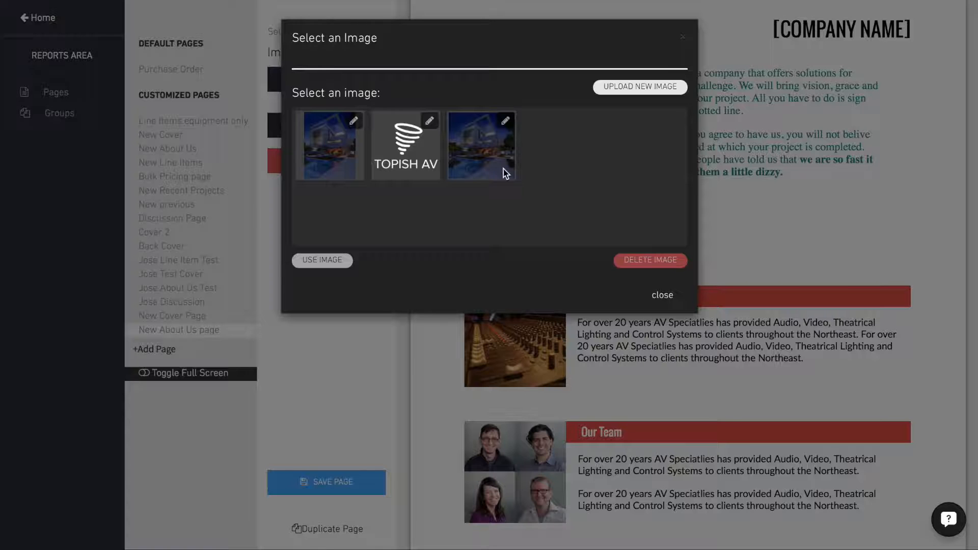
{"action": "left_click", "coordinate": [484, 154]}
{"action": "left_click", "coordinate": [505, 121]}
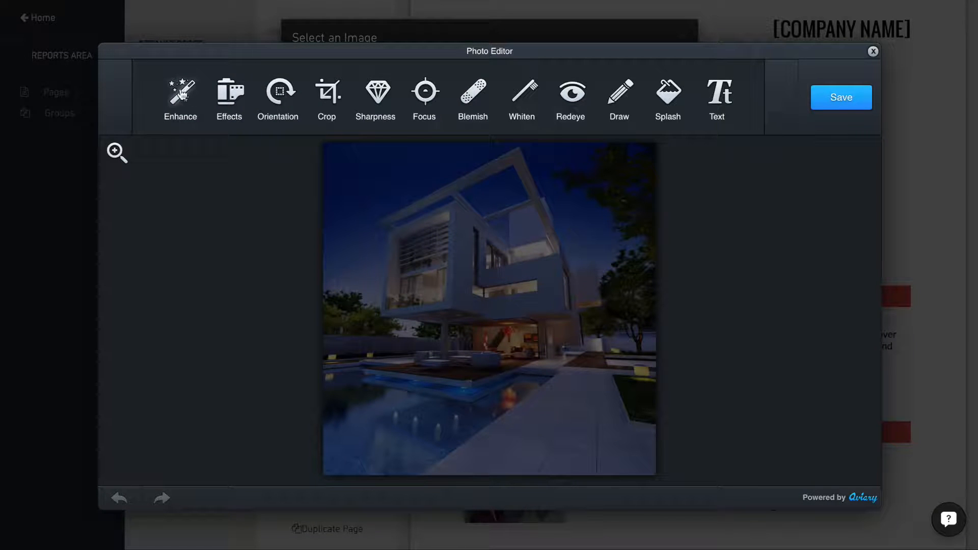
{"action": "left_click", "coordinate": [181, 93]}
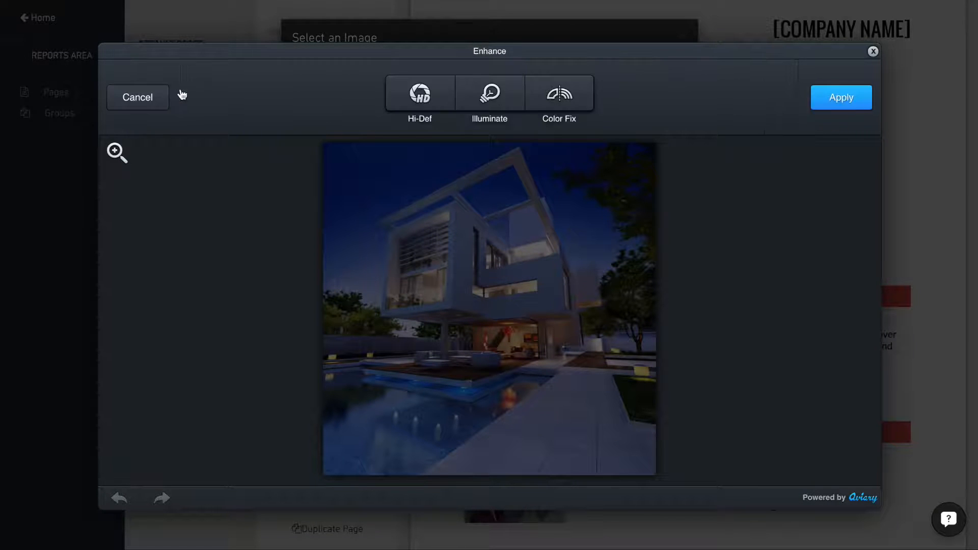
{"action": "left_click", "coordinate": [490, 96]}
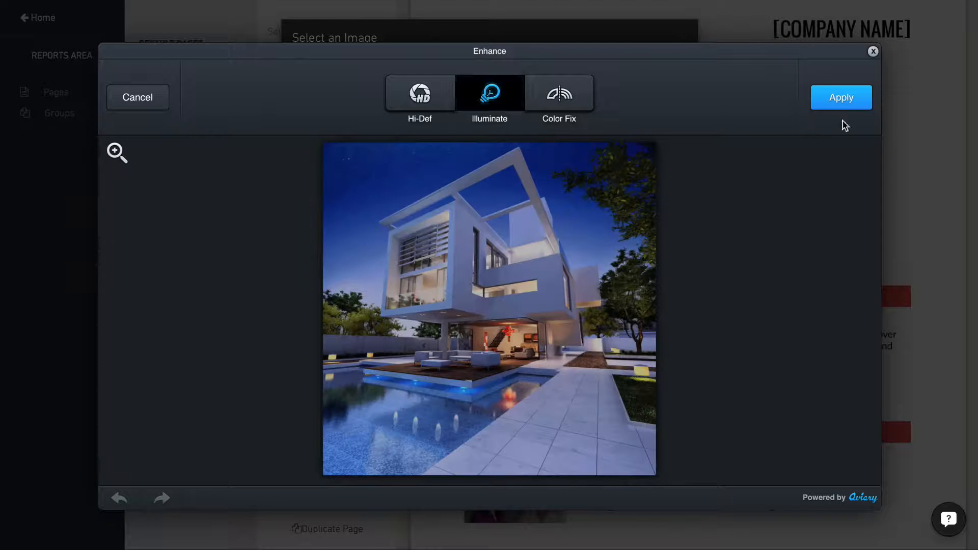
{"action": "left_click", "coordinate": [838, 101]}
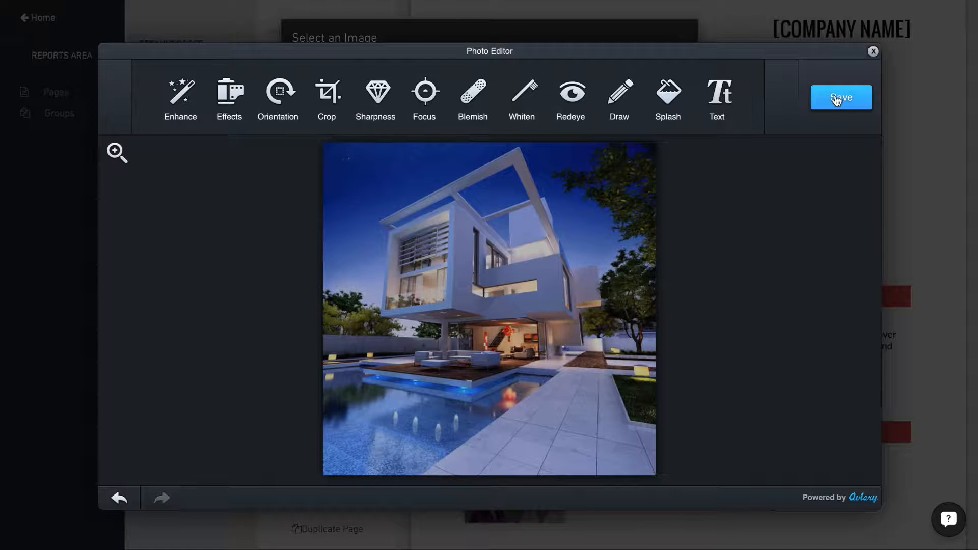
{"action": "left_click", "coordinate": [837, 100]}
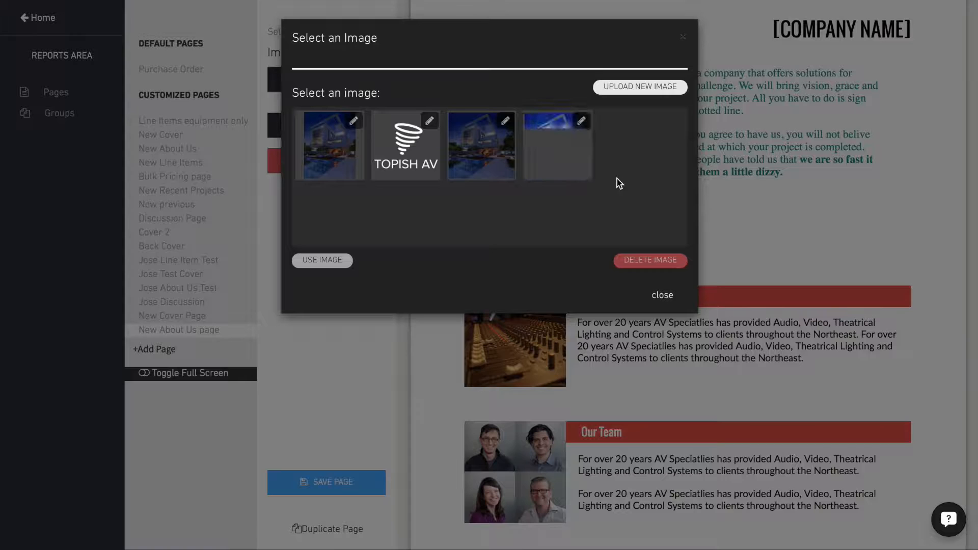
- Replace the house photo on the page with the brightened version
{"action": "left_click", "coordinate": [556, 145]}
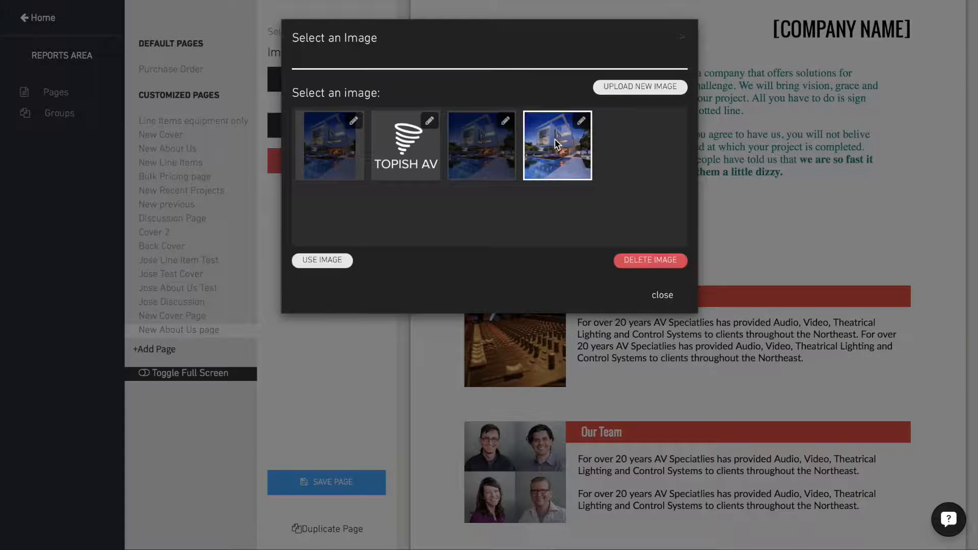
{"action": "left_click", "coordinate": [322, 260]}
{"action": "left_click", "coordinate": [683, 241]}
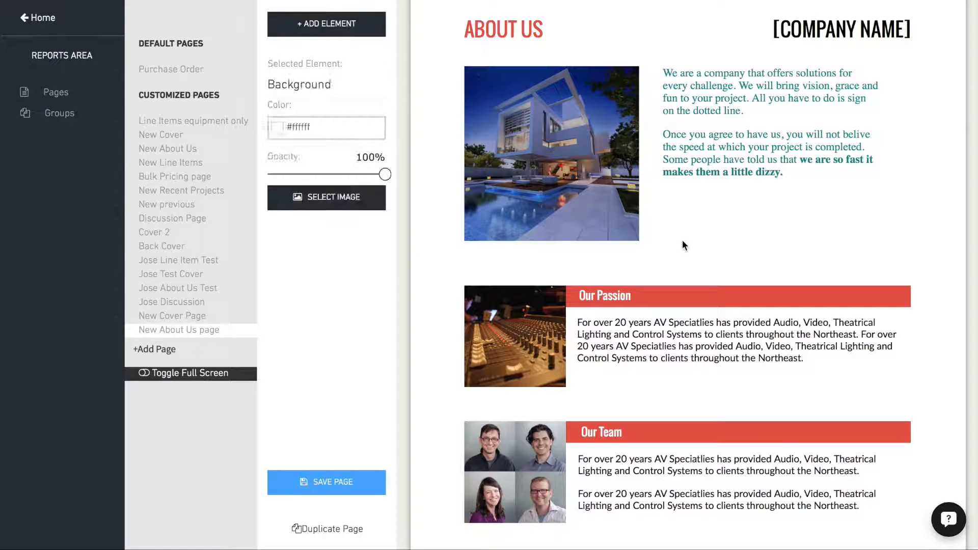
- Color both paragraphs of the intro text red
{"action": "left_click", "coordinate": [684, 158]}
{"action": "double_click", "coordinate": [685, 158]}
{"action": "left_click_drag", "start_coordinate": [806, 173], "coordinate": [757, 70]}
{"action": "left_click", "coordinate": [814, 58]}
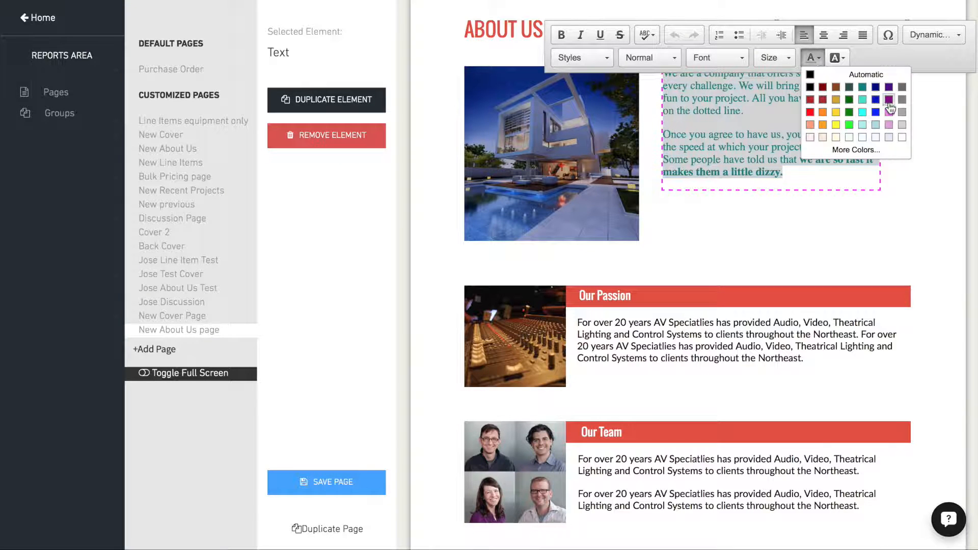
{"action": "left_click", "coordinate": [810, 112]}
{"action": "left_click", "coordinate": [729, 211]}
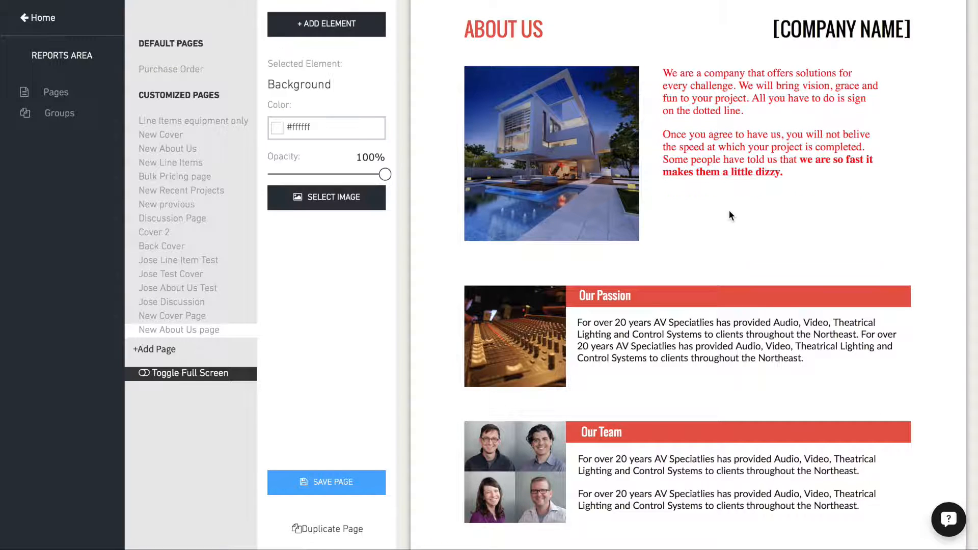
- Upload the home theater photo and use it in place of the mixing console image beside Our Passion
{"action": "left_click", "coordinate": [511, 346]}
{"action": "left_click", "coordinate": [334, 83]}
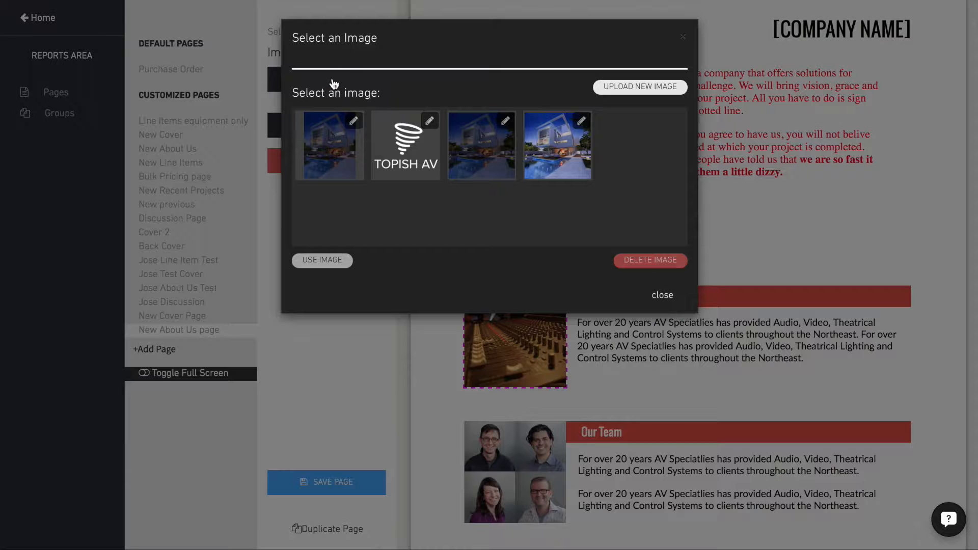
{"action": "left_click", "coordinate": [645, 87]}
{"action": "left_click_drag", "start_coordinate": [882, 513], "coordinate": [335, 127]}
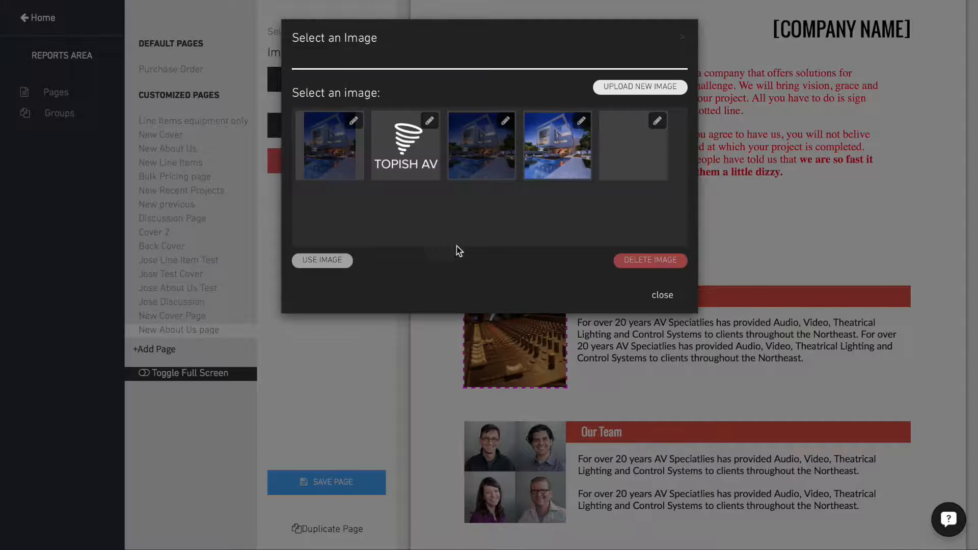
{"action": "left_click", "coordinate": [626, 147]}
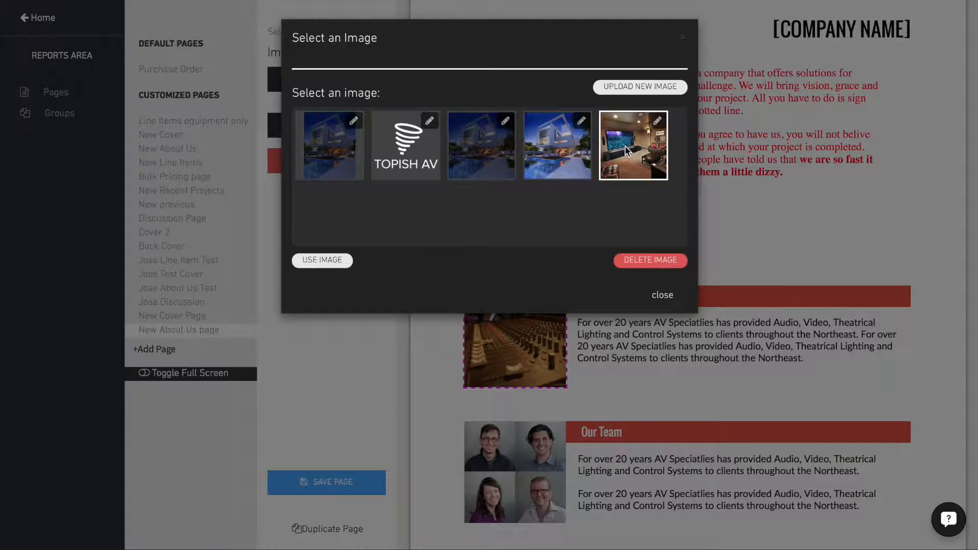
{"action": "left_click", "coordinate": [323, 259]}
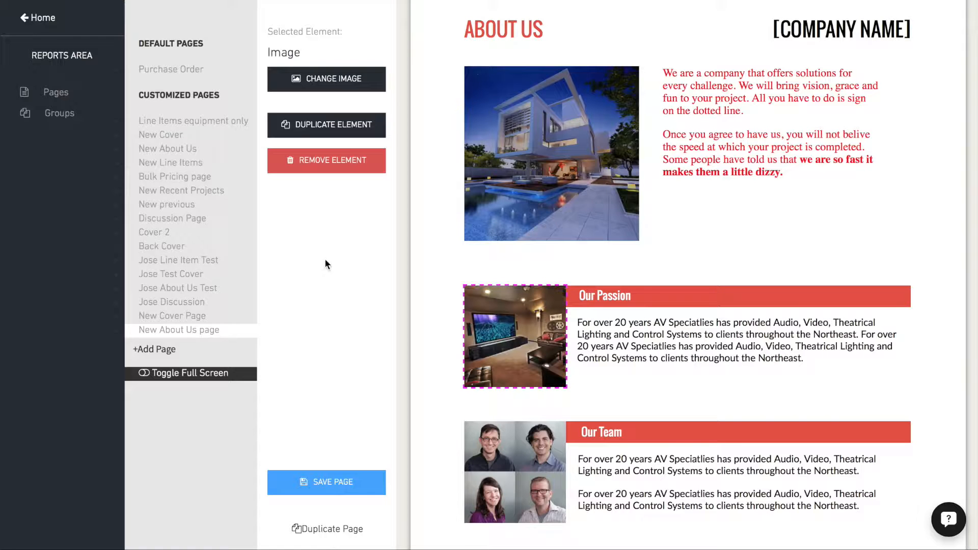
- Remove the four-portrait team image from the Our Team section
{"action": "left_click", "coordinate": [521, 464]}
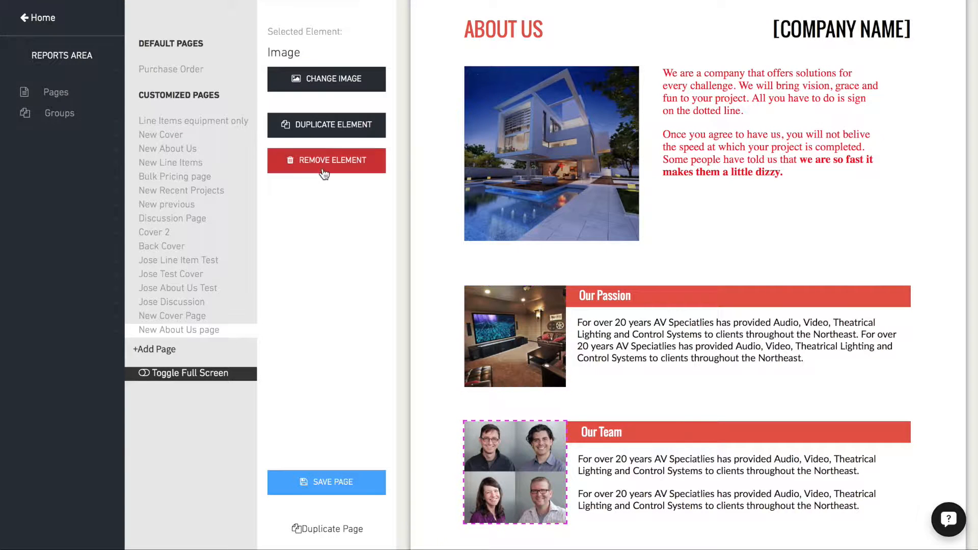
{"action": "left_click", "coordinate": [324, 162]}
{"action": "left_click", "coordinate": [614, 268]}
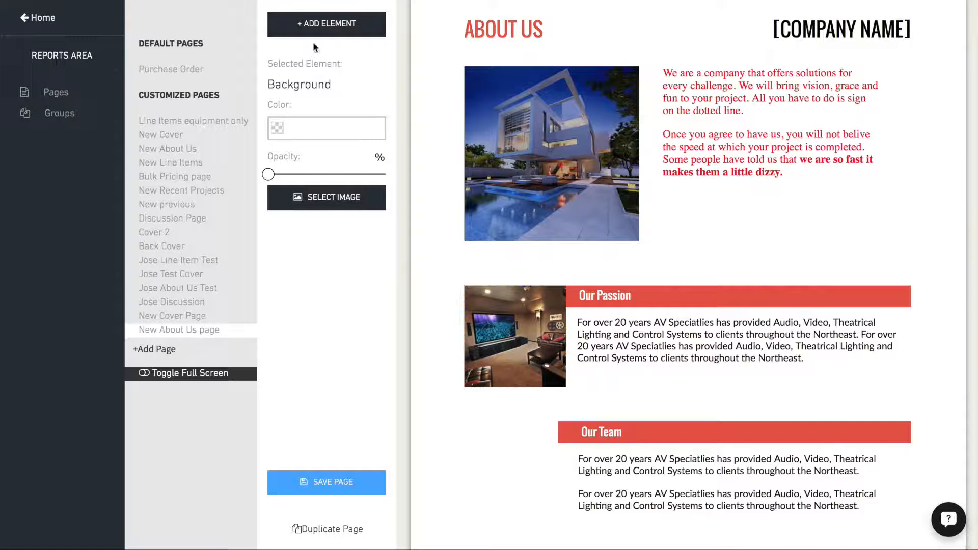
- Upload the six-portrait team image and insert it on the page as a new image element
{"action": "left_click", "coordinate": [320, 32]}
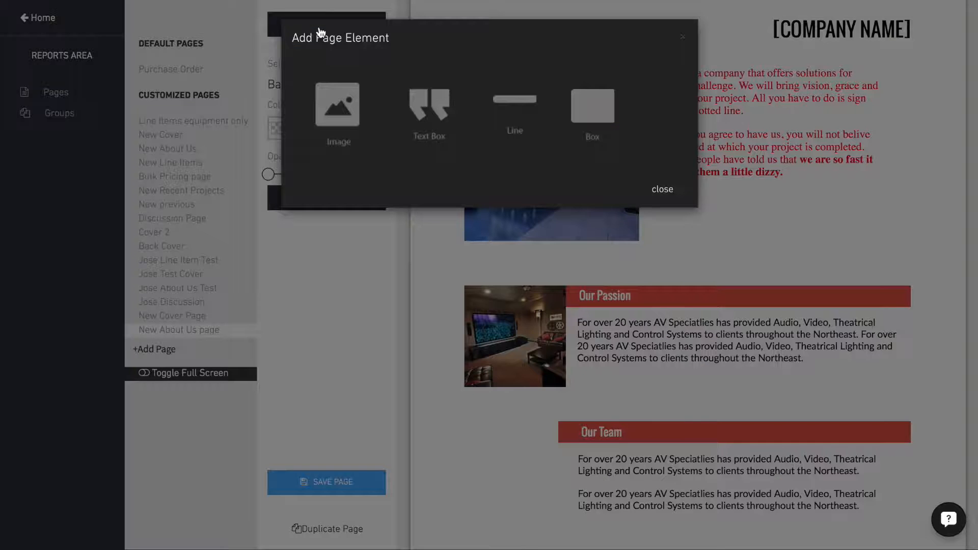
{"action": "left_click", "coordinate": [335, 110]}
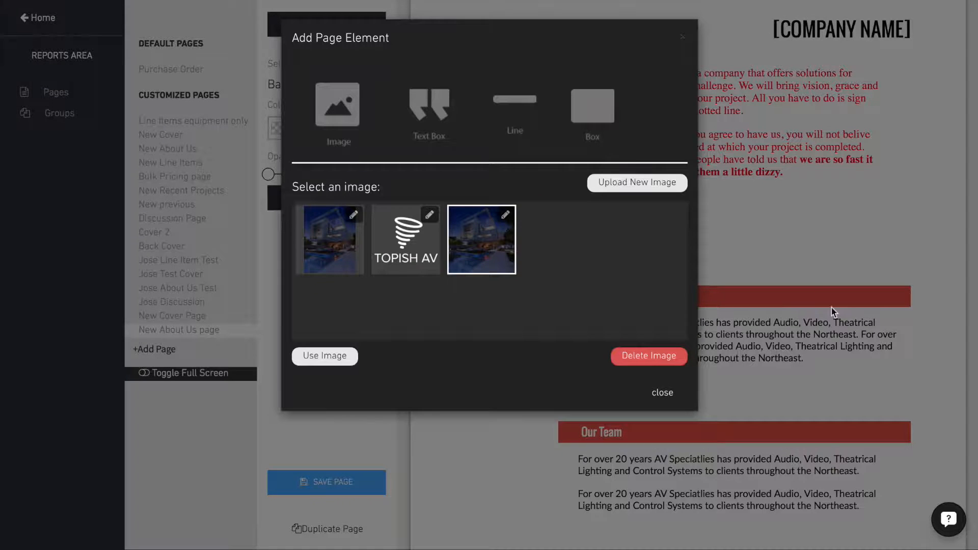
{"action": "left_click", "coordinate": [638, 185]}
{"action": "left_click_drag", "start_coordinate": [802, 425], "coordinate": [341, 234]}
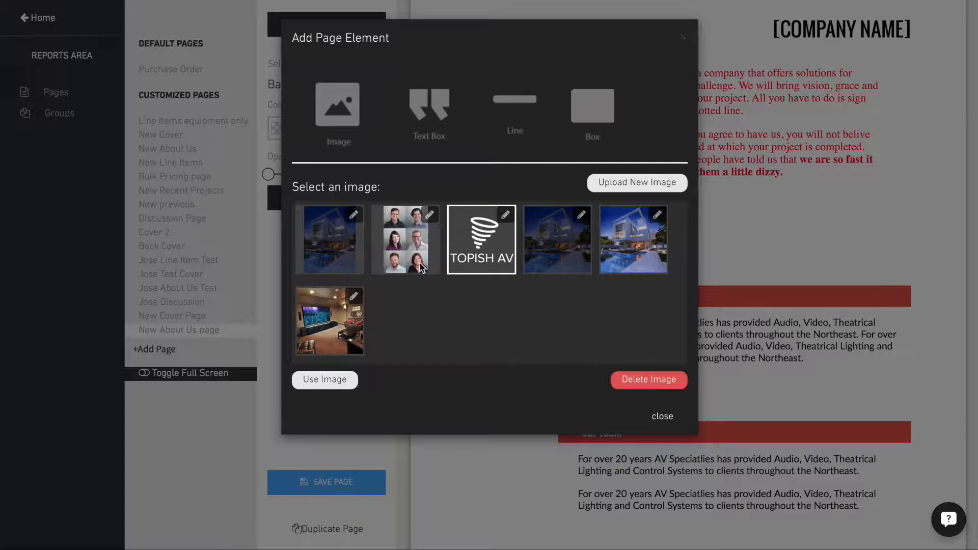
{"action": "left_click", "coordinate": [416, 245]}
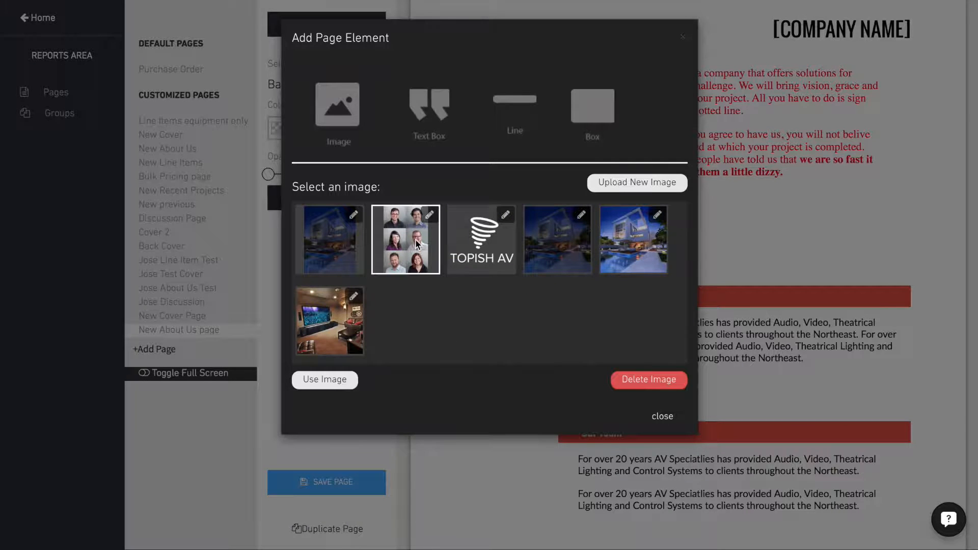
{"action": "left_click", "coordinate": [325, 381]}
- Position the six-portrait image beside the Our Team text, aligned with the red heading bar and the Our Passion photo
{"action": "left_click_drag", "start_coordinate": [456, 77], "coordinate": [507, 505]}
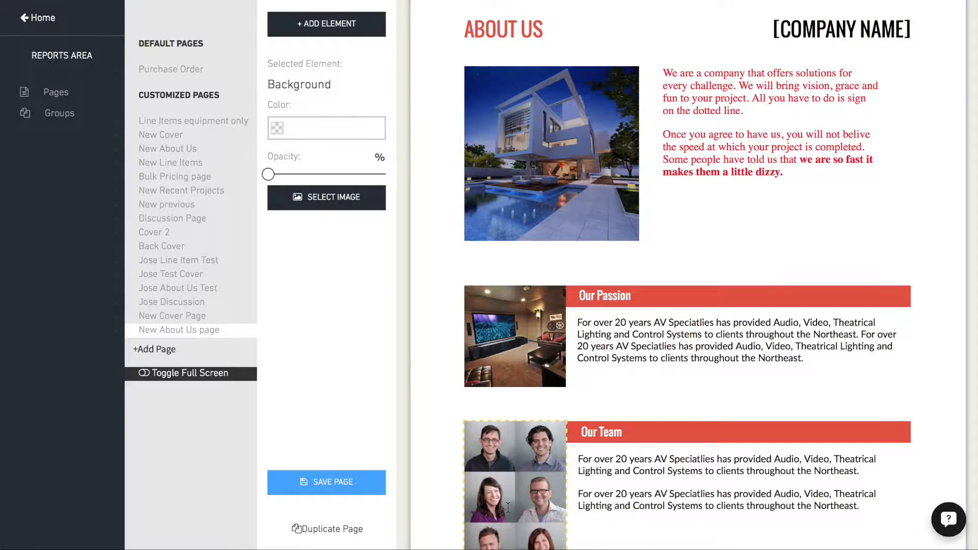
{"action": "left_click", "coordinate": [508, 508]}
{"action": "scroll", "coordinate": [672, 485], "scroll_direction": "down", "scroll_amount": 3}
{"action": "left_click", "coordinate": [662, 471]}
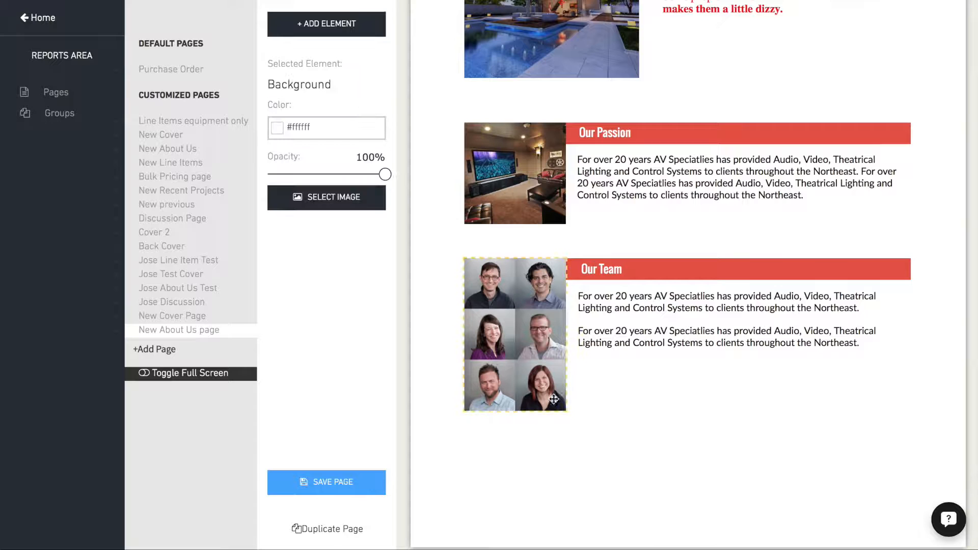
- Crop the six-portrait team image to a square around the lower four portraits and save the edited copy
{"action": "left_click", "coordinate": [489, 322]}
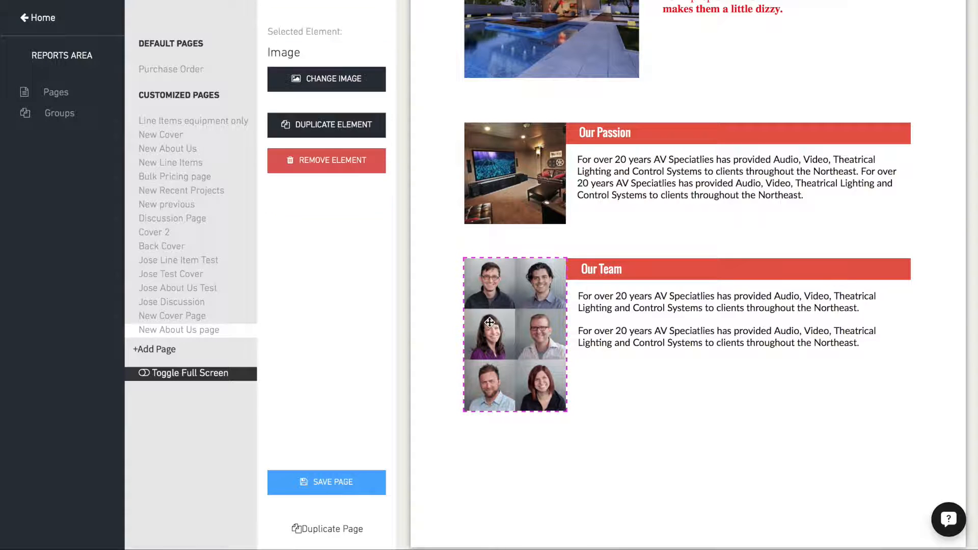
{"action": "left_click", "coordinate": [334, 81]}
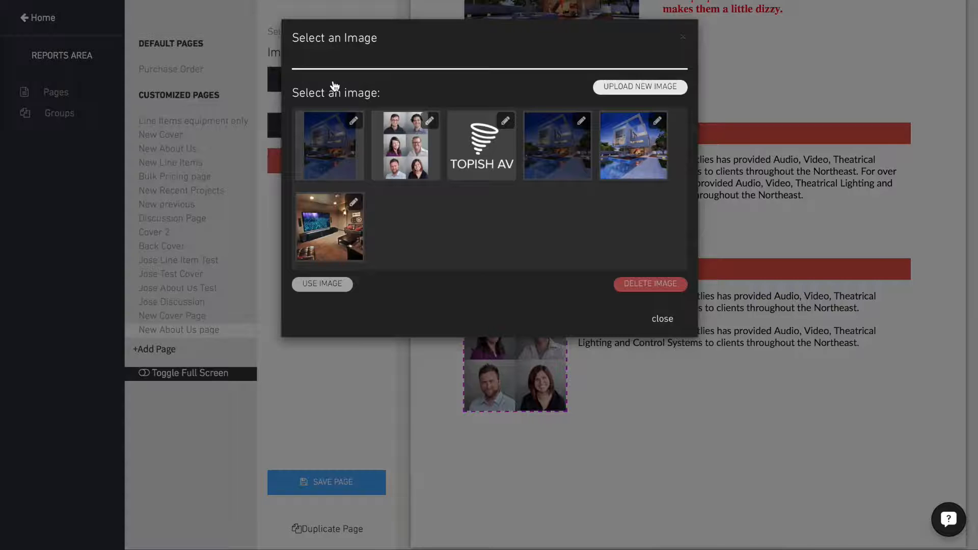
{"action": "left_click", "coordinate": [406, 145]}
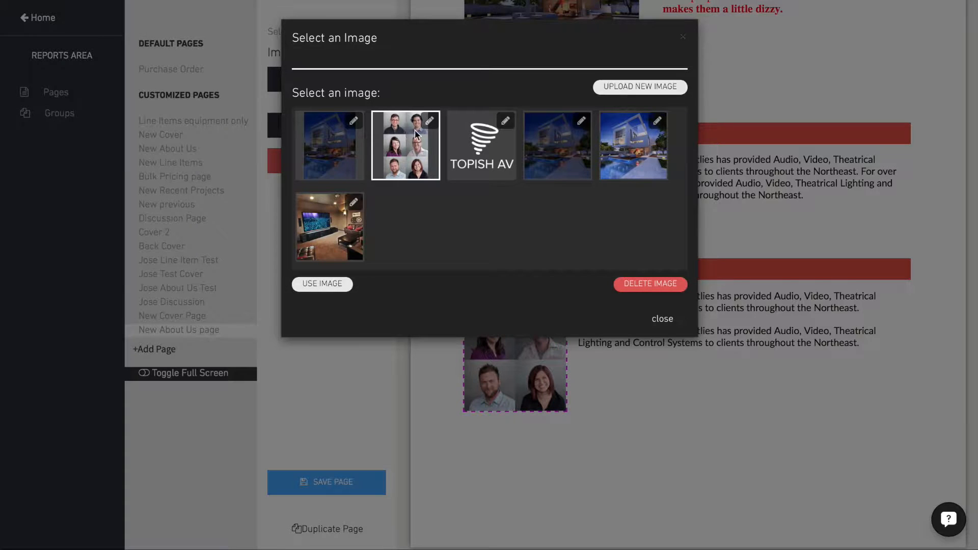
{"action": "left_click", "coordinate": [430, 121]}
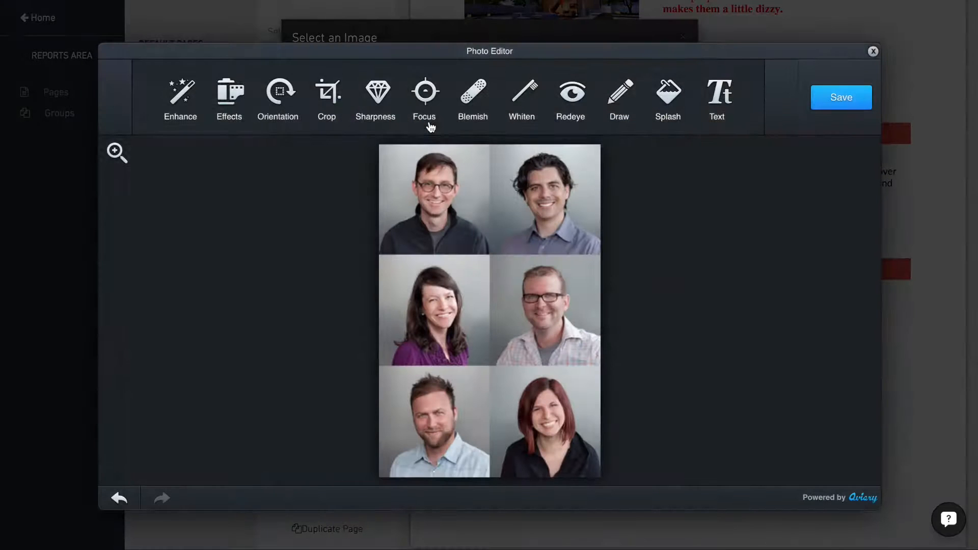
{"action": "left_click", "coordinate": [327, 94]}
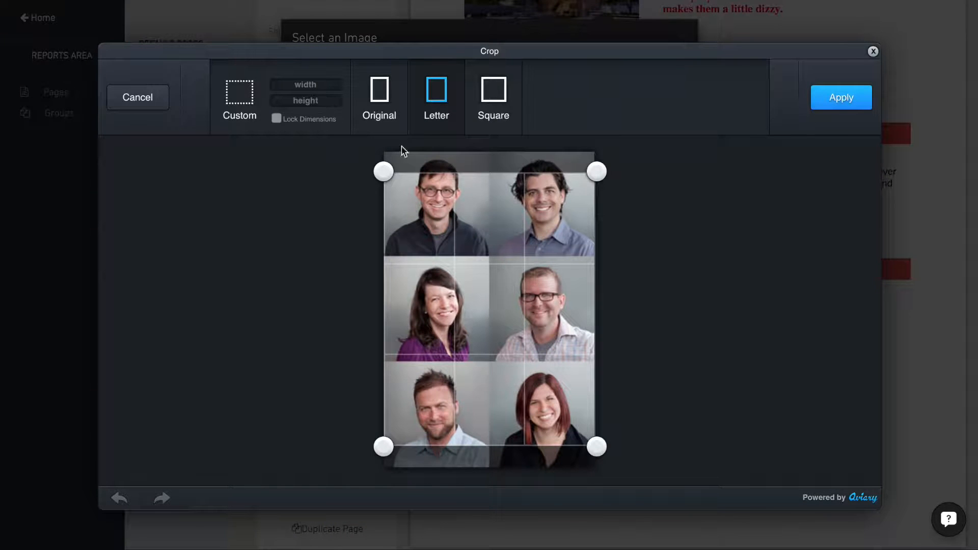
{"action": "left_click", "coordinate": [489, 97]}
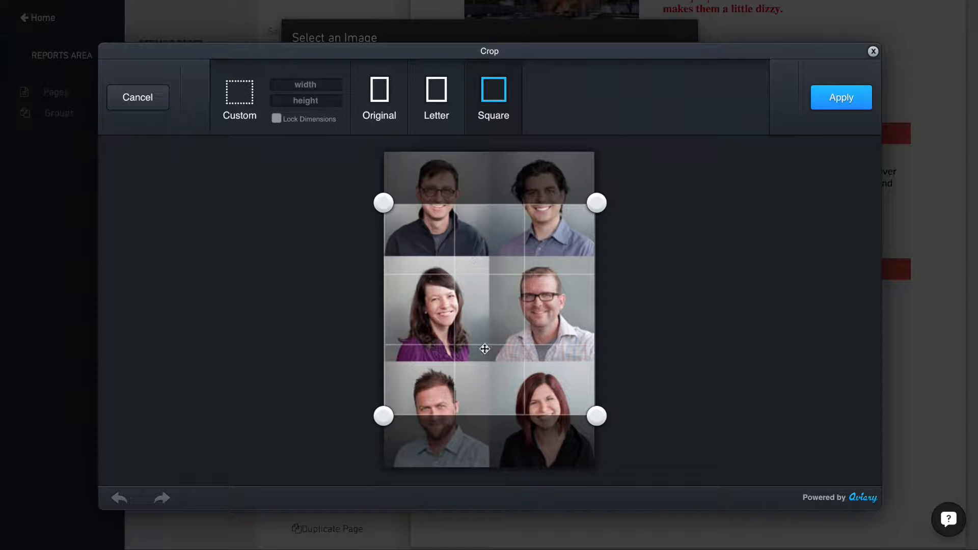
{"action": "left_click_drag", "start_coordinate": [485, 349], "coordinate": [487, 402]}
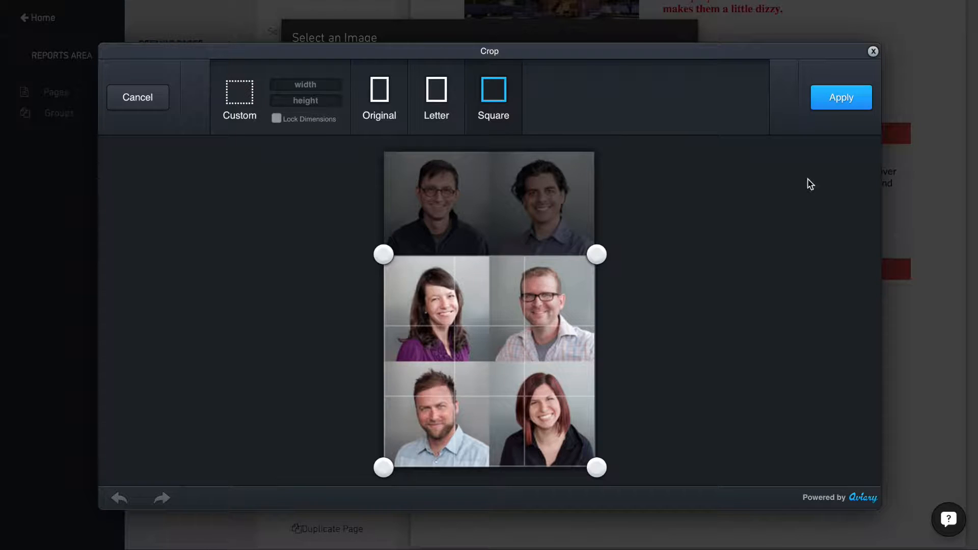
{"action": "left_click", "coordinate": [839, 102]}
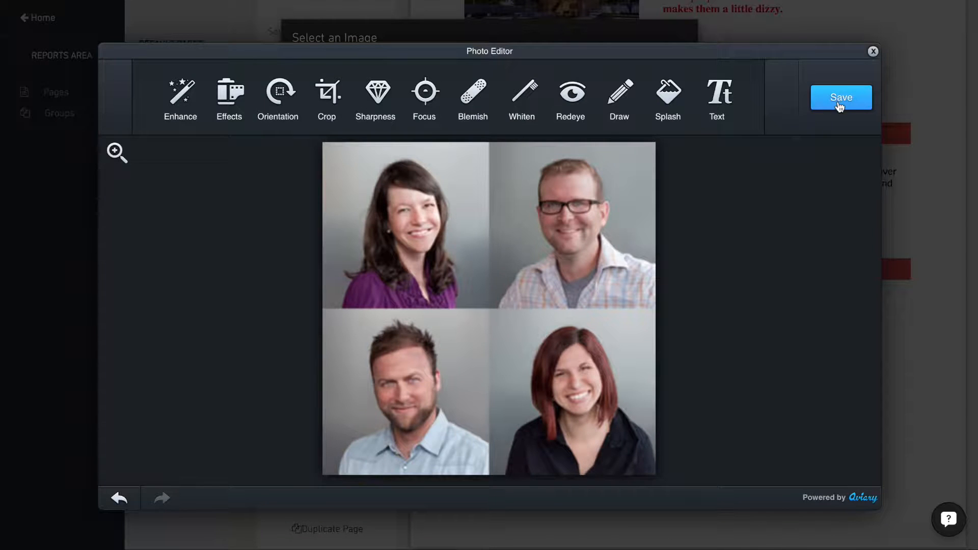
{"action": "left_click", "coordinate": [841, 97]}
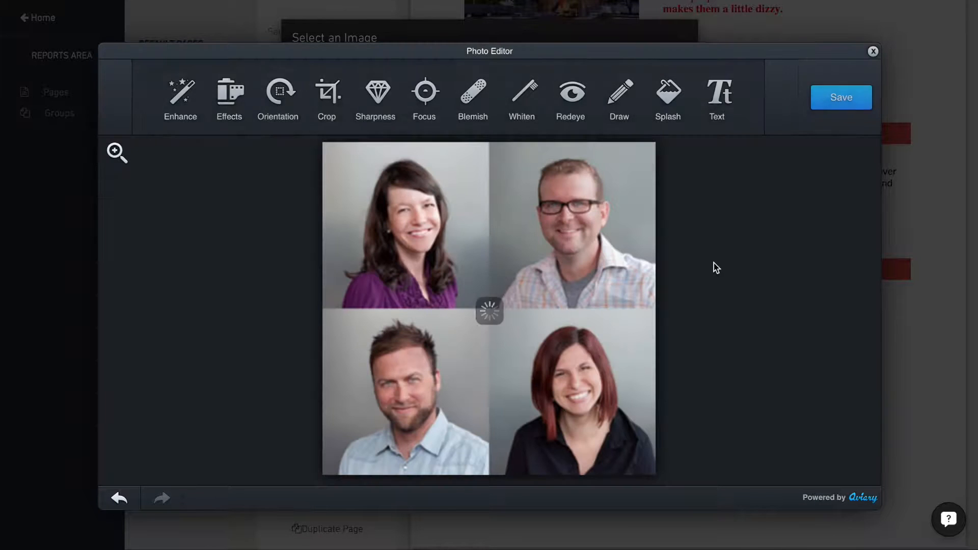
{"action": "left_click", "coordinate": [873, 51]}
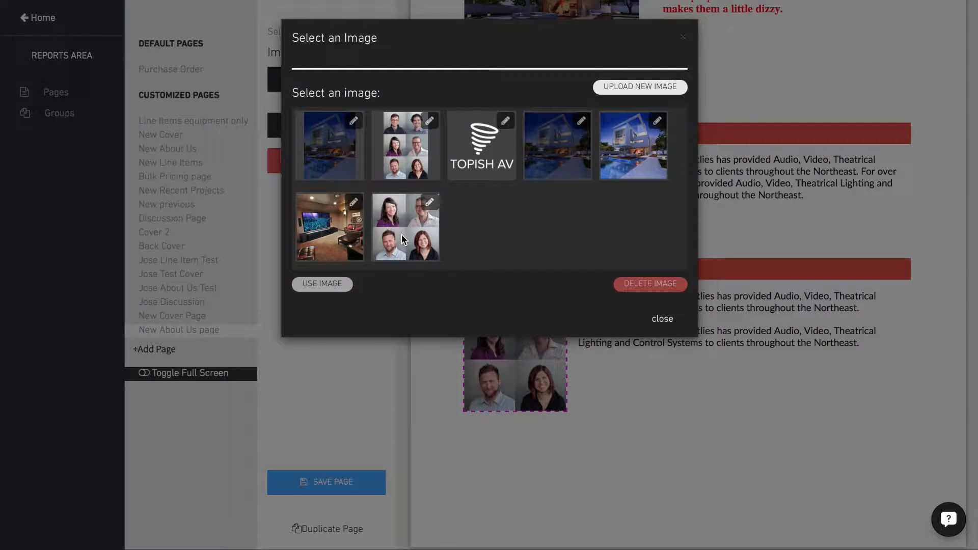
- Use the cropped four-portrait image in place of the six-portrait image beside Our Team
{"action": "left_click", "coordinate": [401, 234]}
{"action": "left_click", "coordinate": [321, 284]}
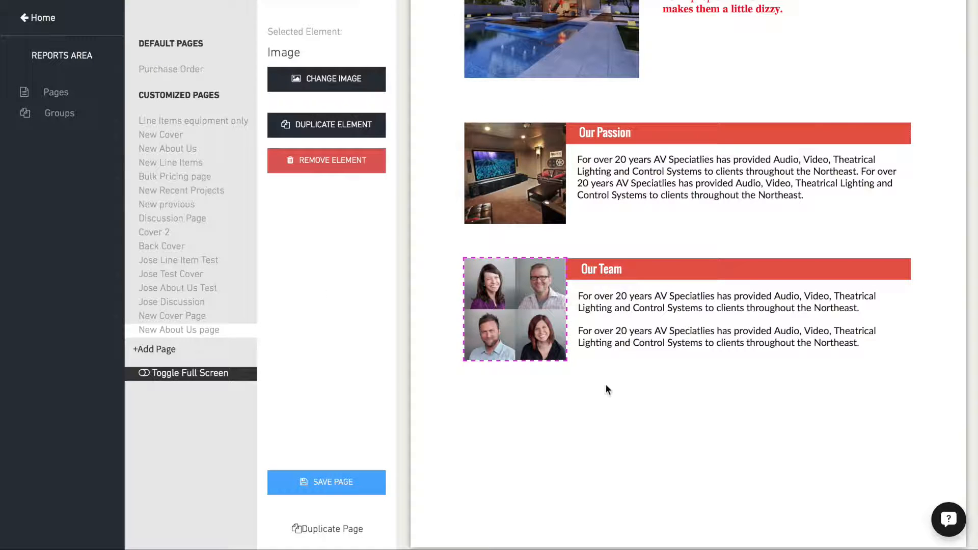
{"action": "left_click", "coordinate": [585, 430]}
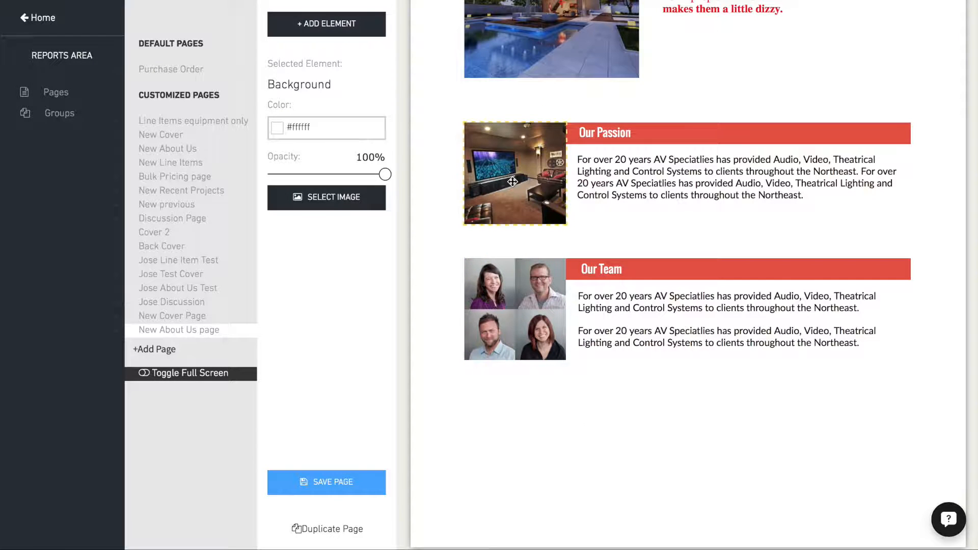
- Try shifting the home theater and team images slightly left, and move both back in line with the house photo
{"action": "left_click_drag", "start_coordinate": [512, 182], "coordinate": [502, 182]}
{"action": "left_click_drag", "start_coordinate": [499, 283], "coordinate": [492, 282]}
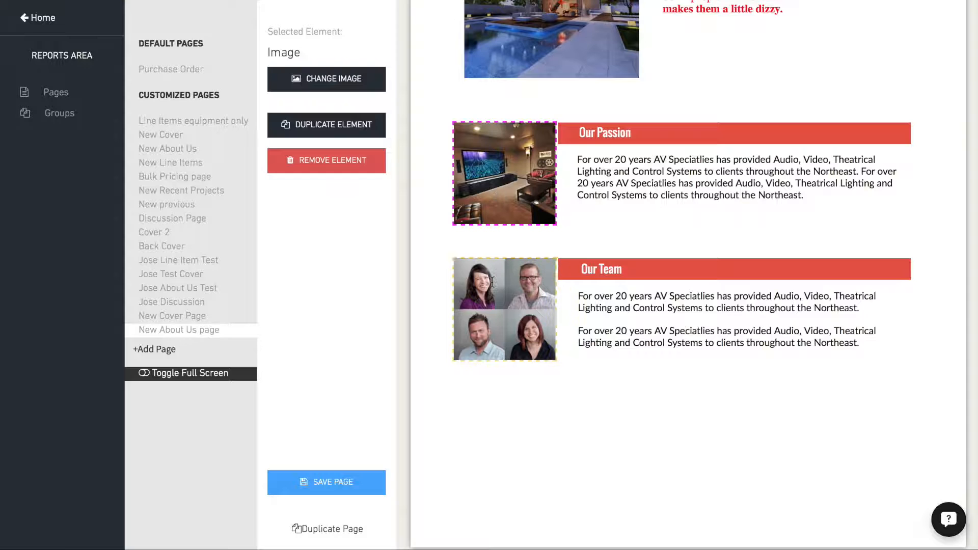
{"action": "left_click_drag", "start_coordinate": [495, 172], "coordinate": [506, 173]}
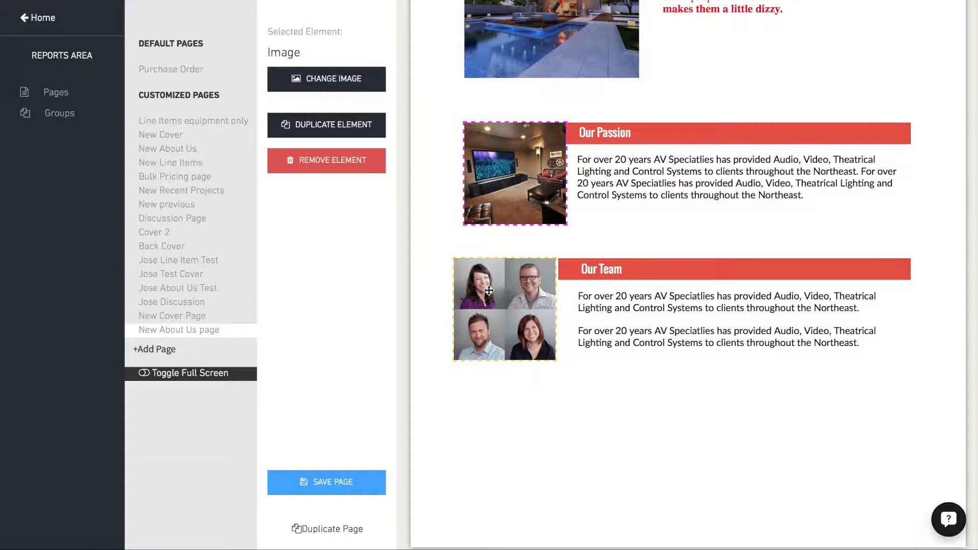
{"action": "left_click_drag", "start_coordinate": [485, 288], "coordinate": [495, 288]}
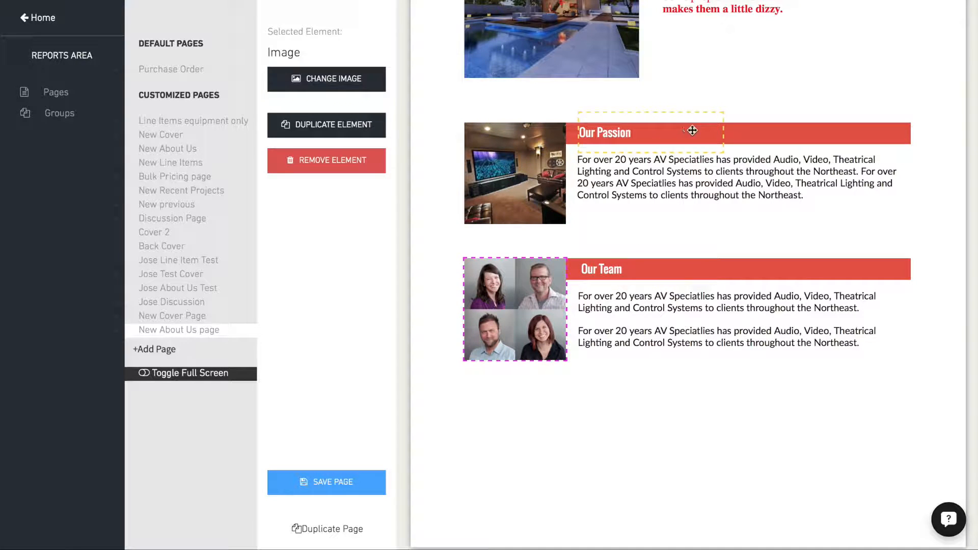
- Recolor the Our Passion and Our Team heading bars blue, #3daae0
{"action": "left_click", "coordinate": [797, 131]}
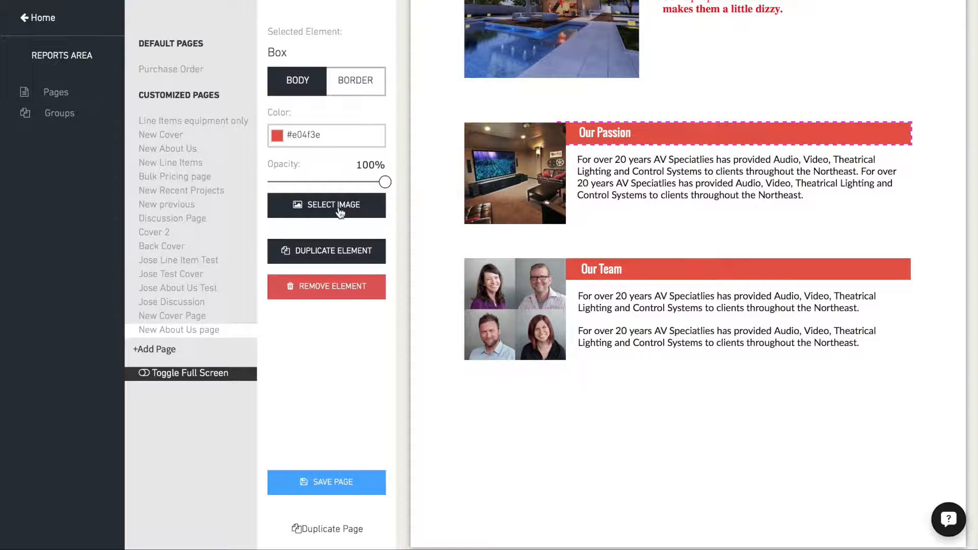
{"action": "left_click", "coordinate": [276, 136]}
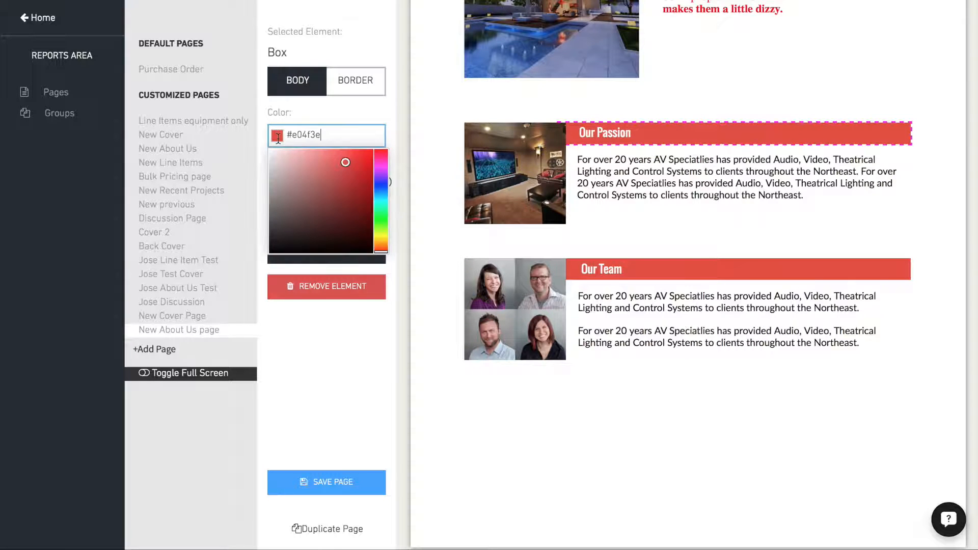
{"action": "left_click_drag", "start_coordinate": [379, 216], "coordinate": [380, 196]}
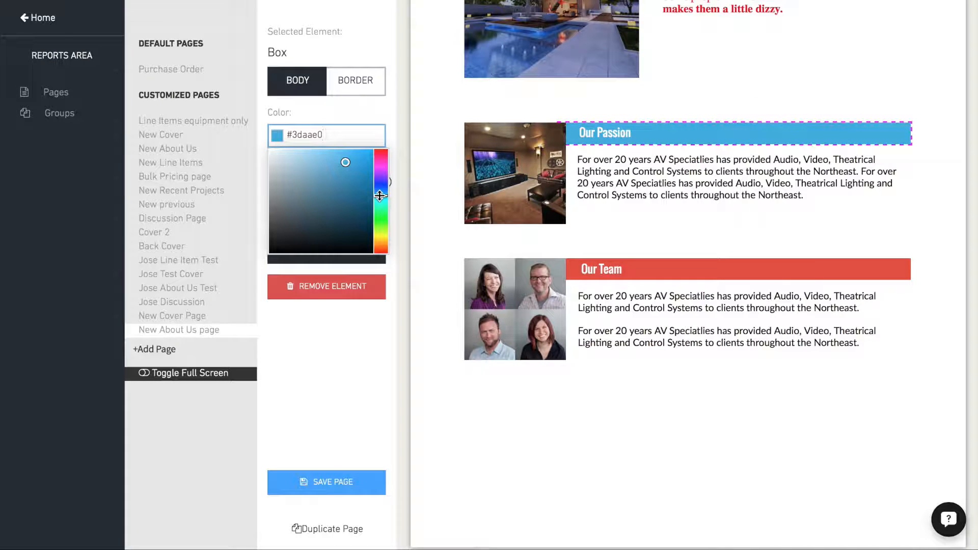
{"action": "left_click_drag", "start_coordinate": [337, 136], "coordinate": [247, 131]}
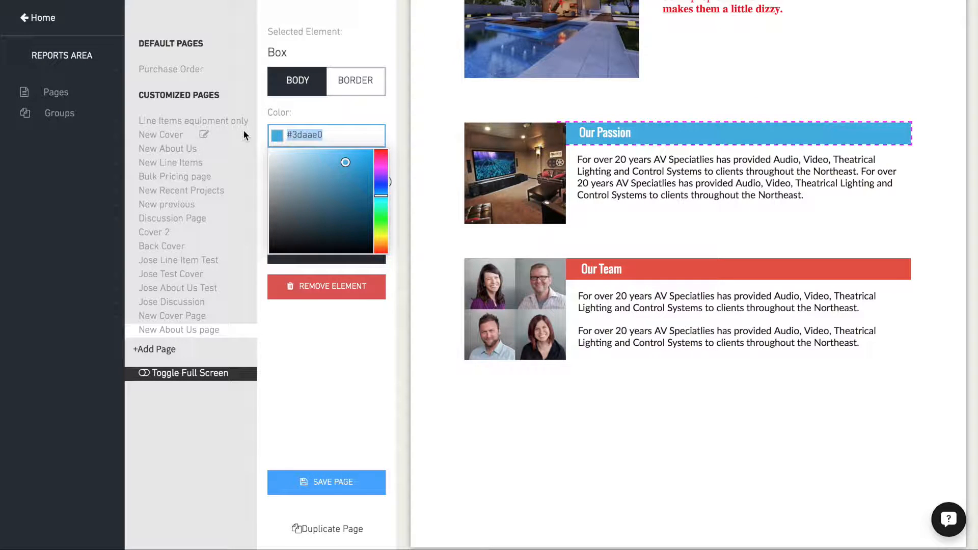
{"action": "left_click", "coordinate": [900, 261]}
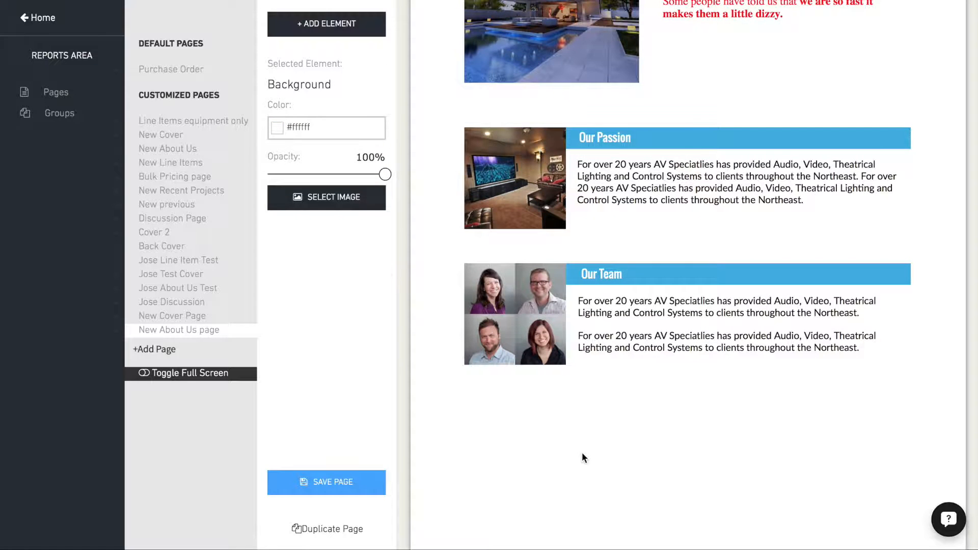
- Add a box element, place it behind the intro text beside the house photo, and widen it to span the text
{"action": "left_click", "coordinate": [327, 24]}
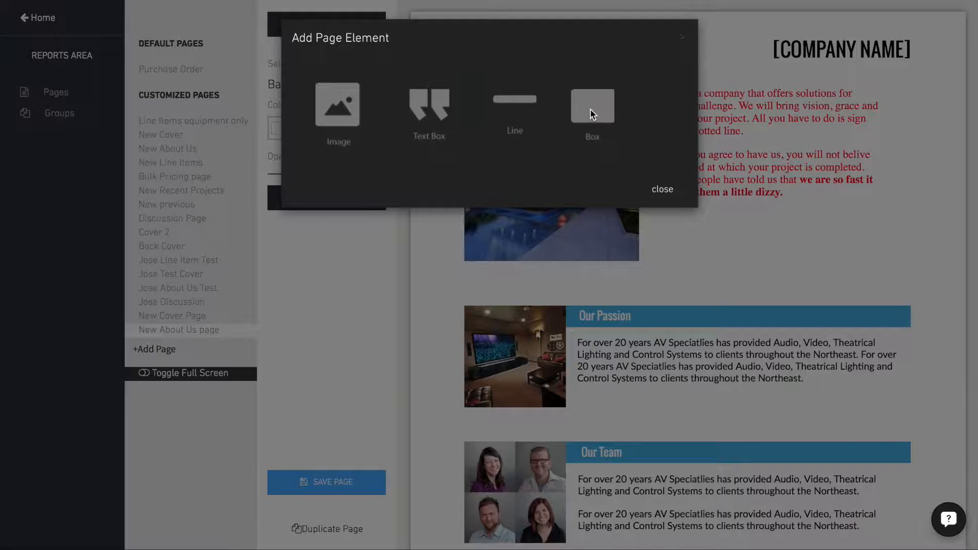
{"action": "left_click", "coordinate": [590, 108]}
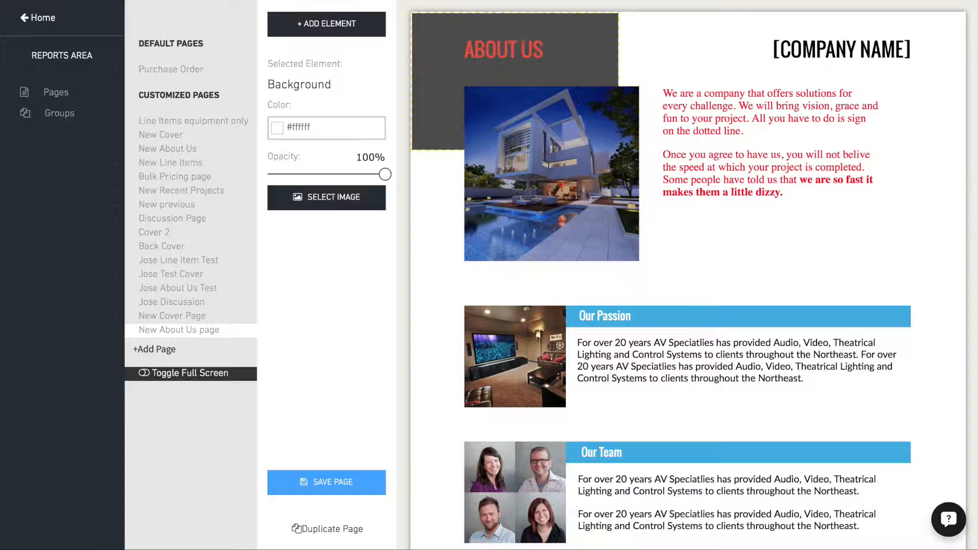
{"action": "left_click_drag", "start_coordinate": [424, 62], "coordinate": [665, 135]}
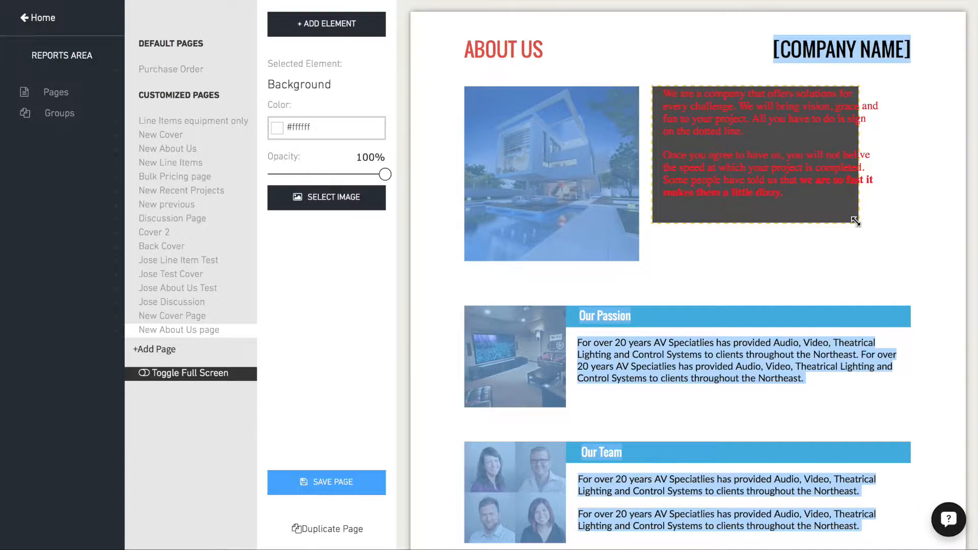
{"action": "left_click_drag", "start_coordinate": [855, 221], "coordinate": [891, 223]}
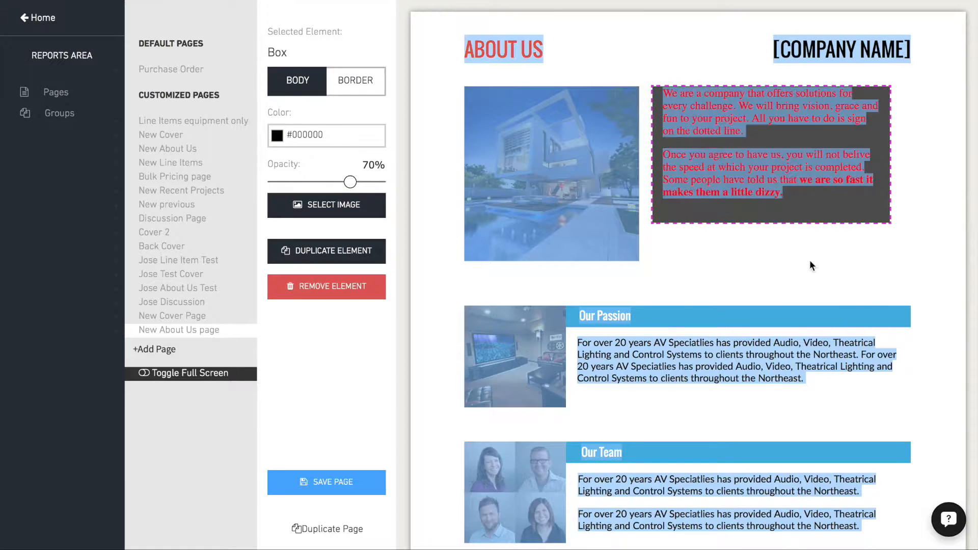
{"action": "left_click", "coordinate": [810, 265]}
- Color the whole intro text white and move it down slightly so it is centered vertically in the dark box
{"action": "left_click", "coordinate": [722, 177]}
{"action": "triple_click", "coordinate": [722, 177]}
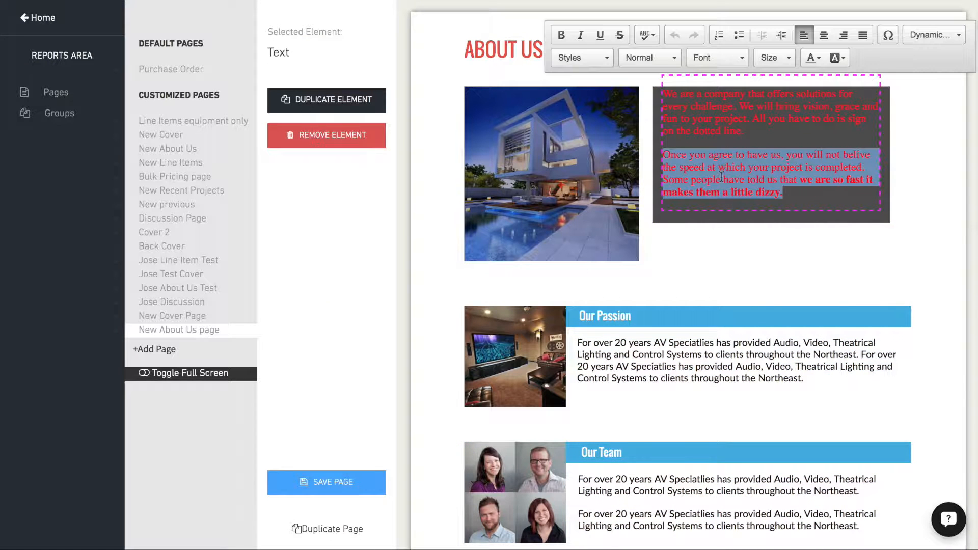
{"action": "key", "text": "ctrl+a"}
{"action": "left_click", "coordinate": [815, 57]}
{"action": "left_click", "coordinate": [900, 129]}
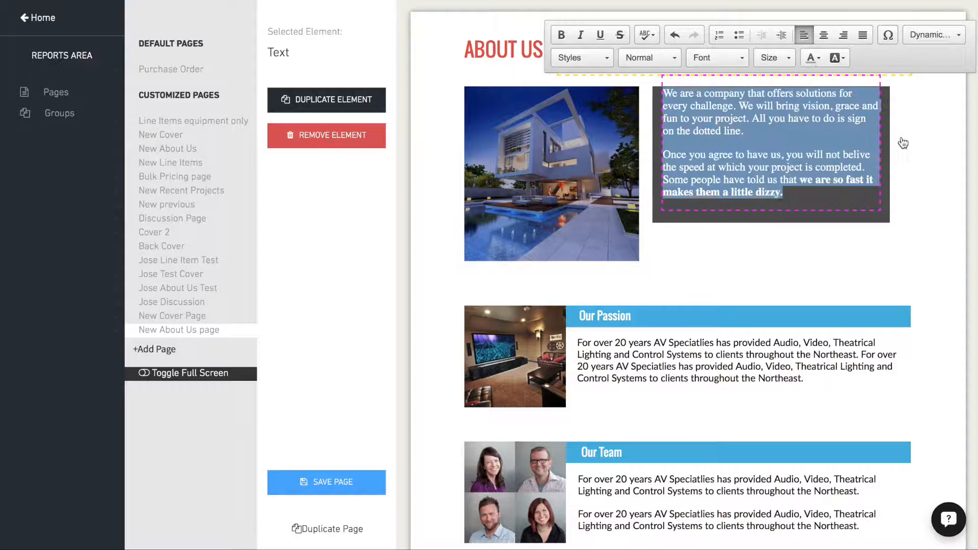
{"action": "left_click", "coordinate": [681, 231]}
{"action": "left_click", "coordinate": [689, 127]}
{"action": "left_click", "coordinate": [424, 130]}
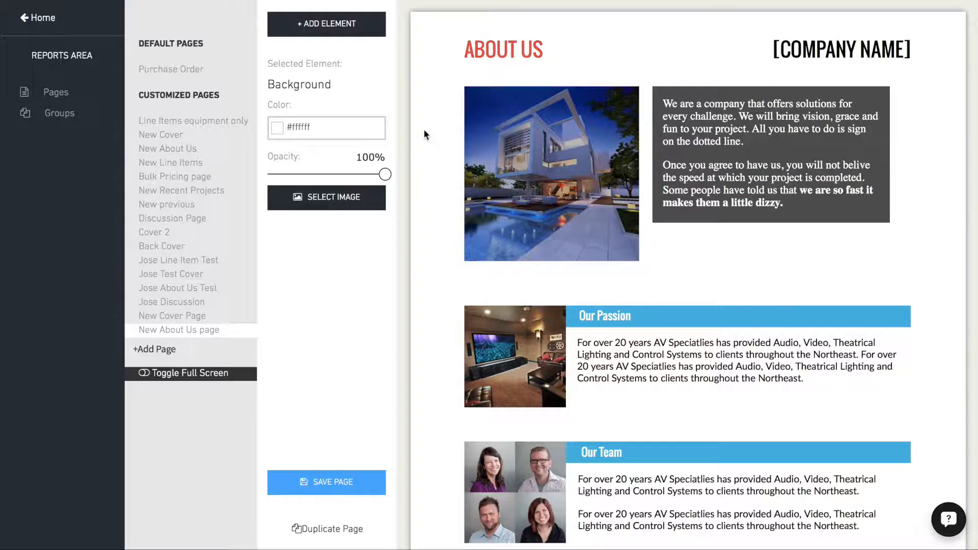
- Set the page background color to light gray, #dbdbdb
{"action": "left_click", "coordinate": [278, 128]}
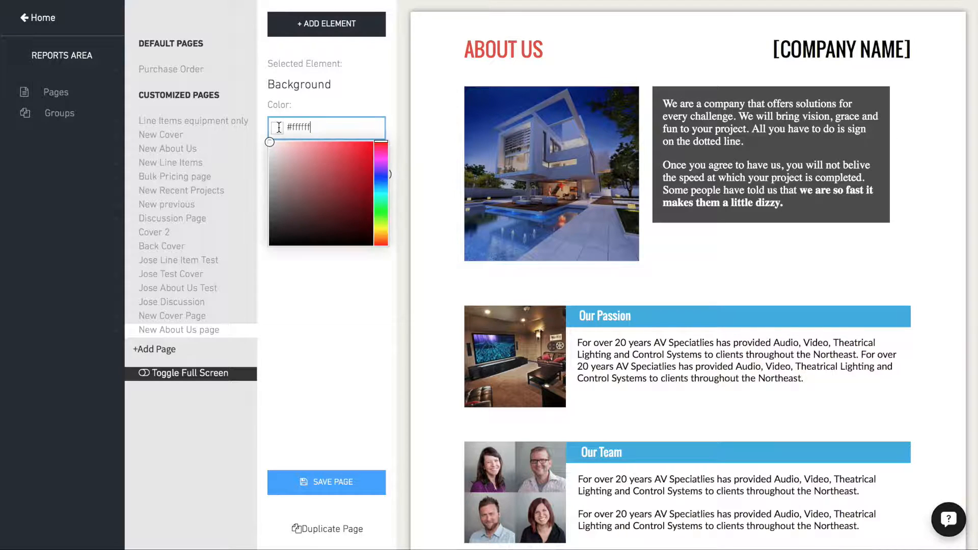
{"action": "left_click", "coordinate": [381, 193]}
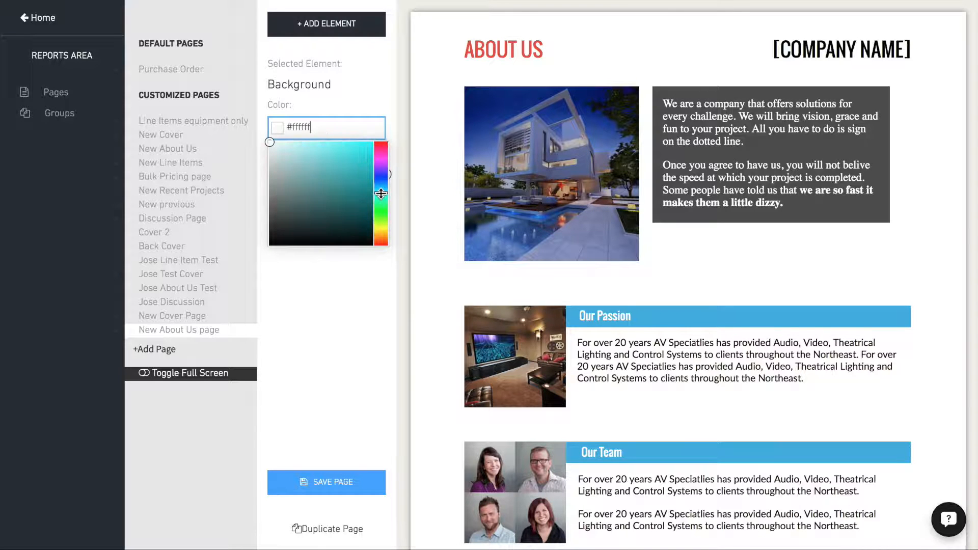
{"action": "left_click_drag", "start_coordinate": [274, 170], "coordinate": [269, 156]}
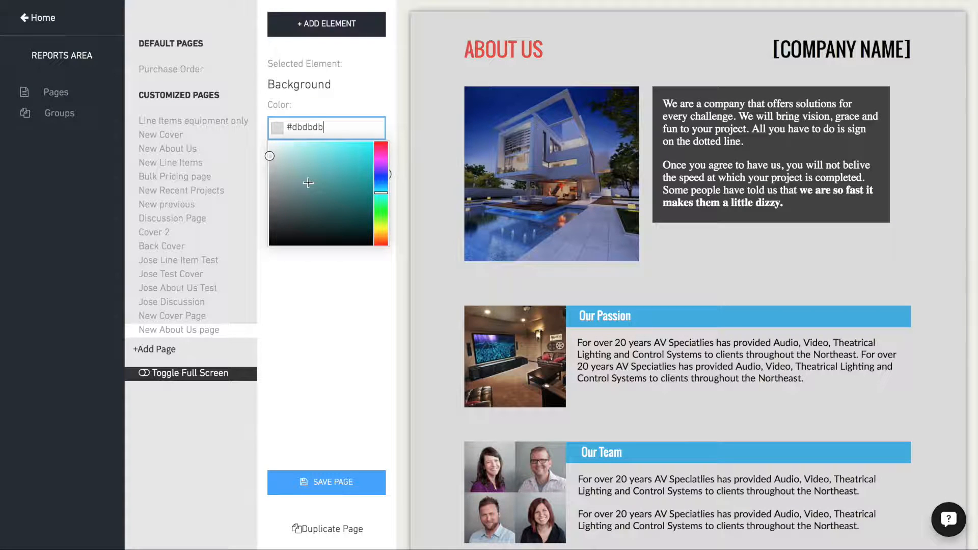
- Color the [COMPANY NAME] header text red and replace it with the Today's Date dynamic field
{"action": "triple_click", "coordinate": [829, 47]}
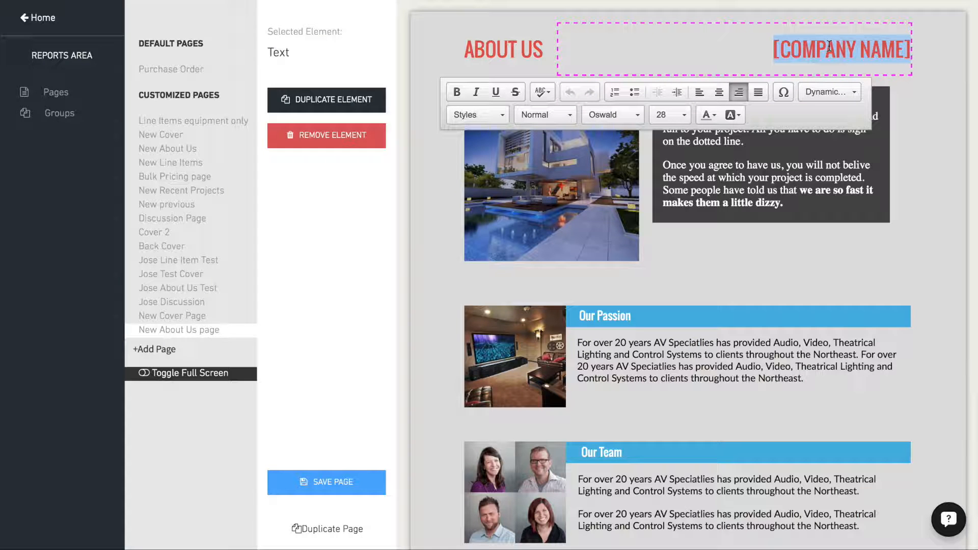
{"action": "left_click", "coordinate": [824, 93]}
{"action": "scroll", "coordinate": [826, 129], "scroll_direction": "up", "scroll_amount": 1}
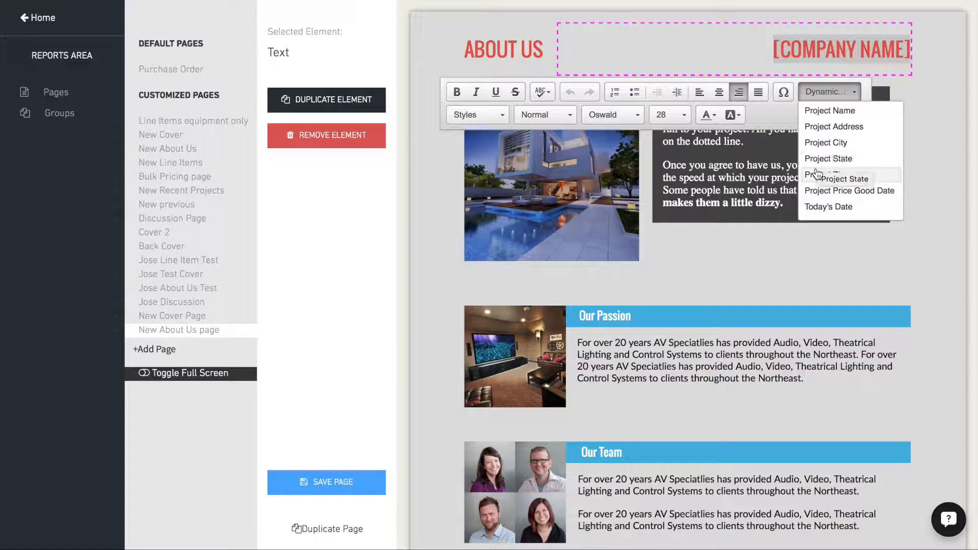
{"action": "left_click", "coordinate": [835, 208]}
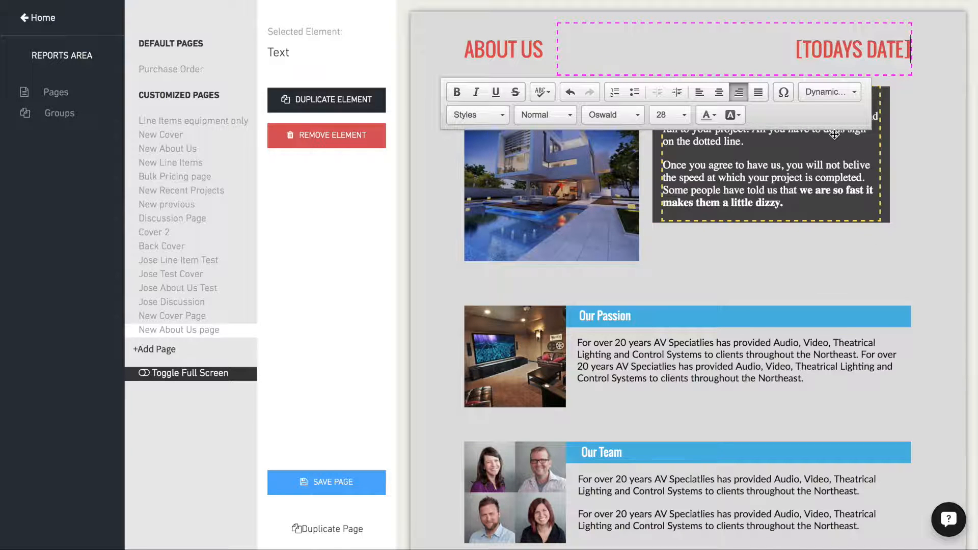
{"action": "left_click_drag", "start_coordinate": [792, 51], "coordinate": [924, 55]}
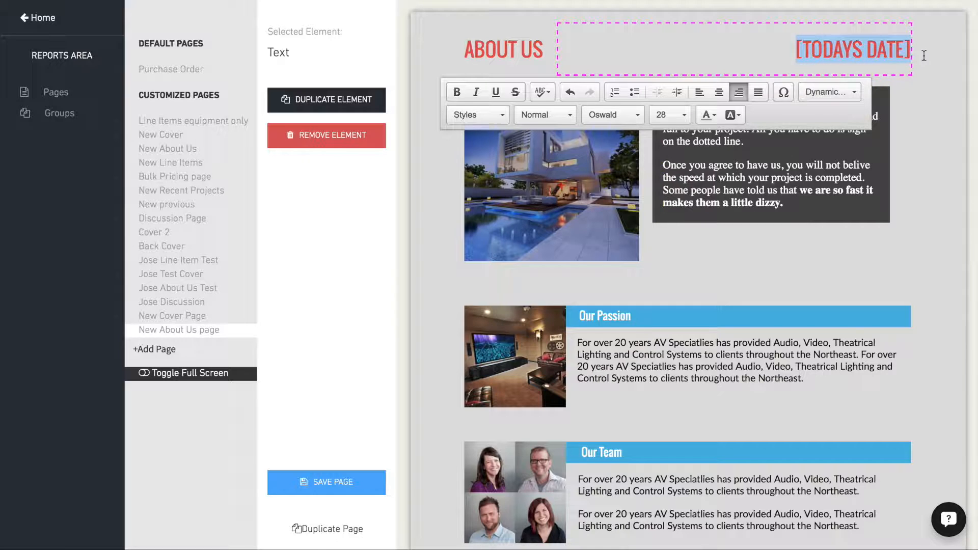
{"action": "left_click", "coordinate": [794, 51]}
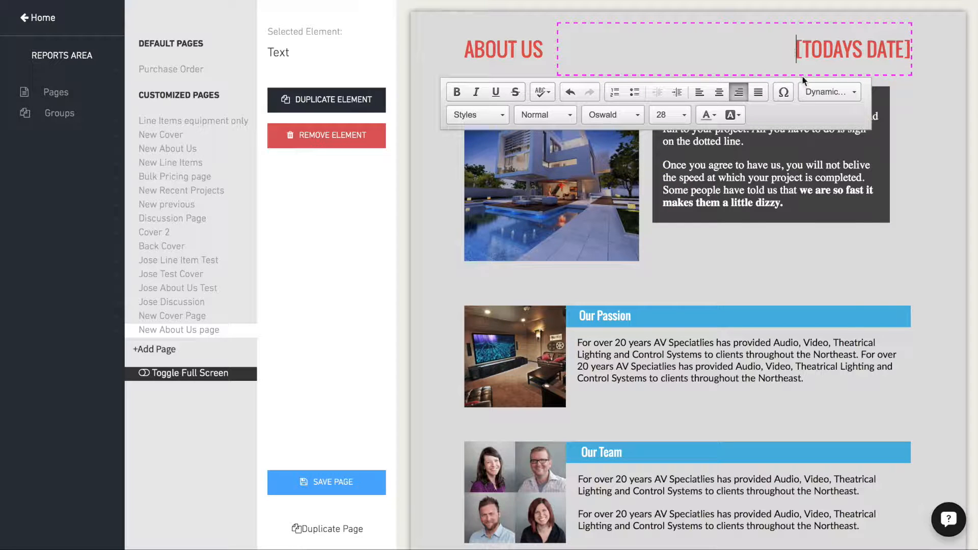
- Insert the Company Name dynamic field followed by a comma before the date field in the page header
{"action": "left_click", "coordinate": [814, 92]}
{"action": "scroll", "coordinate": [821, 148], "scroll_direction": "down", "scroll_amount": 5}
{"action": "left_click", "coordinate": [819, 146]}
{"action": "type", "text": ","}
{"action": "left_click", "coordinate": [834, 273]}
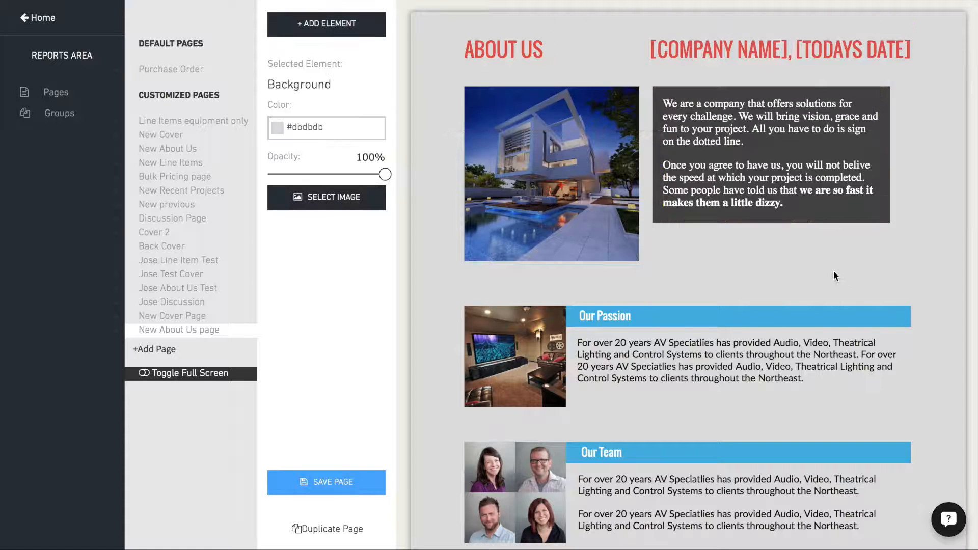
- Replace the first "AV Speciatlies" in the Our Passion paragraph with the Company Name dynamic field
{"action": "scroll", "coordinate": [833, 271], "scroll_direction": "down", "scroll_amount": 3}
{"action": "double_click", "coordinate": [711, 216]}
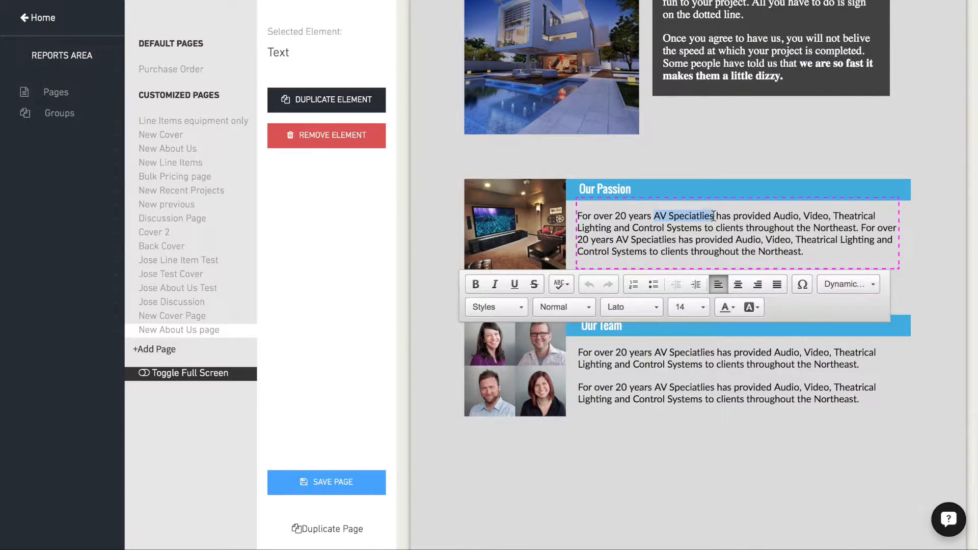
{"action": "key", "text": "BackSpace"}
{"action": "left_click", "coordinate": [846, 284]}
{"action": "scroll", "coordinate": [836, 380], "scroll_direction": "down", "scroll_amount": 5}
{"action": "scroll", "coordinate": [851, 388], "scroll_direction": "down", "scroll_amount": 3}
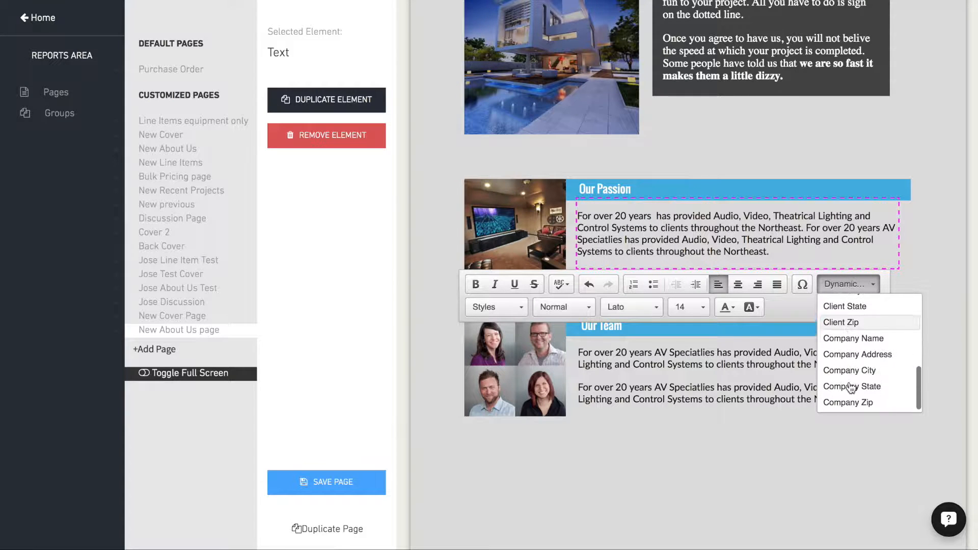
{"action": "left_click", "coordinate": [843, 340]}
{"action": "left_click", "coordinate": [762, 464]}
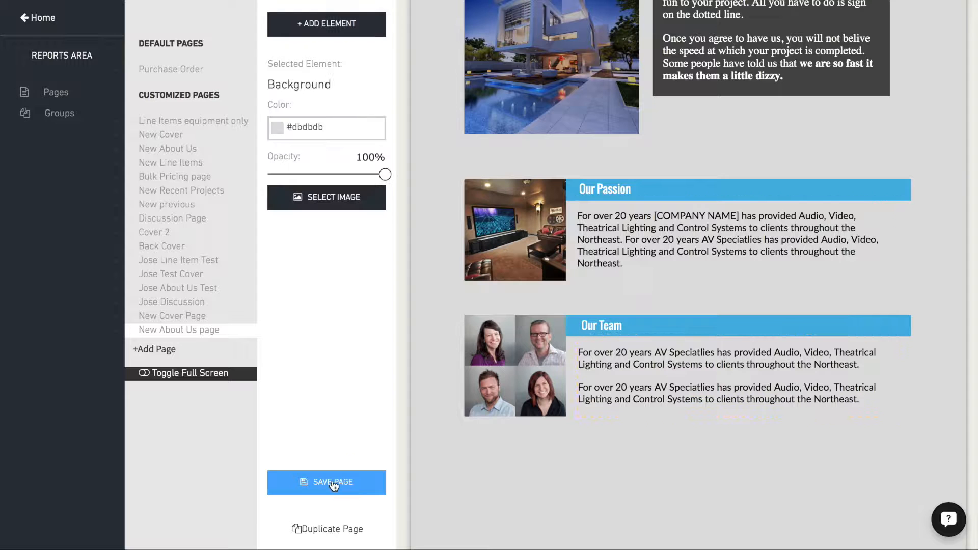
- Add a Line Item report page from the San Francisco - Line Items template and name it "New Line Item"
{"action": "left_click", "coordinate": [148, 351]}
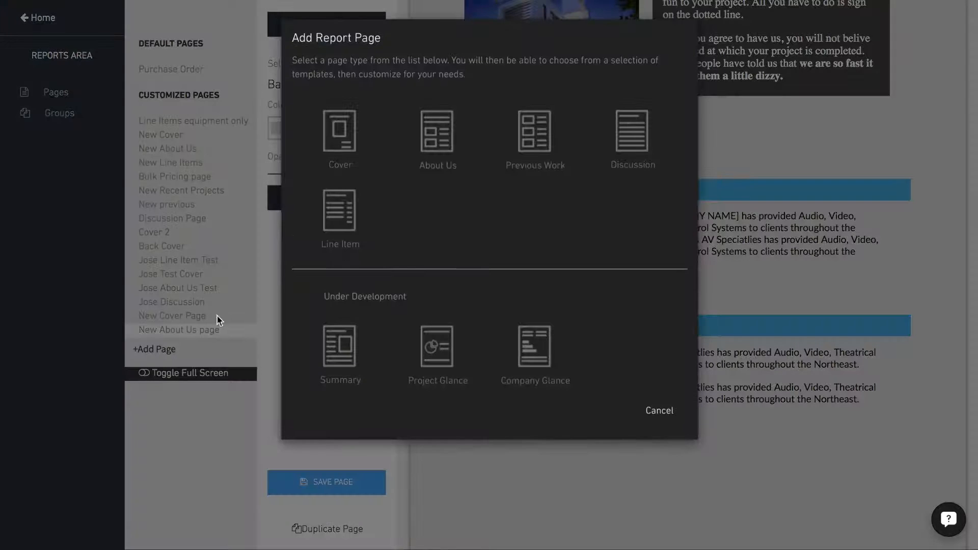
{"action": "left_click", "coordinate": [341, 212]}
{"action": "left_click", "coordinate": [556, 483]}
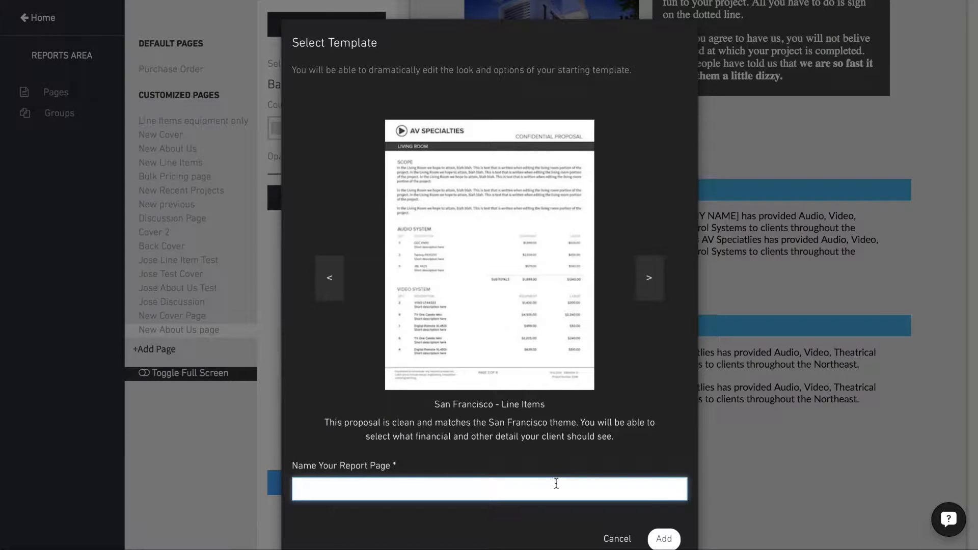
{"action": "type", "text": "New Line IOt"}
{"action": "key", "text": "BackSpace"}
{"action": "key", "text": "BackSpace"}
{"action": "type", "text": "tem"}
{"action": "key", "text": "BackSpace"}
{"action": "left_click", "coordinate": [518, 519]}
{"action": "left_click", "coordinate": [665, 539]}
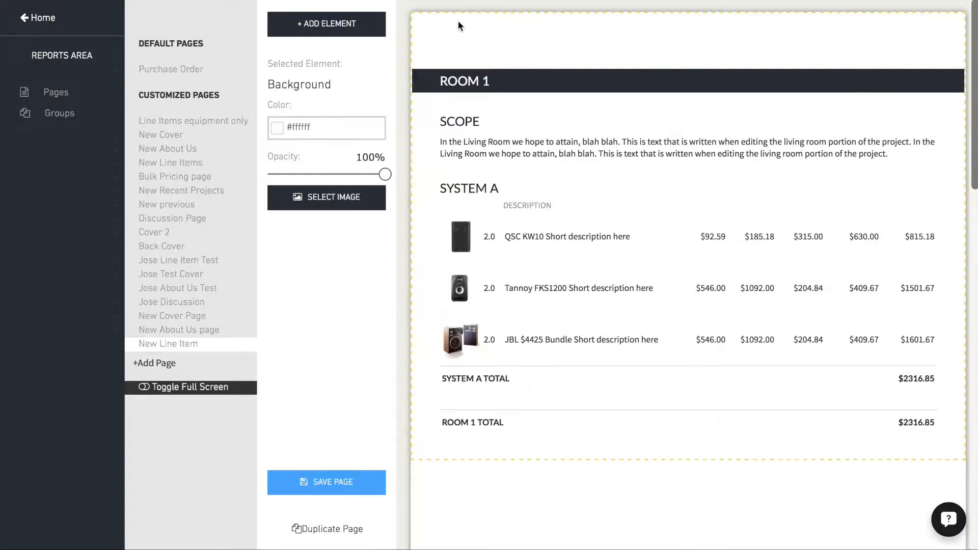
- Upload the logo image topish-wide-grey.png and add it to the page as an image element
{"action": "left_click", "coordinate": [338, 24]}
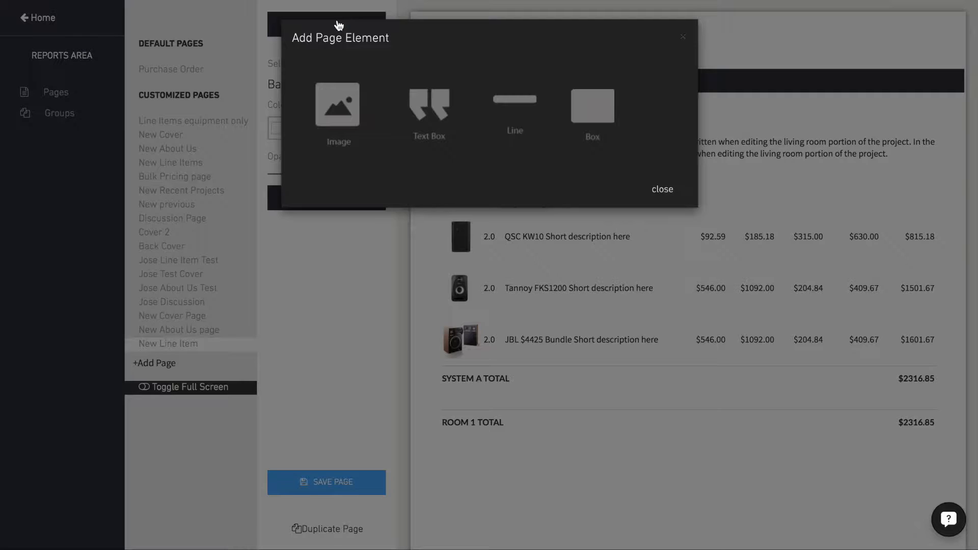
{"action": "left_click", "coordinate": [339, 107]}
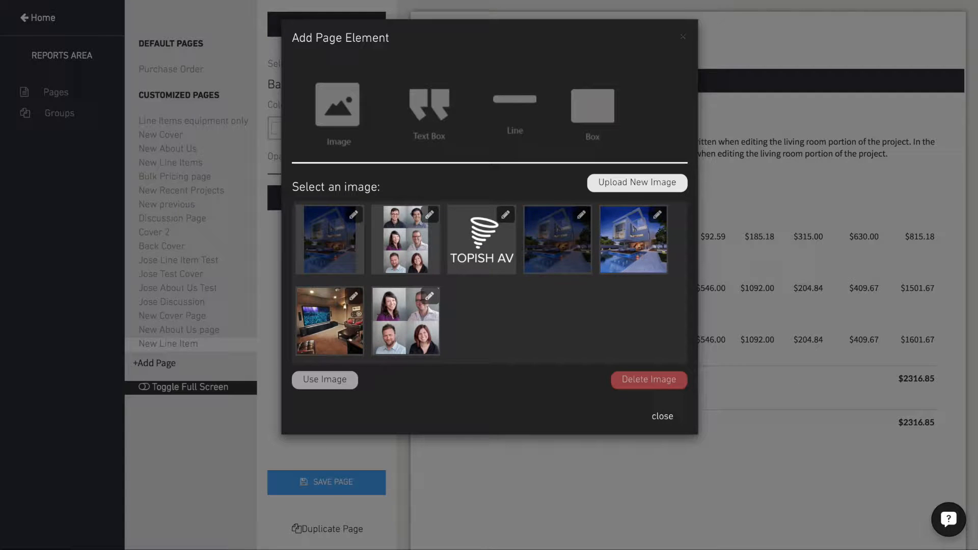
{"action": "left_click", "coordinate": [624, 182]}
{"action": "left_click_drag", "start_coordinate": [776, 330], "coordinate": [335, 222]}
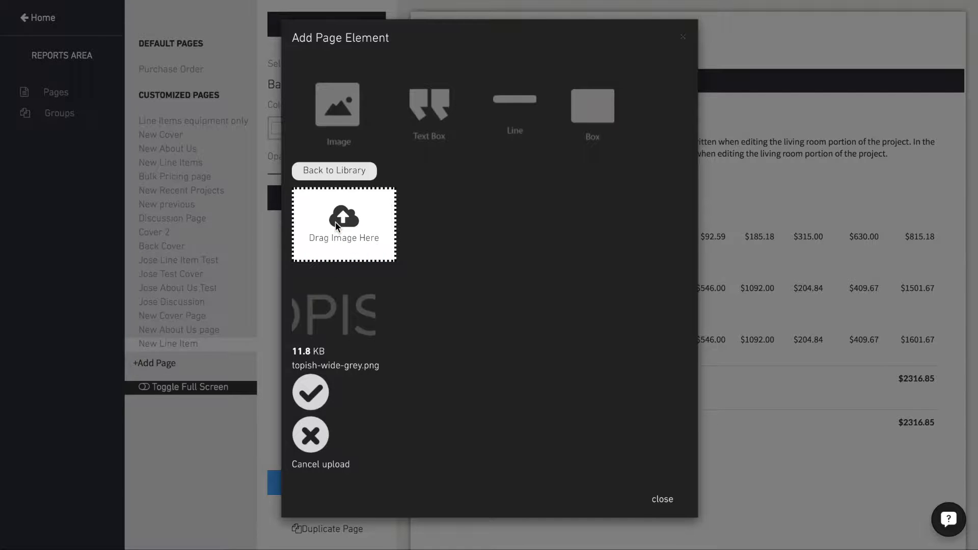
{"action": "left_click", "coordinate": [500, 234]}
{"action": "left_click", "coordinate": [329, 386]}
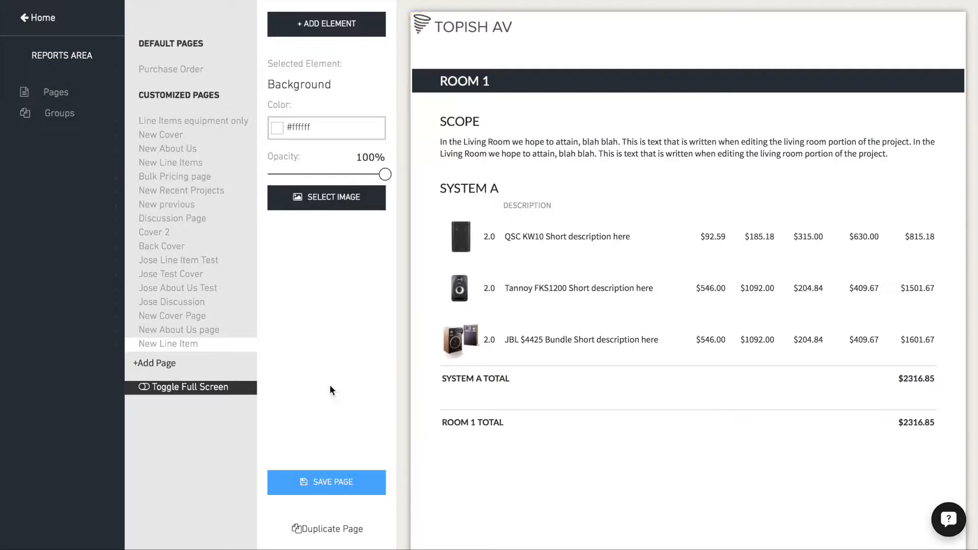
- Enlarge the Topish AV logo slightly and move it inward above the ROOM 1 bar, aligned with the room title
{"action": "left_click", "coordinate": [449, 28]}
{"action": "left_click_drag", "start_coordinate": [516, 36], "coordinate": [543, 44]}
{"action": "left_click_drag", "start_coordinate": [479, 33], "coordinate": [511, 43]}
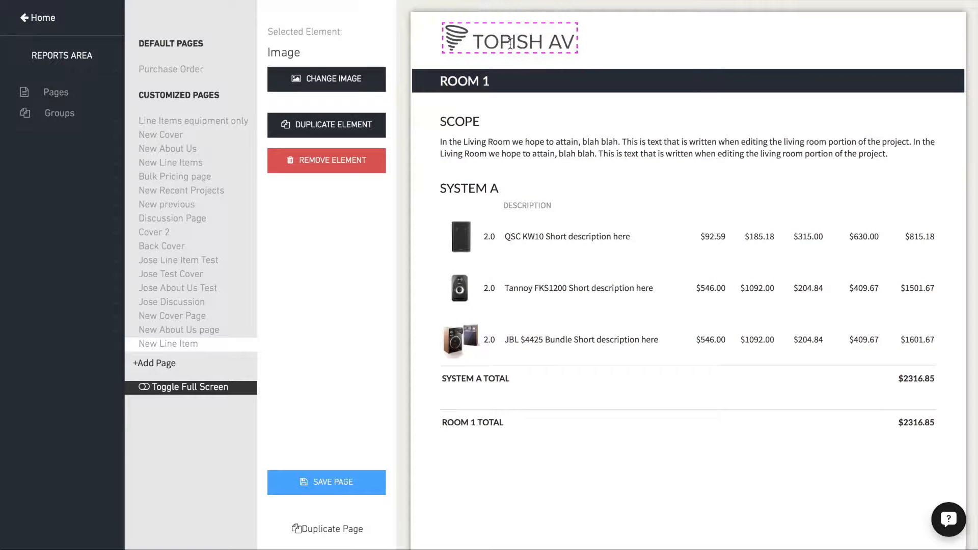
- Add a text box in the header opposite the logo and fill it with "Confidential Proposal"
{"action": "left_click", "coordinate": [619, 45]}
{"action": "left_click", "coordinate": [328, 28]}
{"action": "left_click", "coordinate": [430, 103]}
{"action": "left_click_drag", "start_coordinate": [429, 45], "coordinate": [756, 50]}
{"action": "left_click", "coordinate": [794, 44]}
{"action": "left_click_drag", "start_coordinate": [817, 39], "coordinate": [741, 41]}
{"action": "type", "text": "Confid"}
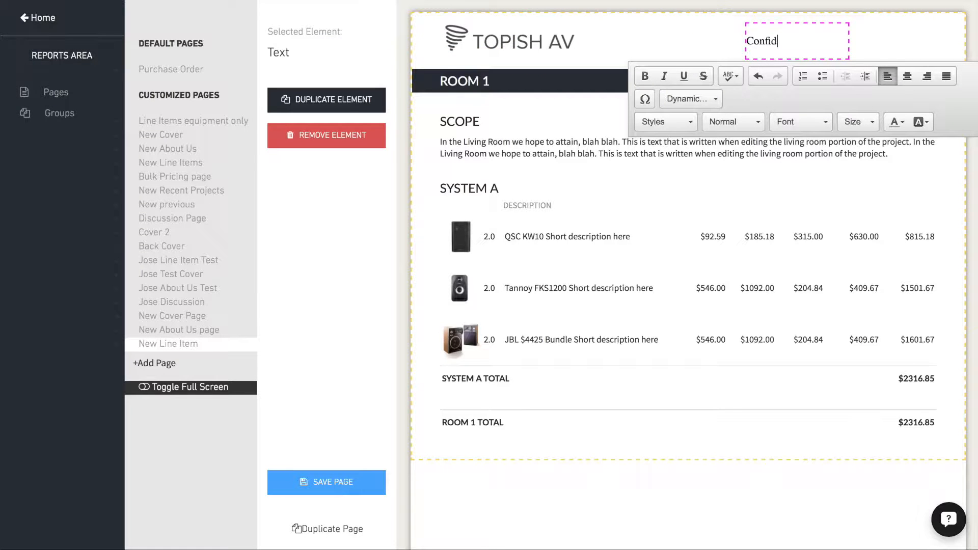
{"action": "type", "text": "posal"}
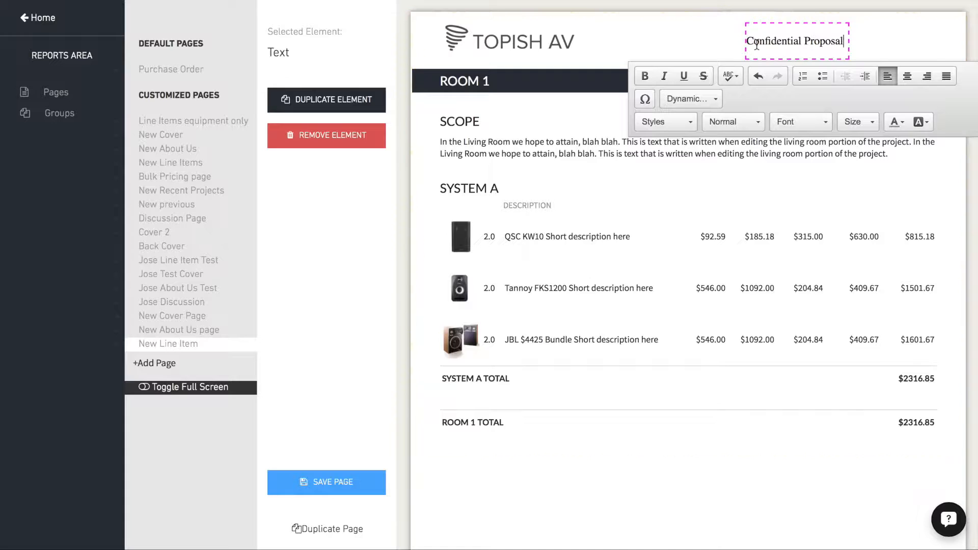
- Widen the Confidential Proposal text box toward the page edge, right-align its text and color it gray
{"action": "left_click_drag", "start_coordinate": [849, 42], "coordinate": [921, 39]}
{"action": "left_click", "coordinate": [862, 39]}
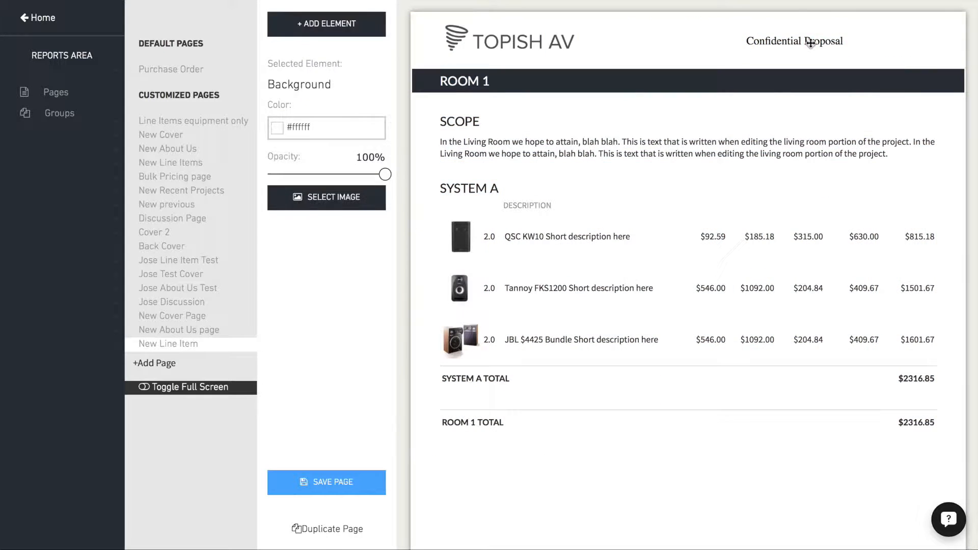
{"action": "triple_click", "coordinate": [810, 42]}
{"action": "left_click", "coordinate": [927, 76]}
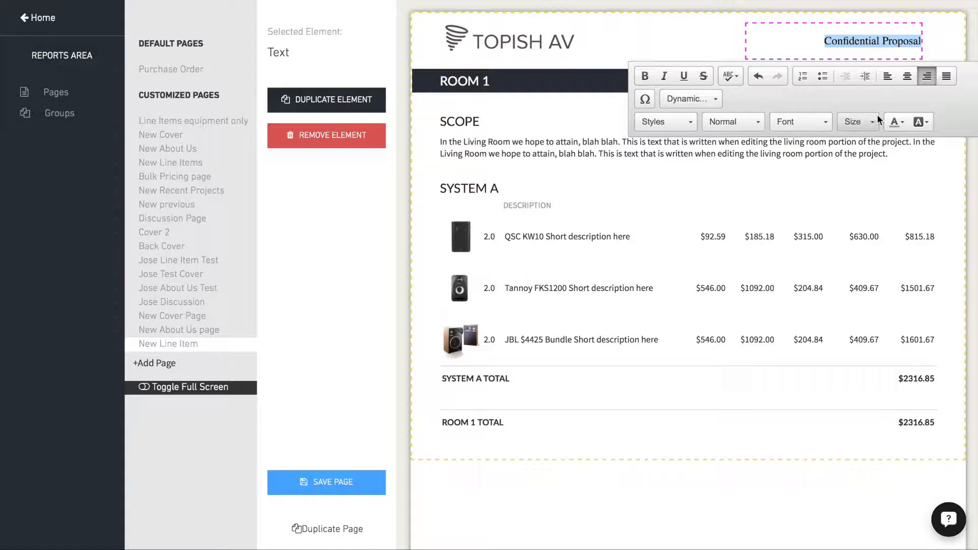
{"action": "left_click", "coordinate": [896, 122]}
{"action": "left_click", "coordinate": [876, 153]}
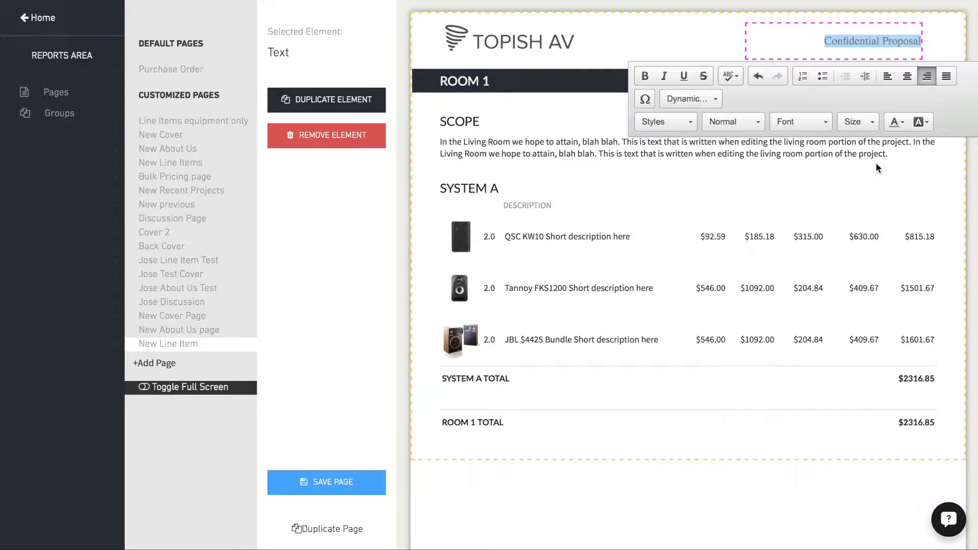
- Set the Confidential Proposal text to Lato, size 22, and shift it slightly closer to the page edge
{"action": "left_click", "coordinate": [795, 123]}
{"action": "scroll", "coordinate": [799, 204], "scroll_direction": "down", "scroll_amount": 1}
{"action": "scroll", "coordinate": [799, 204], "scroll_direction": "down", "scroll_amount": 2}
{"action": "left_click", "coordinate": [799, 199]}
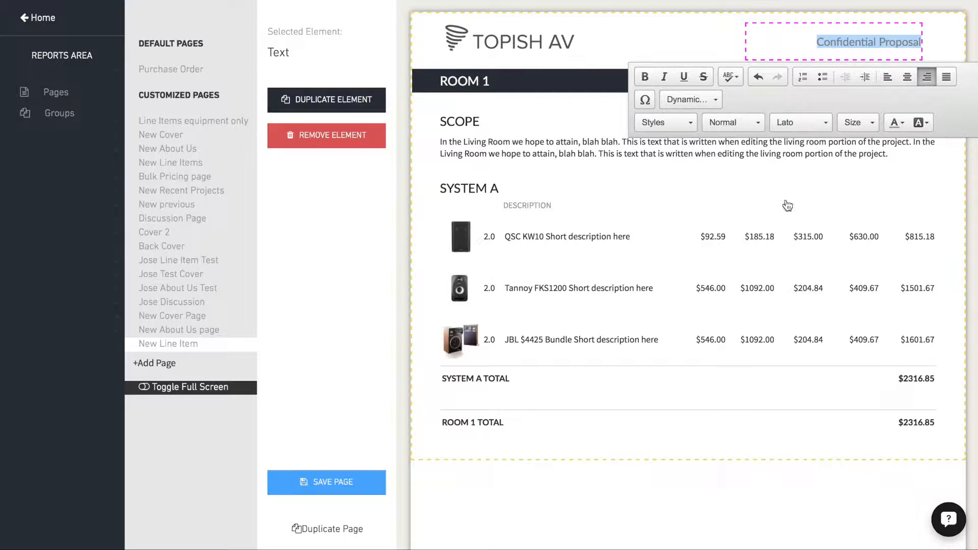
{"action": "left_click", "coordinate": [853, 122]}
{"action": "left_click", "coordinate": [855, 220]}
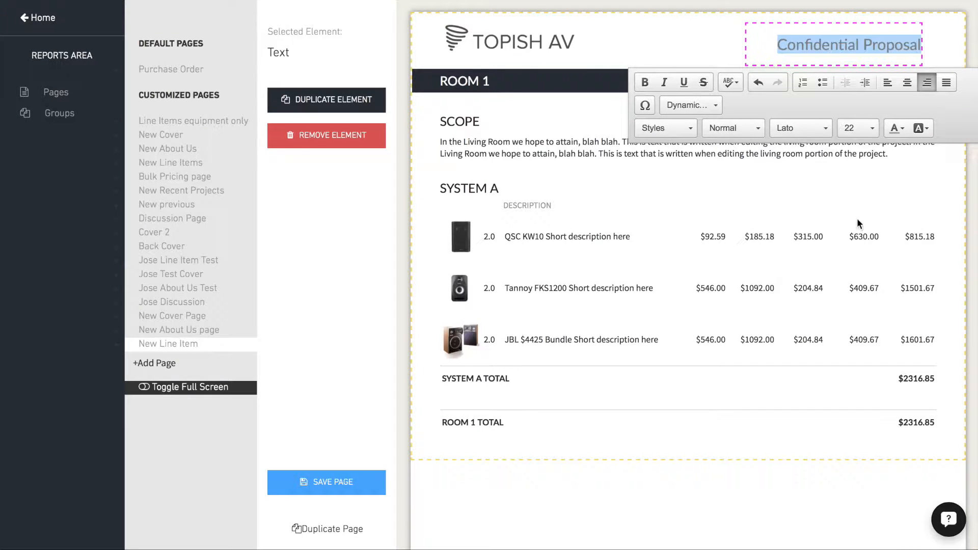
{"action": "left_click", "coordinate": [760, 47]}
- Try hiding Room Scope, Line Items, System Total Price, Room Total Price and Model in the line item report details
{"action": "scroll", "coordinate": [479, 196], "scroll_direction": "down", "scroll_amount": 1}
{"action": "left_click", "coordinate": [479, 196]}
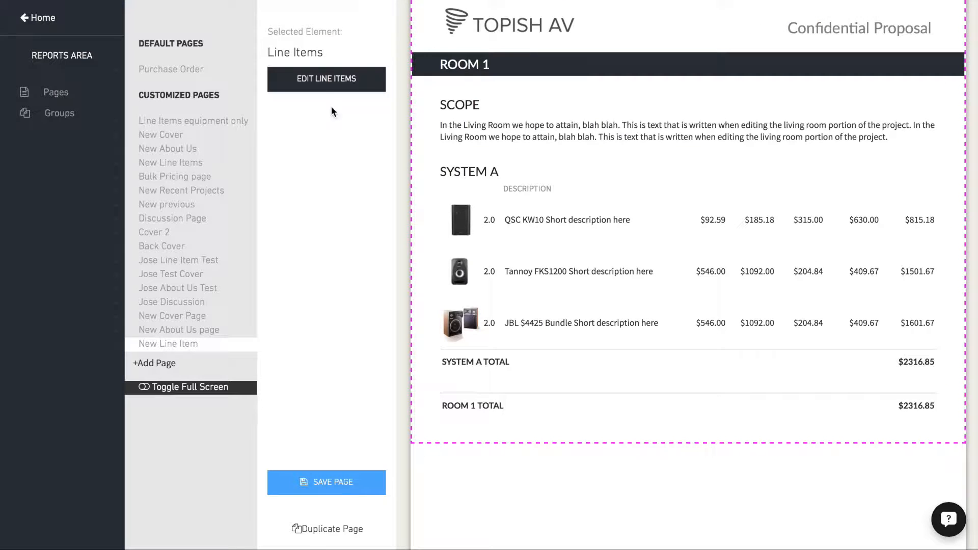
{"action": "left_click", "coordinate": [320, 81]}
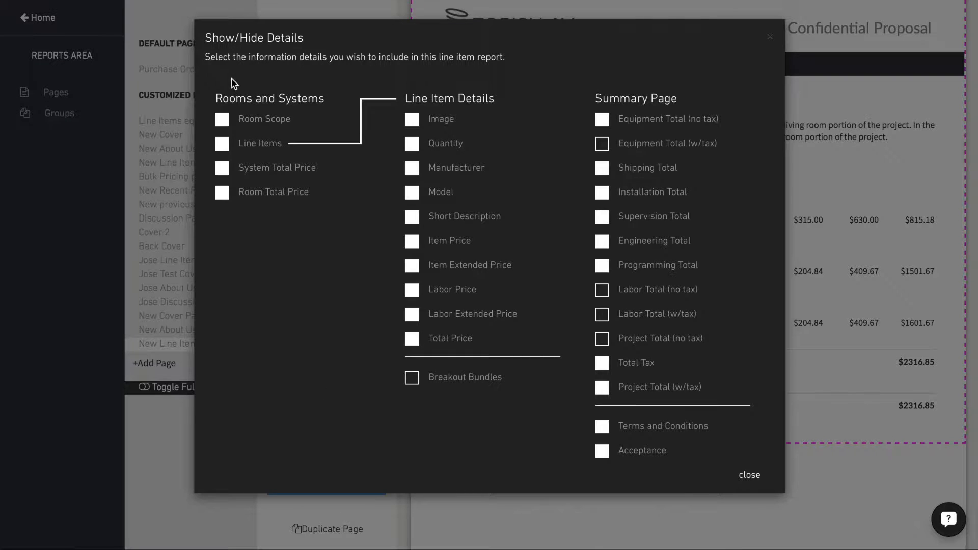
{"action": "left_click", "coordinate": [222, 120]}
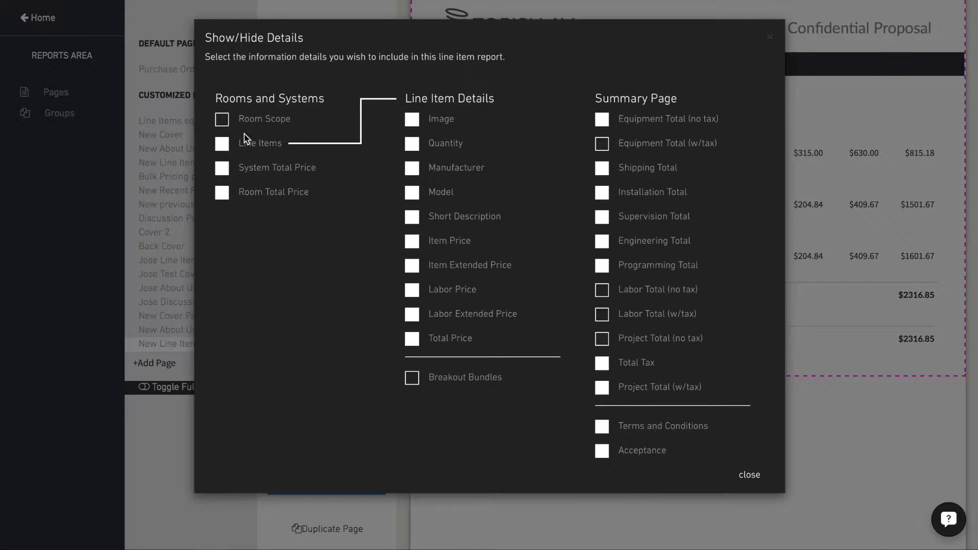
{"action": "left_click", "coordinate": [222, 120]}
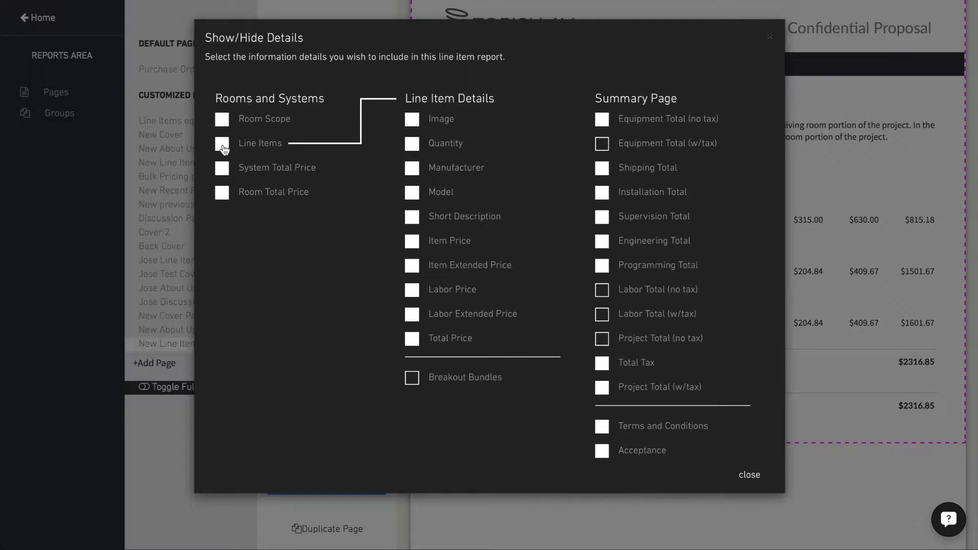
{"action": "left_click", "coordinate": [223, 146]}
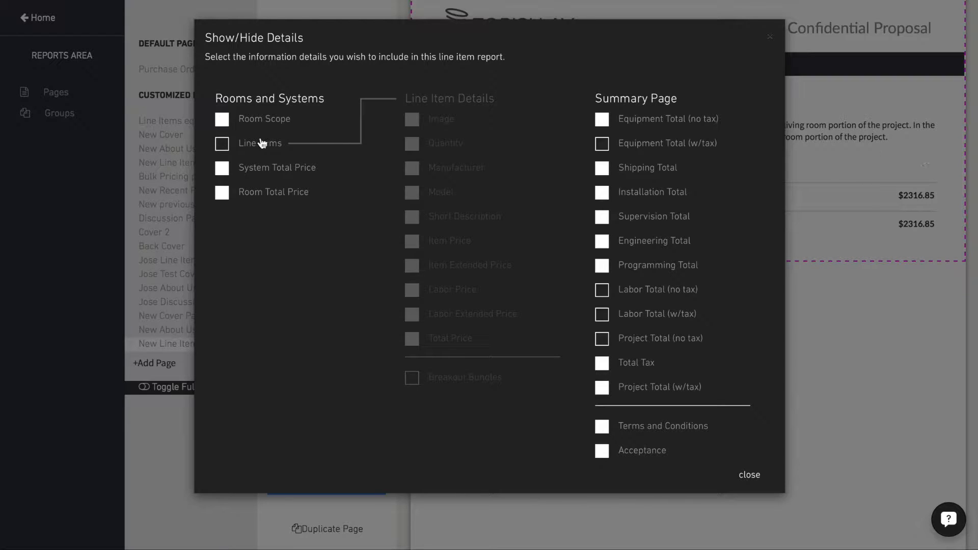
{"action": "left_click", "coordinate": [222, 145]}
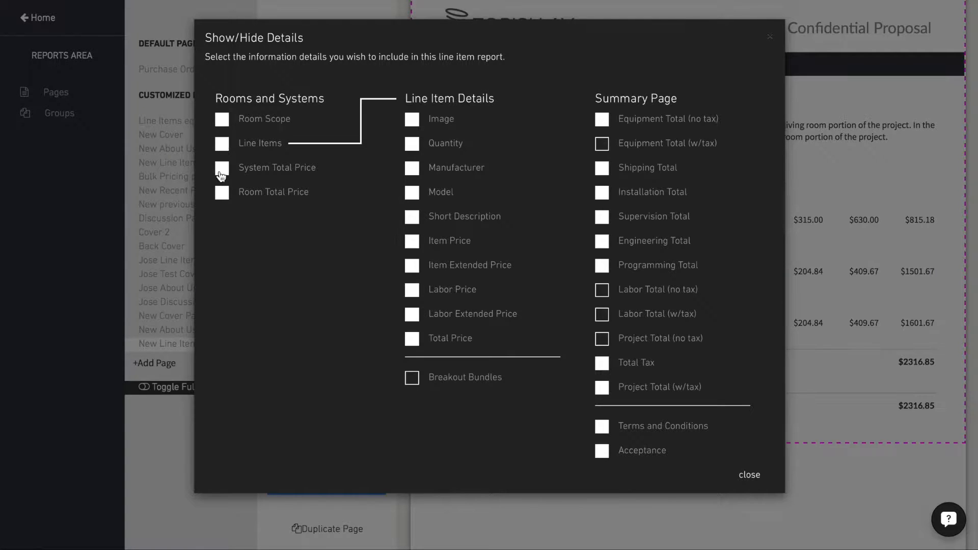
{"action": "left_click", "coordinate": [222, 172]}
{"action": "left_click", "coordinate": [221, 172]}
{"action": "double_click", "coordinate": [222, 194]}
{"action": "left_click", "coordinate": [222, 145]}
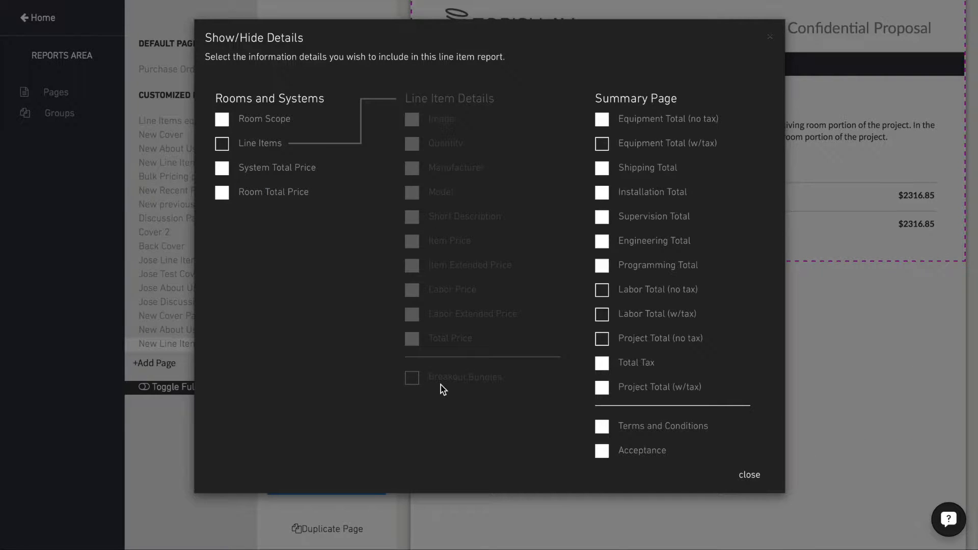
{"action": "left_click", "coordinate": [223, 146]}
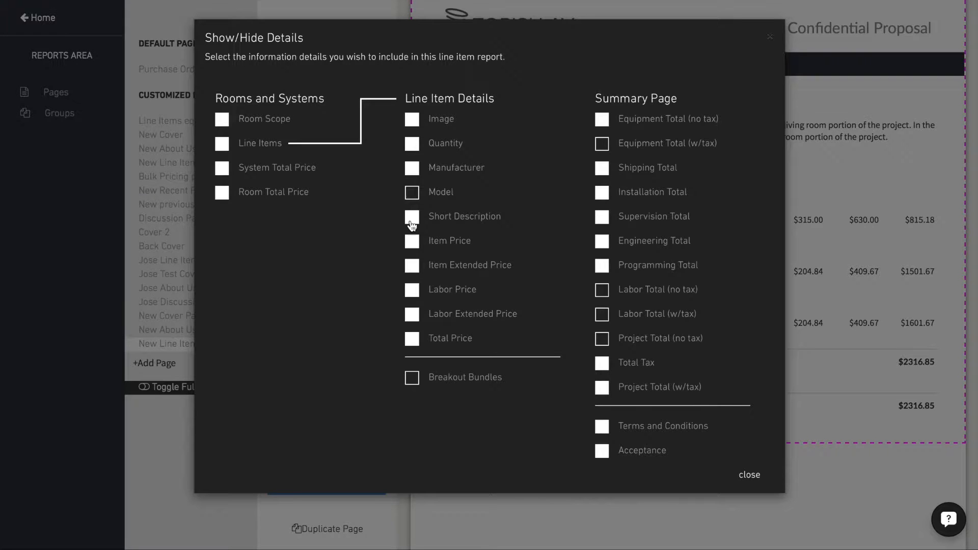
{"action": "left_click", "coordinate": [748, 475]}
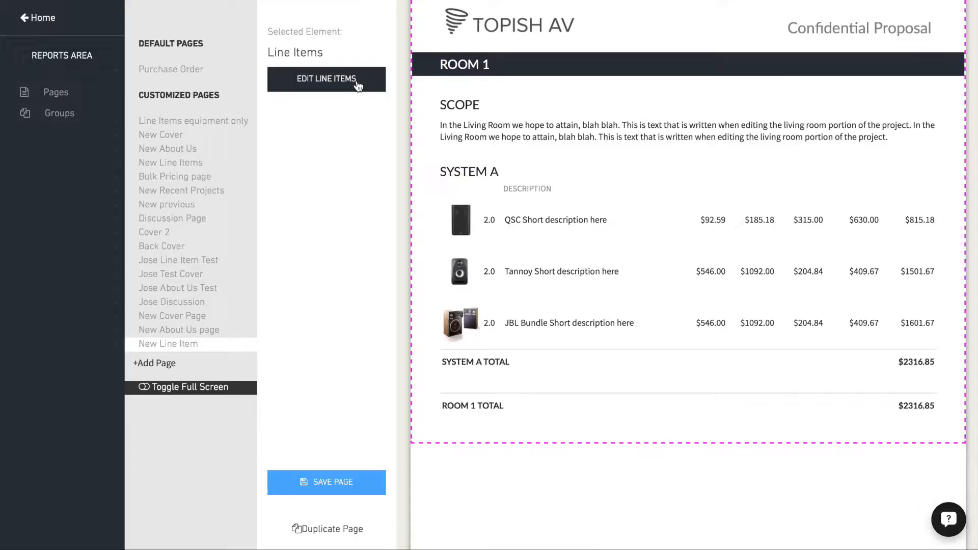
- Show Model again and hide Item Price, Item Extended Price, Labor Price and Labor Extended Price in the line item details
{"action": "left_click", "coordinate": [358, 82]}
{"action": "left_click", "coordinate": [413, 266]}
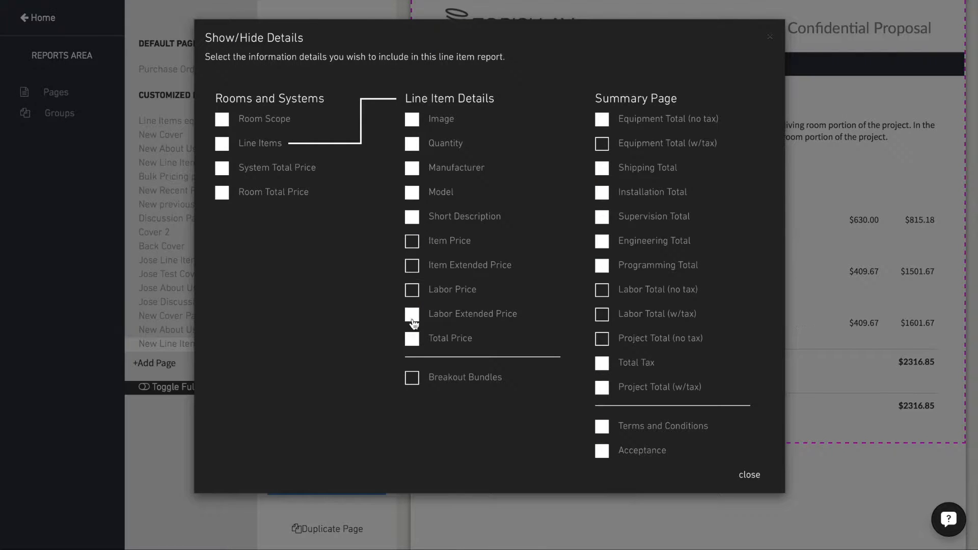
{"action": "left_click", "coordinate": [748, 473]}
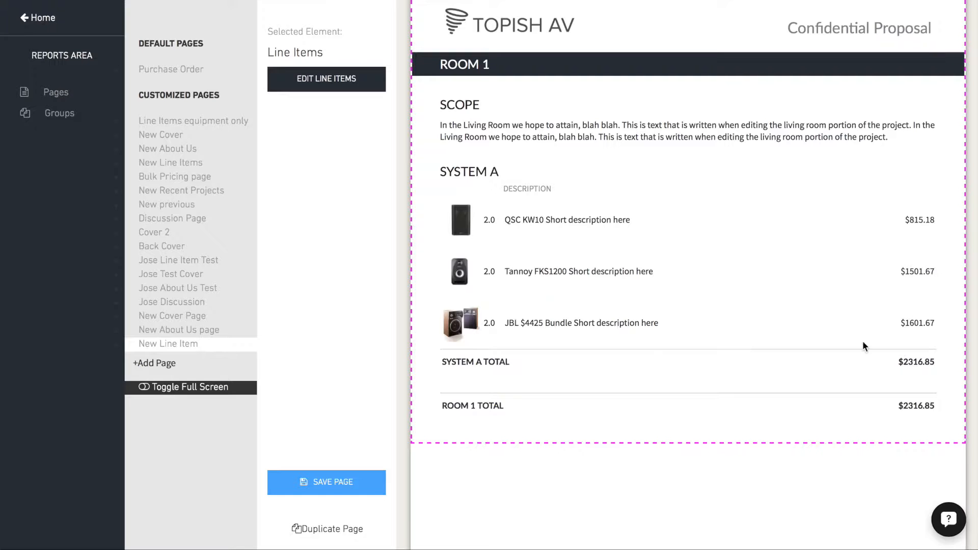
- Limit the summary page's totals to Equipment Total (w/tax), Shipping Total, Labor Total (w/tax) and Project Total (w/tax)
{"action": "scroll", "coordinate": [864, 408], "scroll_direction": "down", "scroll_amount": 10}
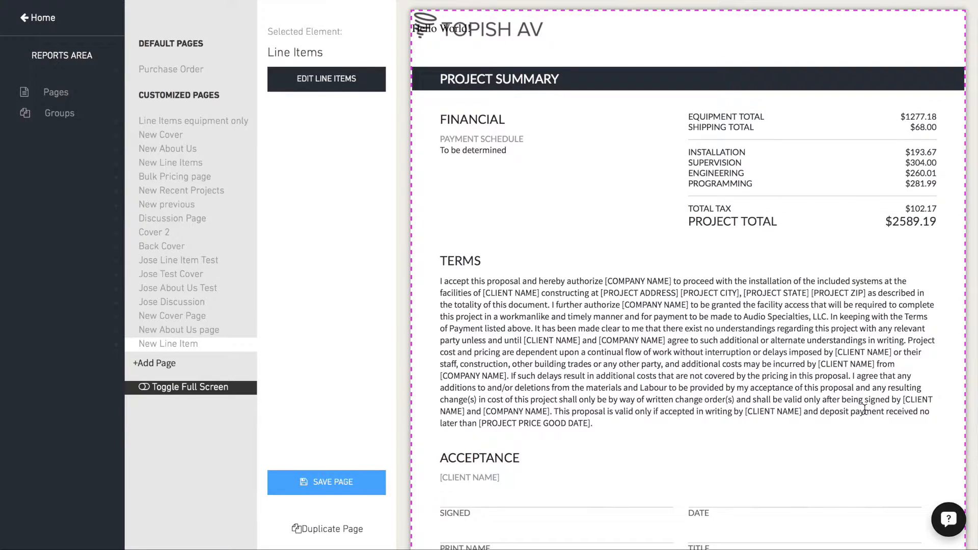
{"action": "left_click", "coordinate": [321, 83]}
{"action": "left_click", "coordinate": [603, 145]}
{"action": "left_click", "coordinate": [602, 168]}
{"action": "left_click", "coordinate": [602, 192]}
{"action": "left_click", "coordinate": [602, 217]}
{"action": "left_click", "coordinate": [602, 242]}
{"action": "left_click", "coordinate": [602, 266]}
{"action": "left_click", "coordinate": [602, 314]}
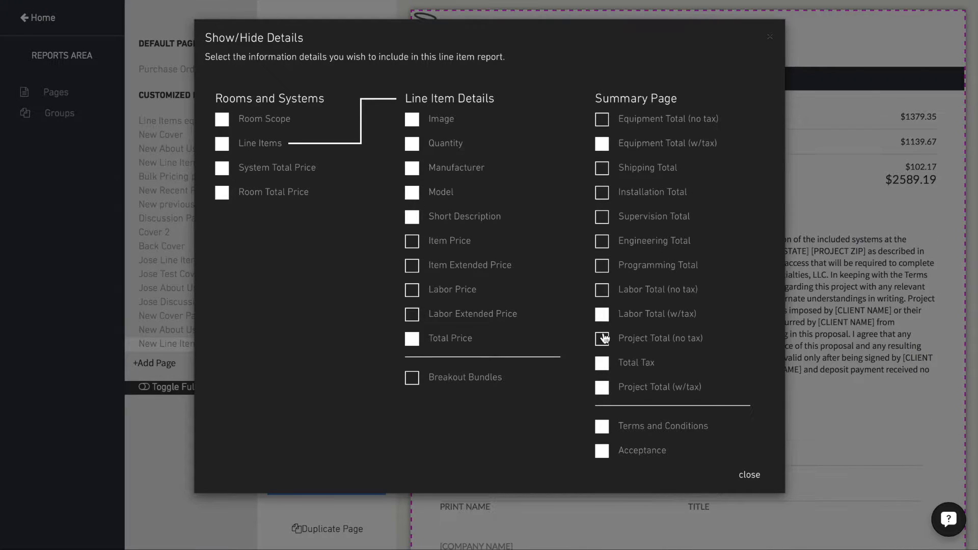
{"action": "left_click", "coordinate": [603, 364]}
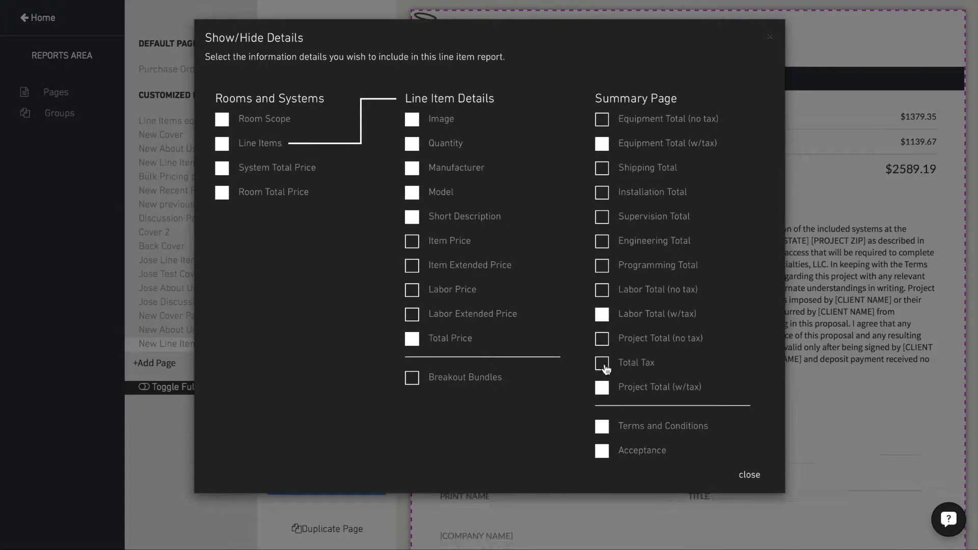
{"action": "left_click", "coordinate": [749, 476]}
- Set the line item page's background color to very light gray, #f2f2f2, and save the page
{"action": "left_click", "coordinate": [400, 142]}
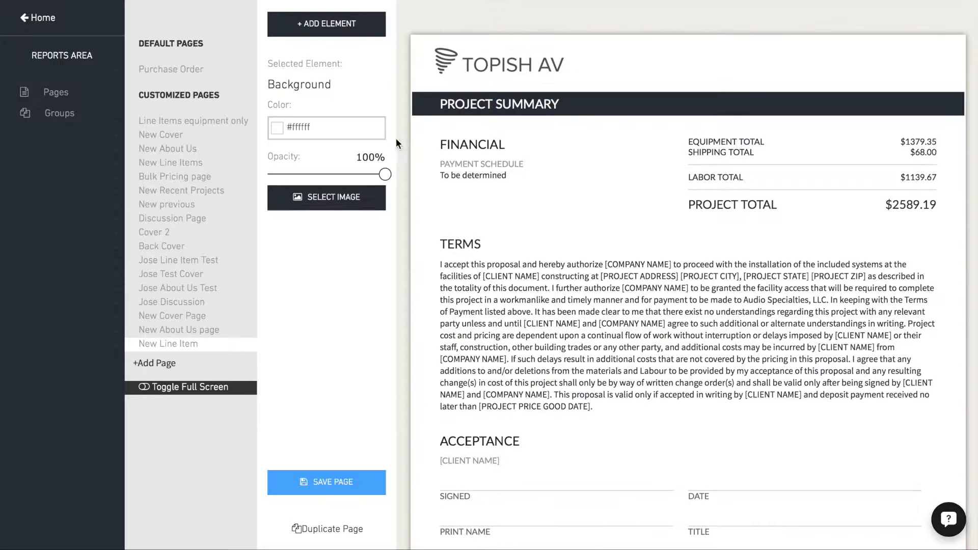
{"action": "left_click", "coordinate": [281, 132]}
{"action": "left_click", "coordinate": [381, 222]}
{"action": "left_click_drag", "start_coordinate": [291, 148], "coordinate": [264, 144]}
{"action": "left_click", "coordinate": [332, 484]}
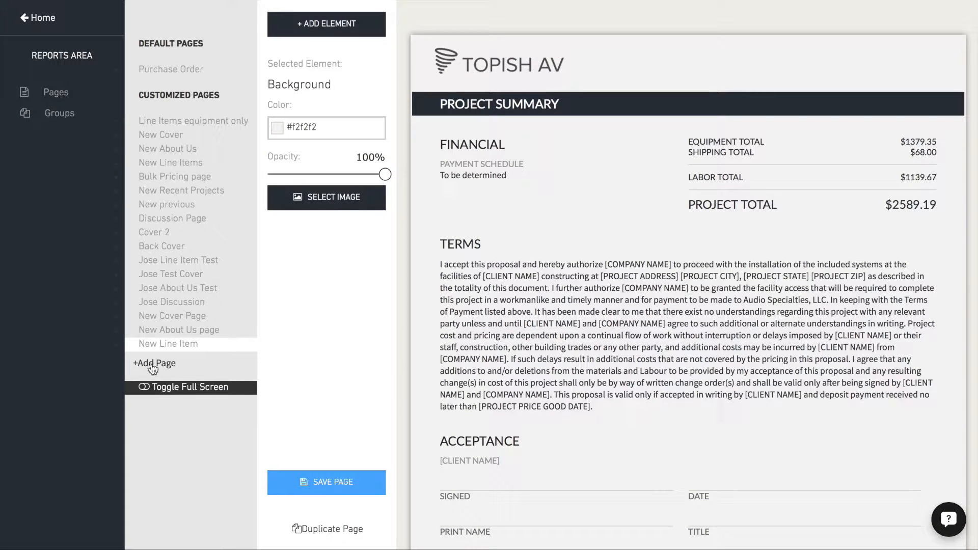
- Create a report group named New Group with the New Cover Page, New About Us page and New Line Item pages in that order
{"action": "left_click", "coordinate": [58, 117]}
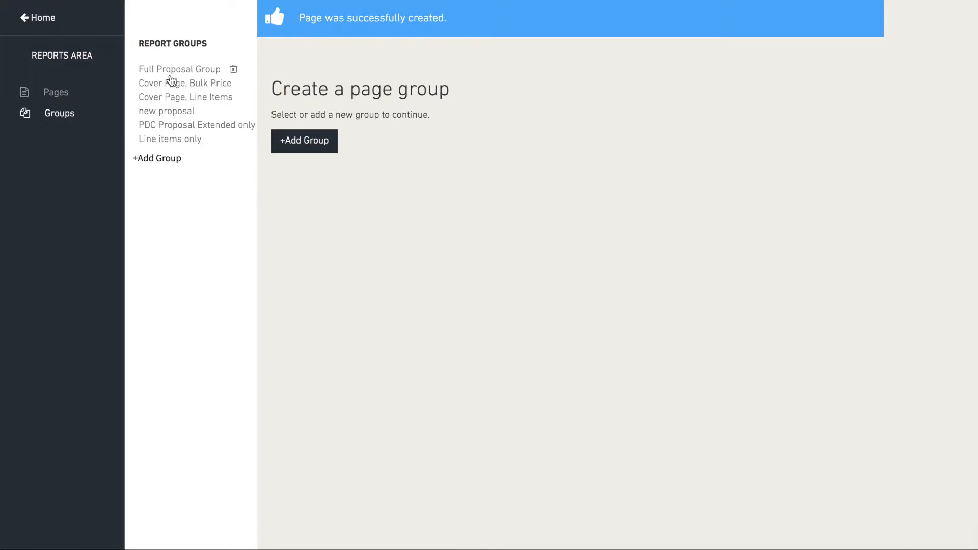
{"action": "left_click", "coordinate": [157, 158]}
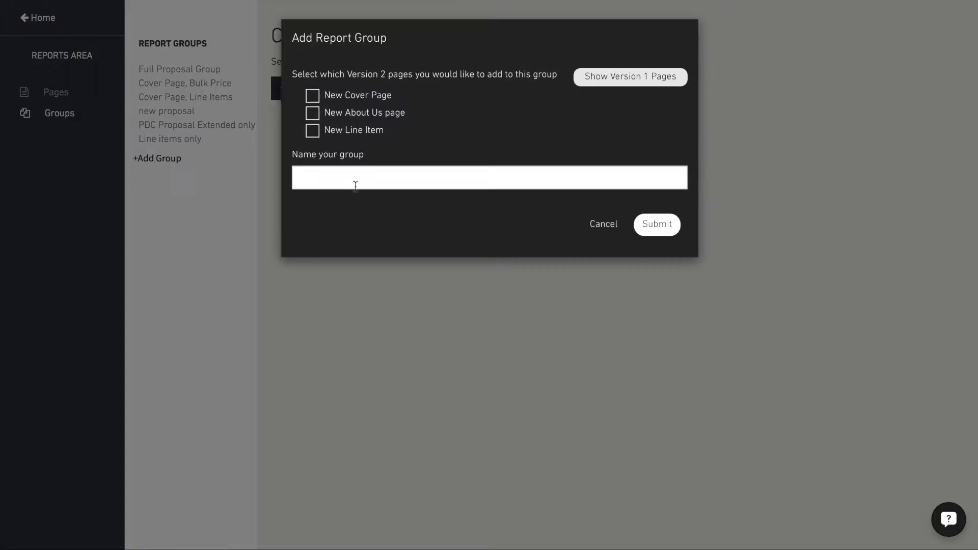
{"action": "left_click", "coordinate": [312, 97]}
{"action": "left_click", "coordinate": [312, 113]}
{"action": "left_click", "coordinate": [312, 131]}
{"action": "left_click", "coordinate": [326, 179]}
{"action": "type", "text": "New"}
{"action": "left_click", "coordinate": [326, 236]}
{"action": "left_click", "coordinate": [655, 225]}
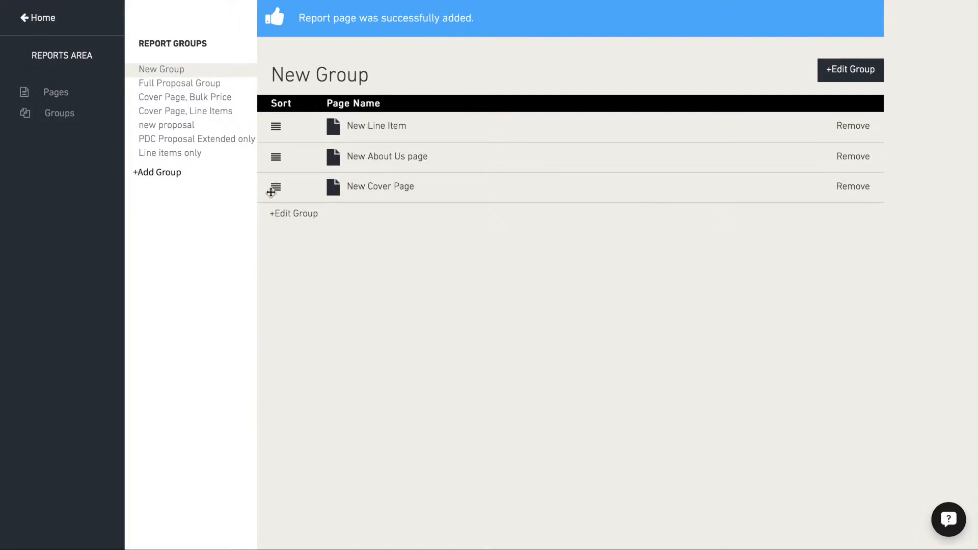
{"action": "left_click_drag", "start_coordinate": [275, 185], "coordinate": [372, 99]}
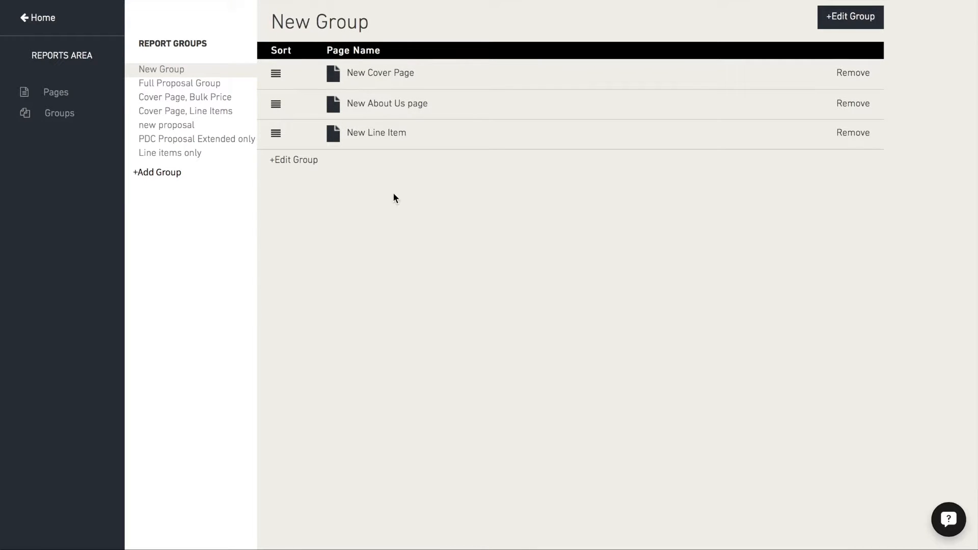
- Leave the Designer and open the project Project105 Monterey Park AVL System
{"action": "left_click", "coordinate": [44, 20]}
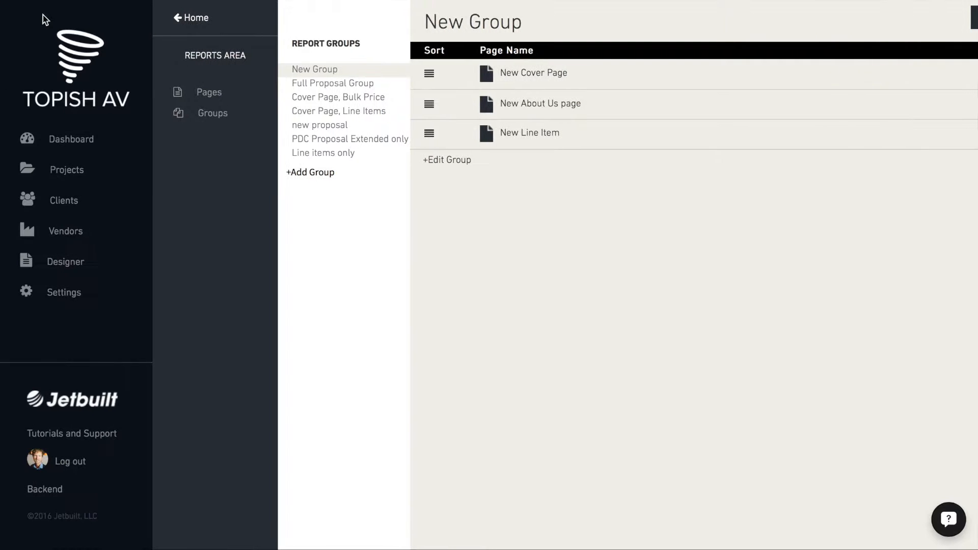
{"action": "left_click", "coordinate": [68, 173]}
{"action": "scroll", "coordinate": [444, 416], "scroll_direction": "down", "scroll_amount": 15}
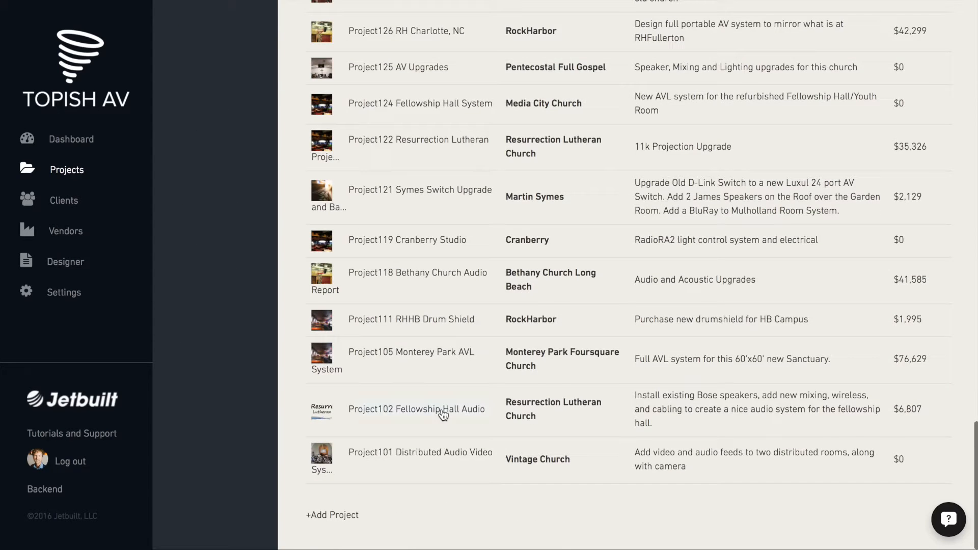
{"action": "left_click", "coordinate": [415, 353]}
- Generate a project report for this project from the New Group report group, keeping the suggested name
{"action": "left_click", "coordinate": [60, 134]}
{"action": "left_click", "coordinate": [290, 93]}
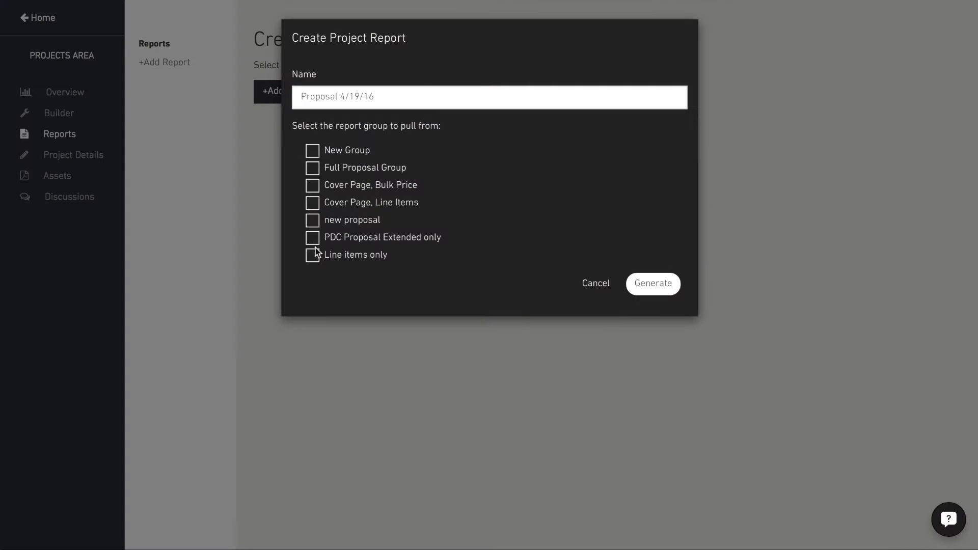
{"action": "left_click", "coordinate": [313, 151]}
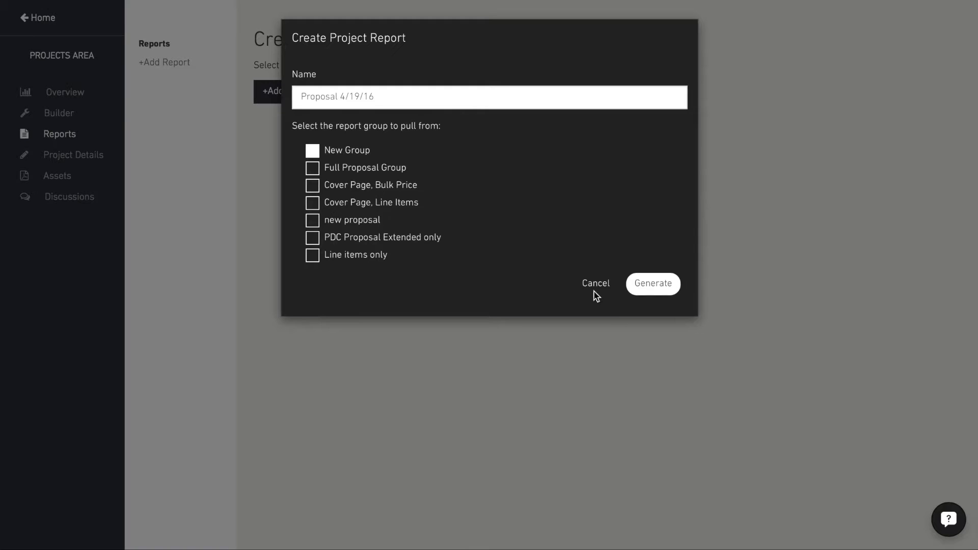
{"action": "left_click", "coordinate": [651, 284]}
- Review the generated proposal from the cover to the acceptance section and export it as a PDF
{"action": "scroll", "coordinate": [410, 441], "scroll_direction": "down", "scroll_amount": 2}
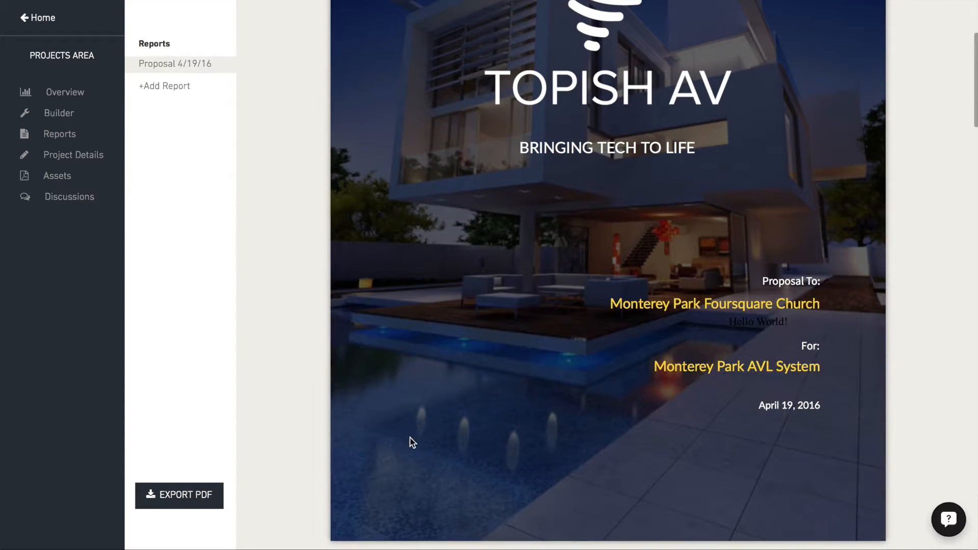
{"action": "scroll", "coordinate": [679, 436], "scroll_direction": "down", "scroll_amount": 12}
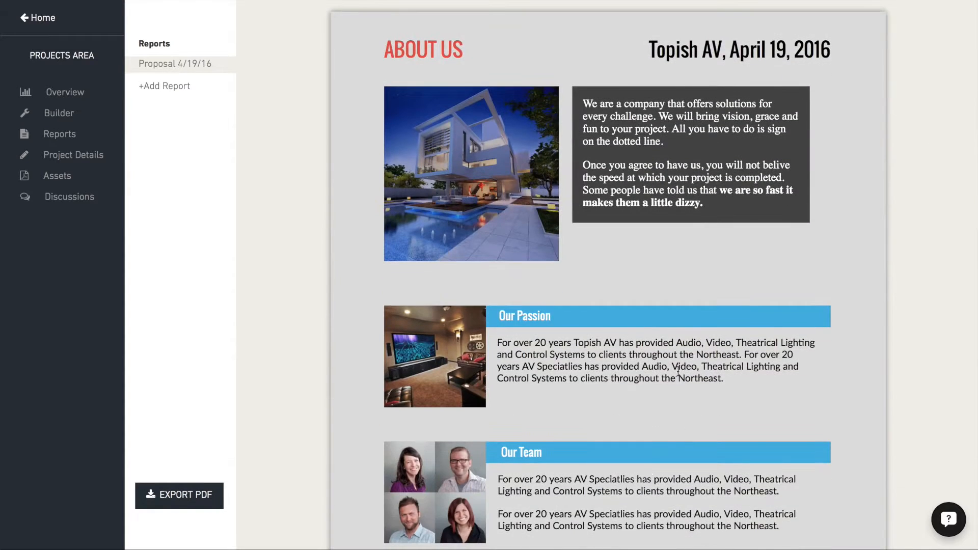
{"action": "scroll", "coordinate": [649, 471], "scroll_direction": "down", "scroll_amount": 10}
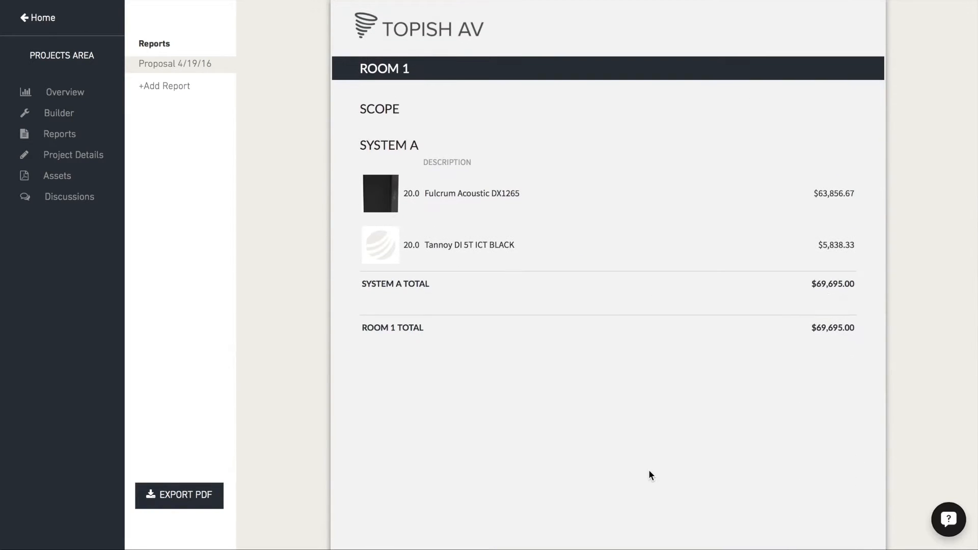
{"action": "scroll", "coordinate": [649, 469], "scroll_direction": "down", "scroll_amount": 2}
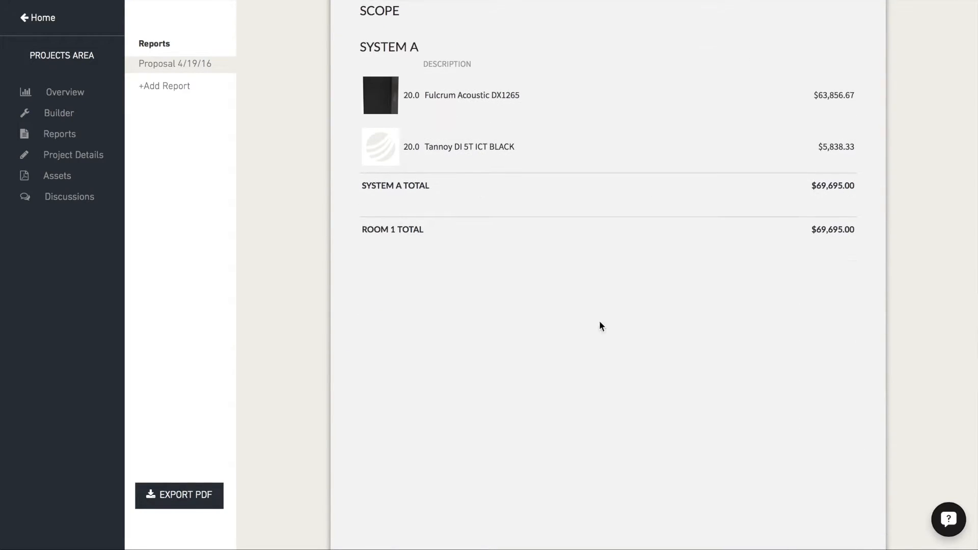
{"action": "scroll", "coordinate": [673, 345], "scroll_direction": "down", "scroll_amount": 10}
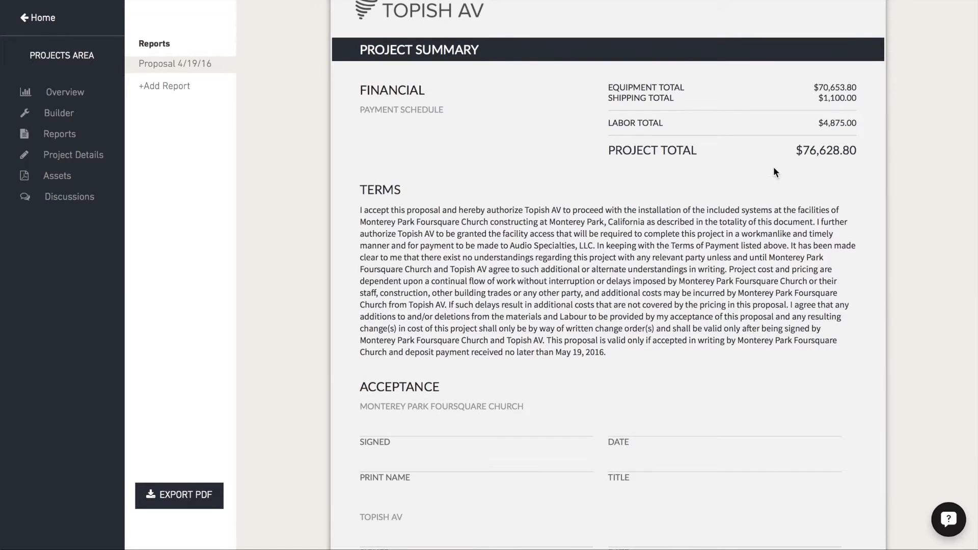
{"action": "scroll", "coordinate": [745, 355], "scroll_direction": "down", "scroll_amount": 4}
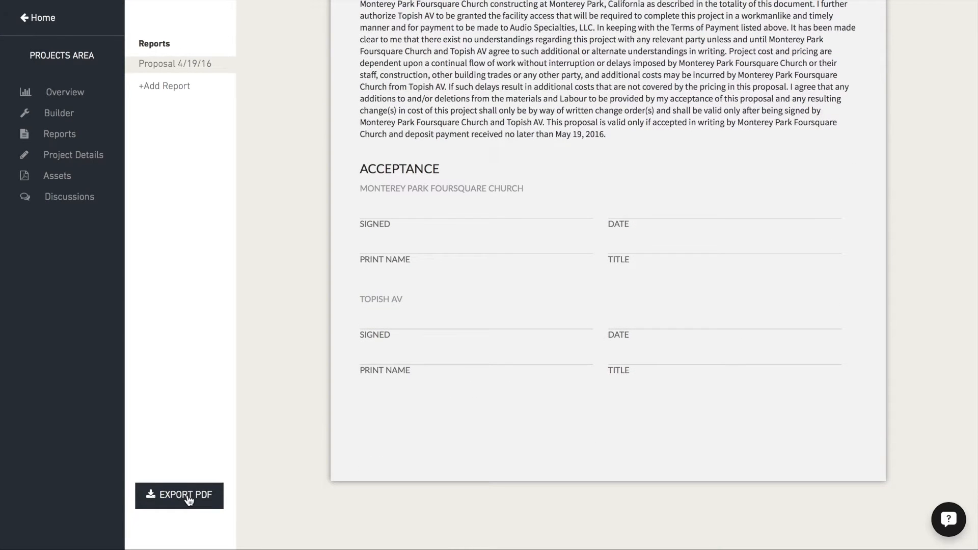
{"action": "left_click", "coordinate": [172, 502]}
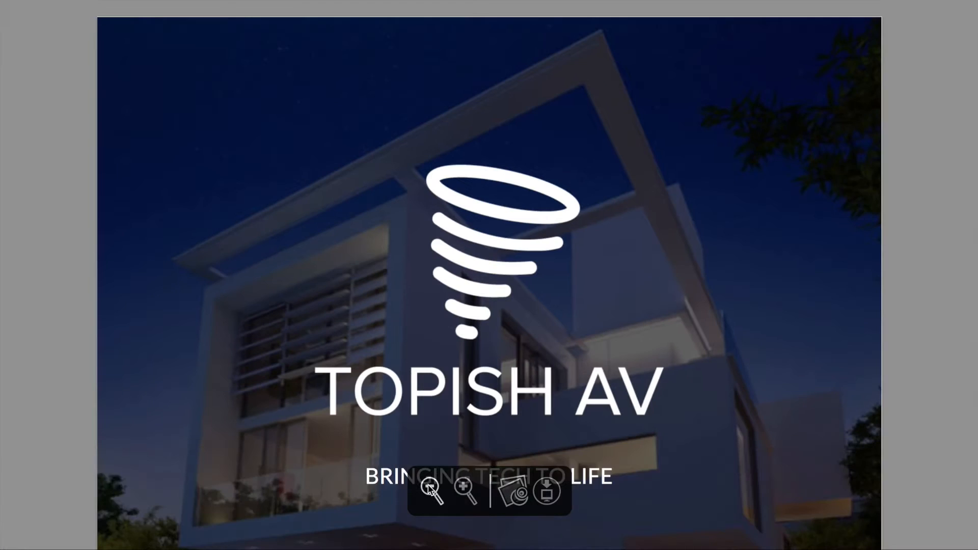
- Examine the exported PDF at a reduced zoom, from the cover to the project summary page
{"action": "left_click", "coordinate": [429, 488]}
{"action": "left_click", "coordinate": [430, 487]}
{"action": "left_click", "coordinate": [430, 488]}
{"action": "scroll", "coordinate": [804, 355], "scroll_direction": "down", "scroll_amount": 20}
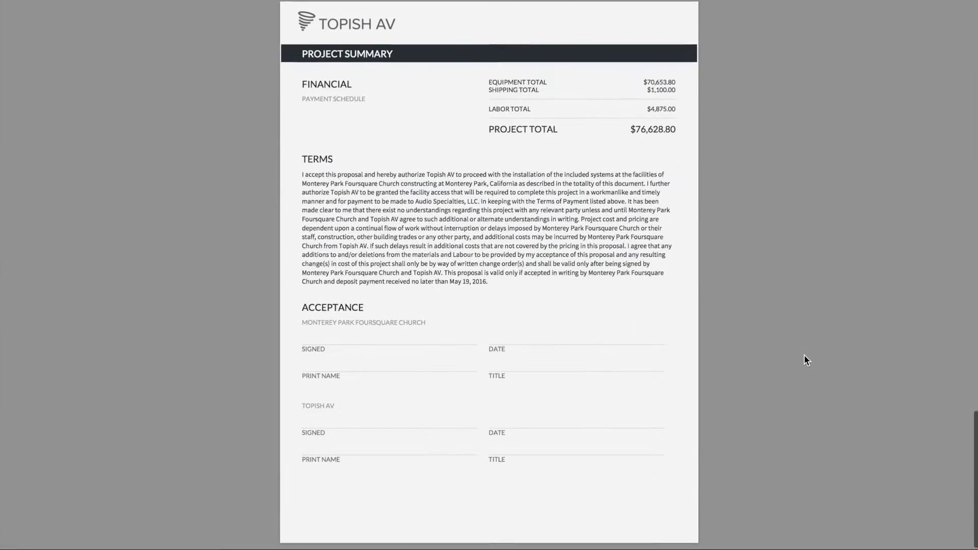
{"action": "mouse_move", "coordinate": [548, 494]}
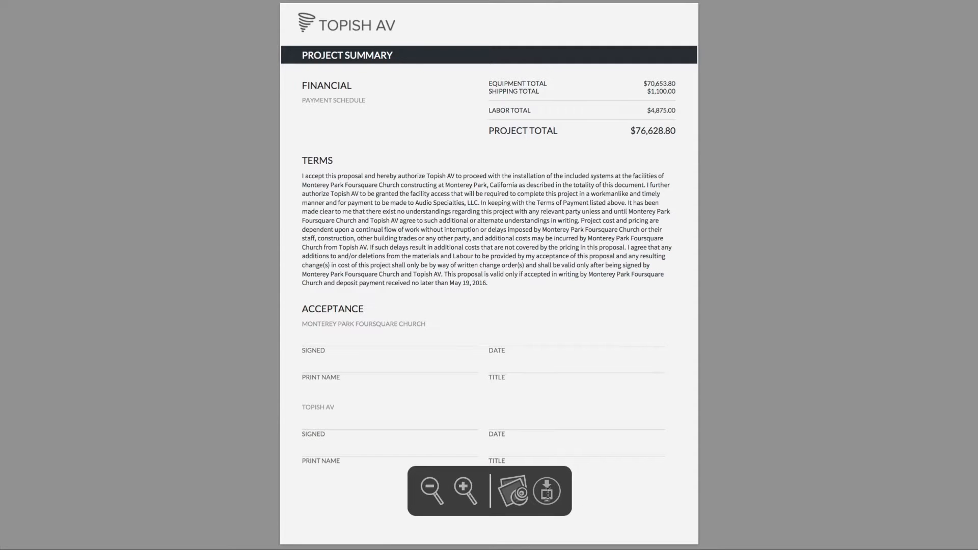